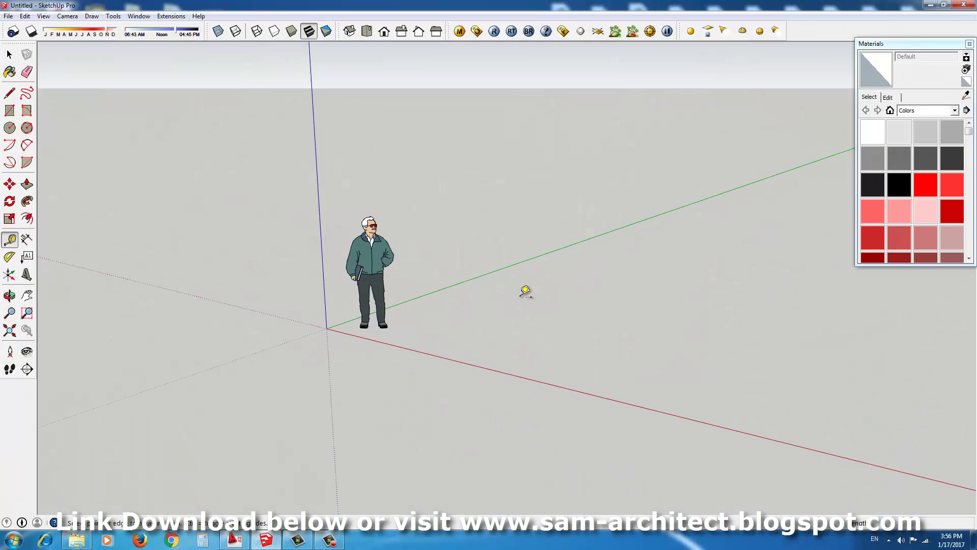
Place Tape Measure guide lines at typed offsets from both axes, forming a dashed floor-plan grid
mouse_move(518, 283)
middle_down()
mouse_move(526, 236)
mouse_move(457, 283)
middle_up()
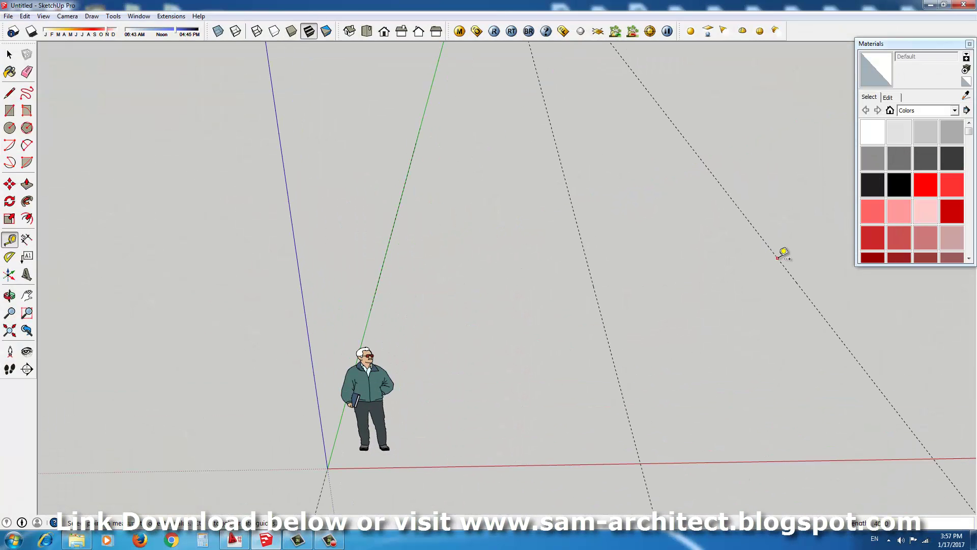
click(816, 256)
scroll(600, 254, down, 3)
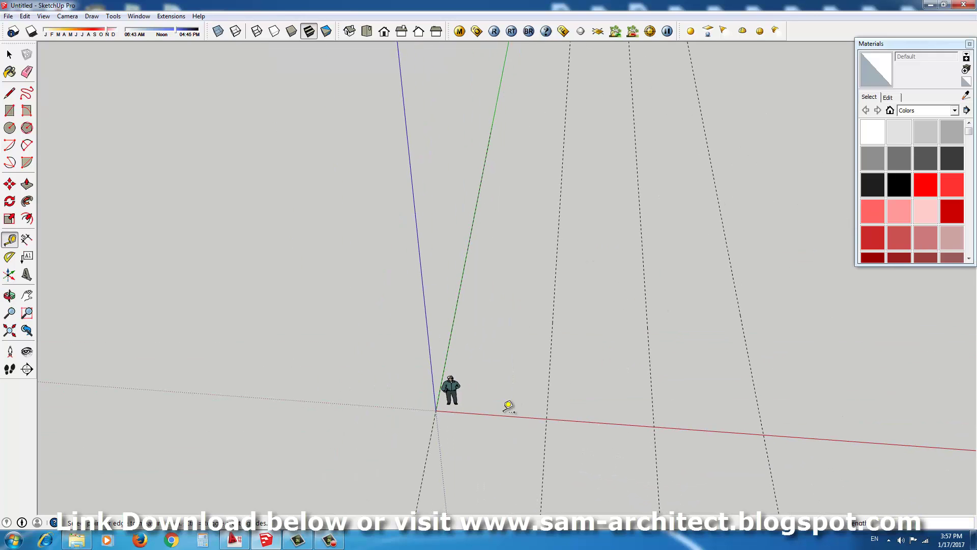
key(Return)
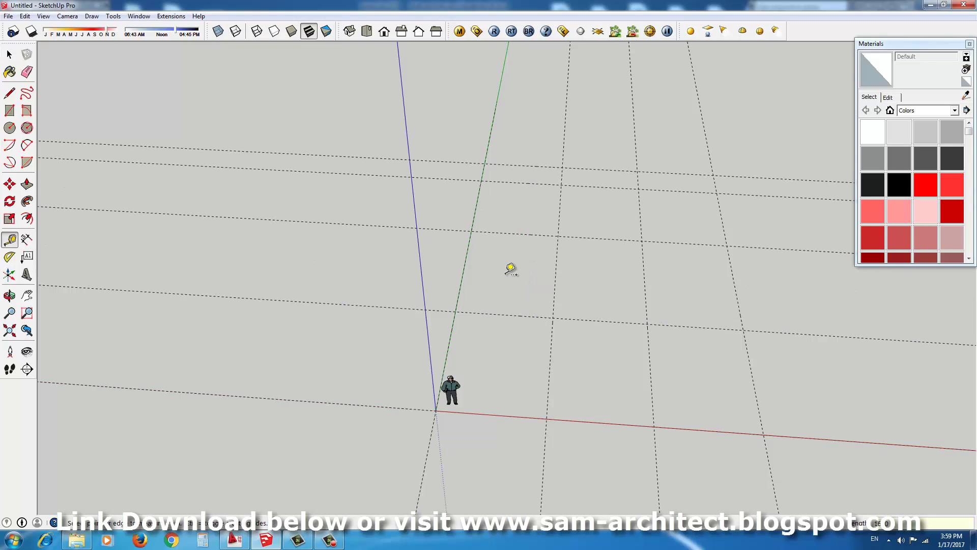
middle_drag(510, 269, 426, 351)
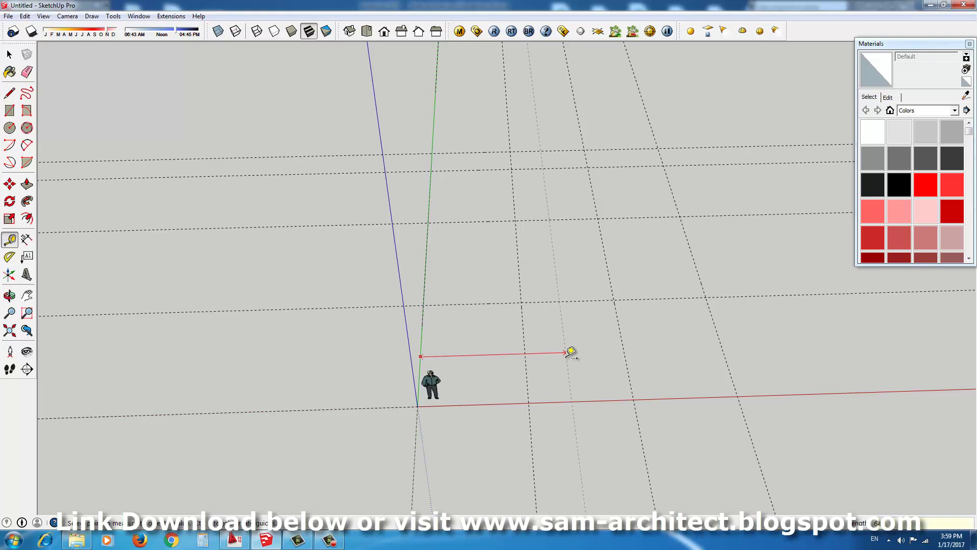
Push/Pull a thin wall panel up along the green axis
mouse_move(758, 337)
middle_down()
mouse_move(661, 345)
mouse_move(564, 302)
middle_up()
key(space)
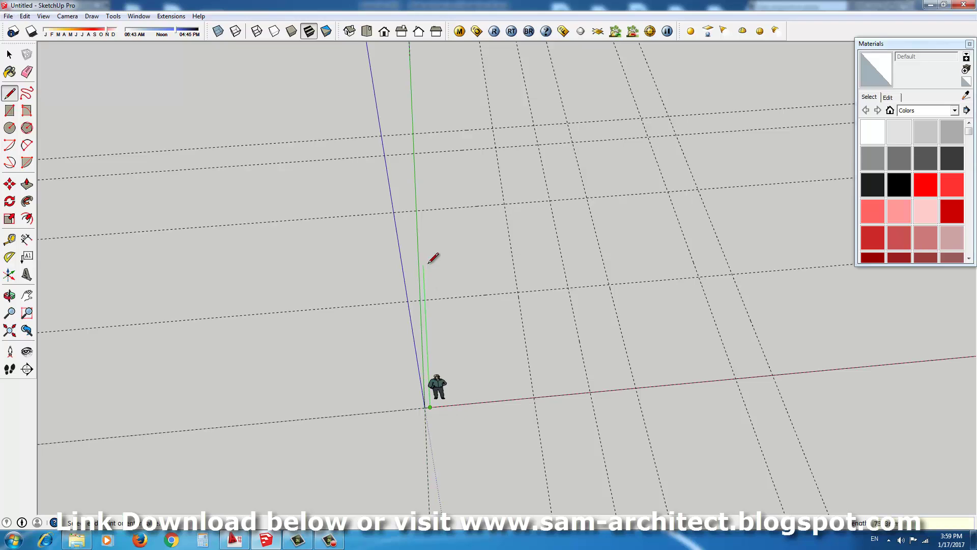
mouse_move(422, 236)
middle_down()
mouse_move(421, 382)
mouse_move(436, 375)
mouse_move(407, 280)
middle_up()
key(p)
Select the whole wall panel and start moving it along the red axis
key(space)
triple_click(447, 299)
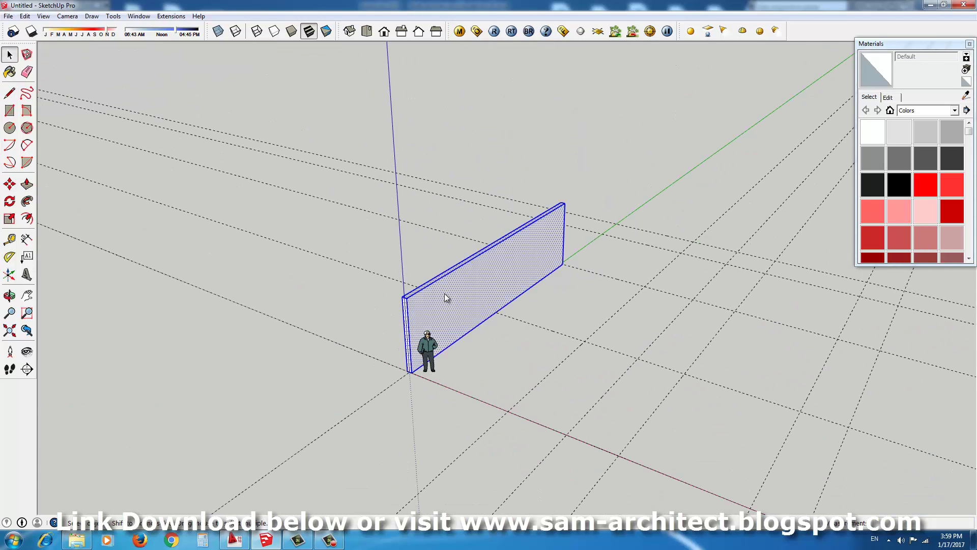
key(m)
scroll(408, 321, up, 3)
scroll(365, 290, up, 3)
scroll(364, 289, up, 2)
Place two Ctrl-copies of the wall along the red axis
click(364, 289)
key(ctrl)
scroll(364, 289, down, 5)
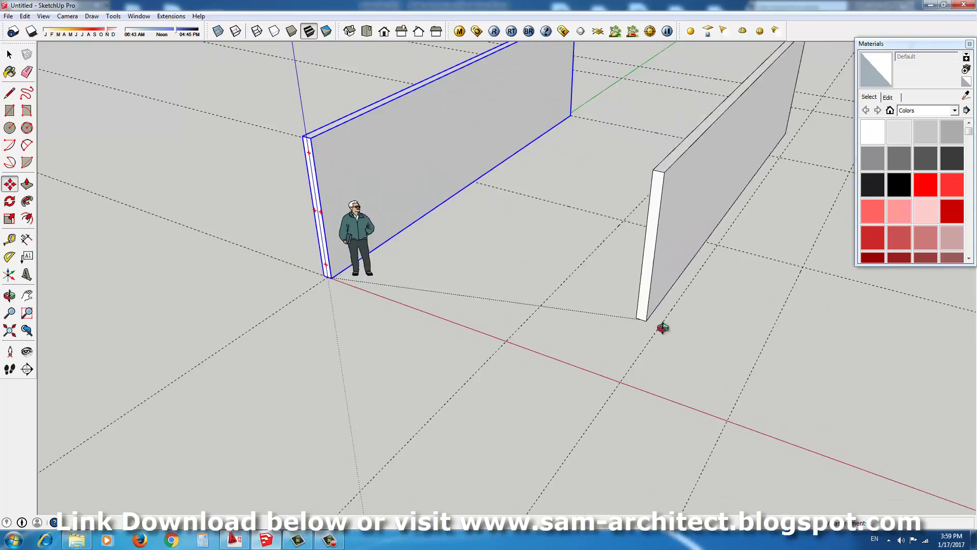
click(659, 379)
scroll(498, 339, up, 2)
click(498, 339)
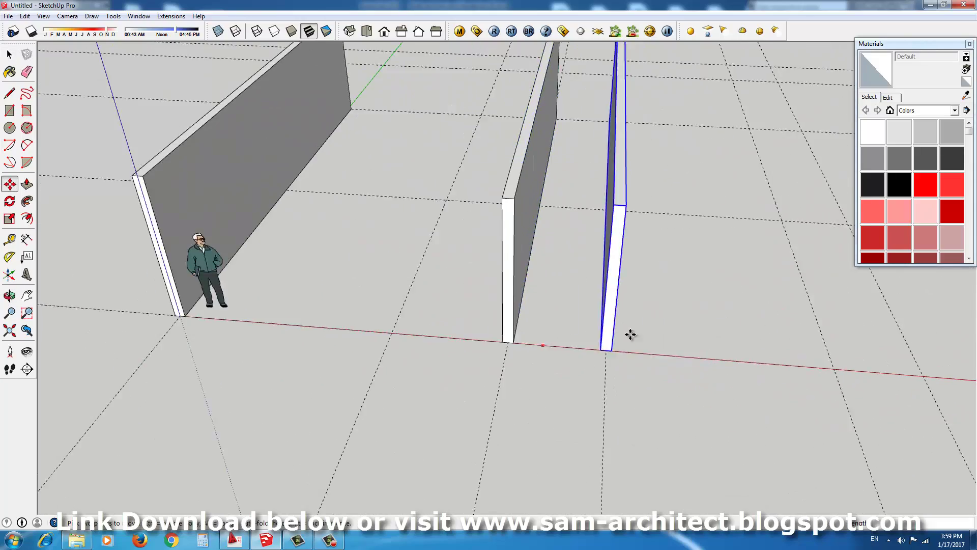
mouse_move(631, 334)
middle_down()
mouse_move(568, 310)
mouse_move(522, 327)
middle_up()
scroll(522, 327, up, 3)
scroll(251, 251, down, 5)
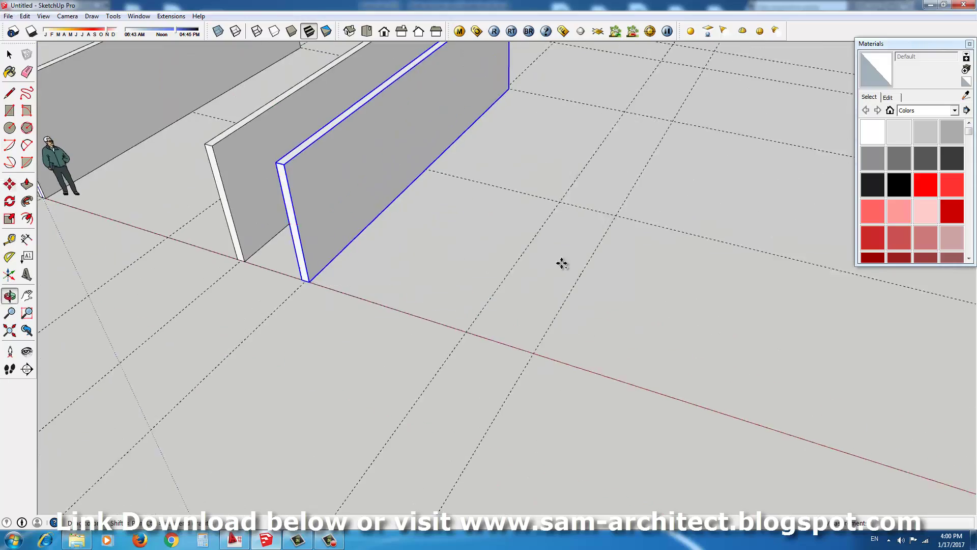
mouse_move(562, 261)
middle_down()
mouse_move(421, 240)
mouse_move(458, 297)
mouse_move(454, 409)
mouse_move(417, 321)
mouse_move(470, 393)
middle_up()
Rotate one wall copy 90° about its bottom corner to form an L-shaped corner
key(space)
key(p)
key(q)
scroll(408, 343, up, 3)
click(410, 335)
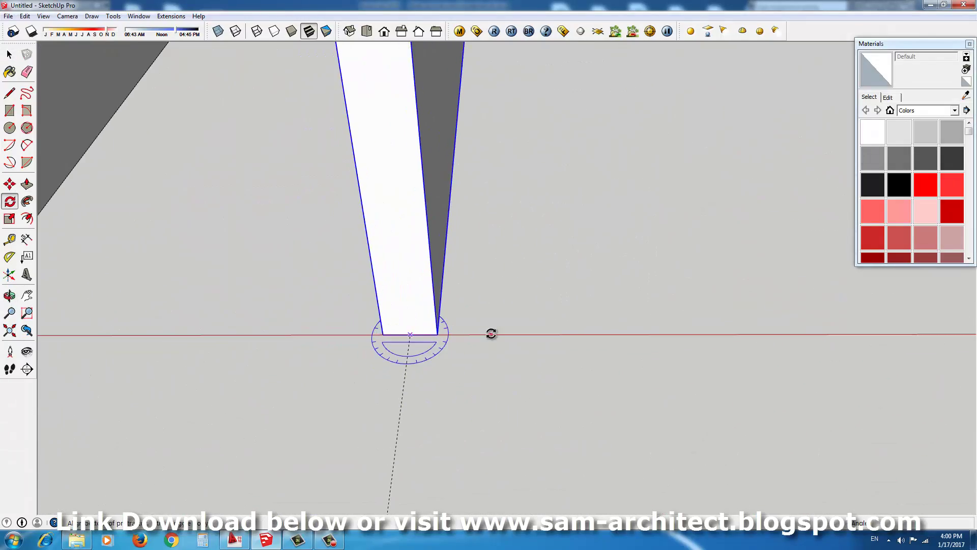
click(491, 333)
middle_drag(492, 334, 505, 283)
scroll(509, 284, up, 3)
key(m)
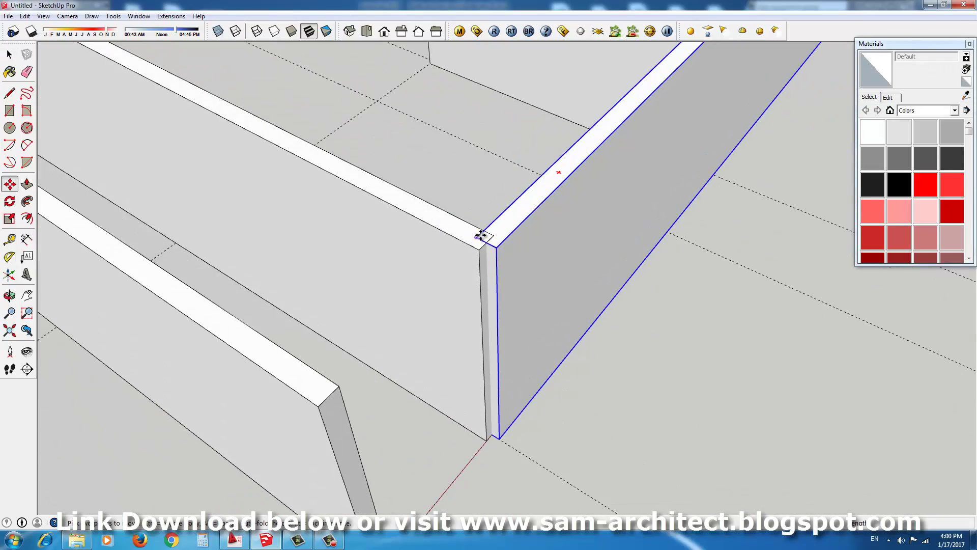
scroll(426, 248, down, 3)
middle_drag(493, 224, 480, 279)
Push/Pull the front wall and a second panel to adjust their sizes
key(p)
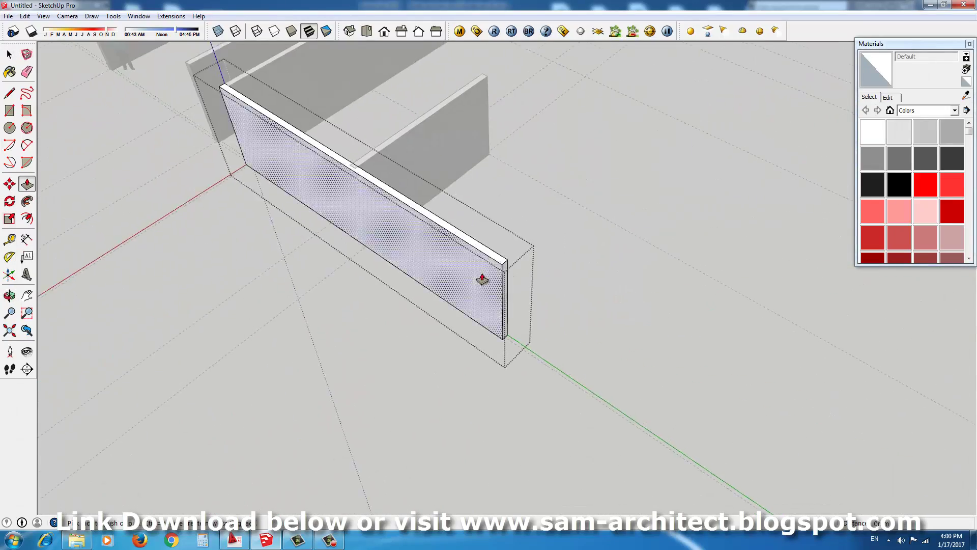
click(480, 279)
click(538, 381)
key(space)
click(528, 399)
scroll(545, 305, up, 3)
scroll(546, 305, down, 5)
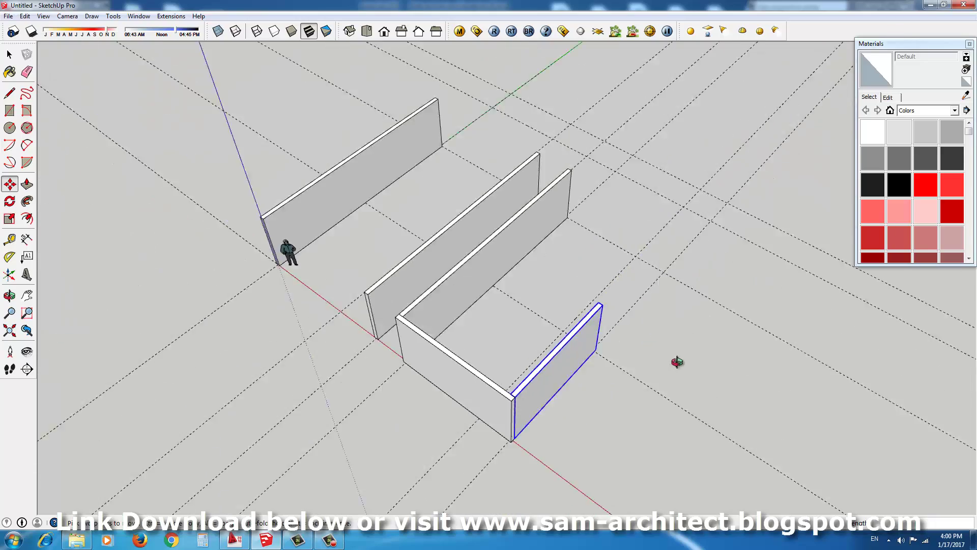
mouse_move(677, 361)
middle_down()
mouse_move(531, 333)
mouse_move(575, 385)
middle_up()
key(p)
mouse_move(367, 376)
middle_down()
mouse_move(457, 389)
mouse_move(648, 359)
mouse_move(491, 367)
middle_up()
scroll(370, 372, up, 2)
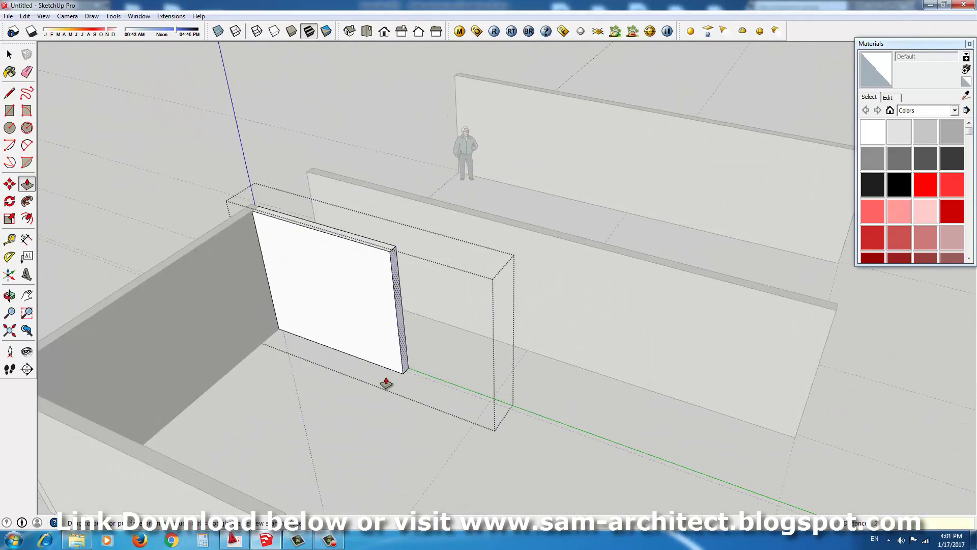
scroll(301, 254, down, 3)
middle_drag(302, 254, 600, 317)
scroll(407, 321, up, 2)
Draw a line joining the two parallel walls
key(l)
click(376, 310)
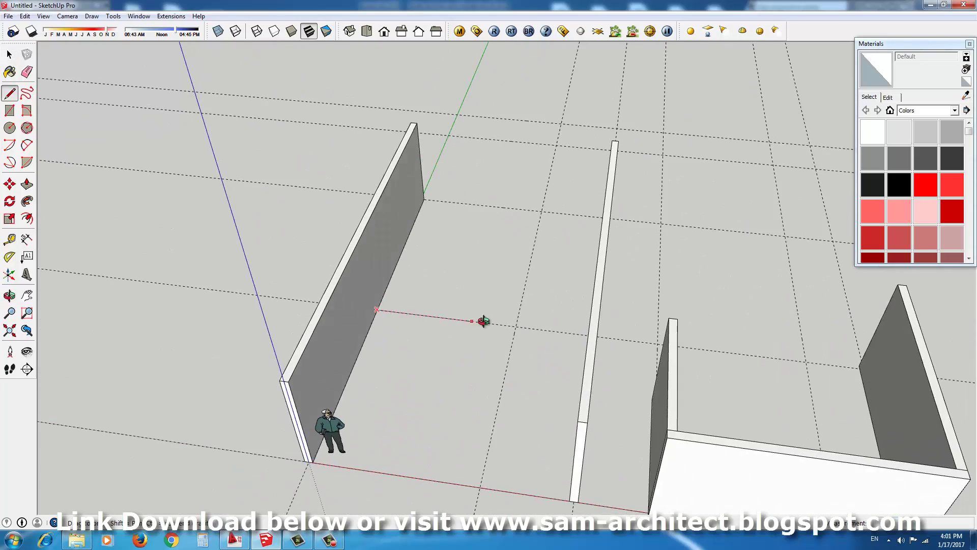
middle_drag(483, 321, 582, 299)
scroll(497, 307, up, 2)
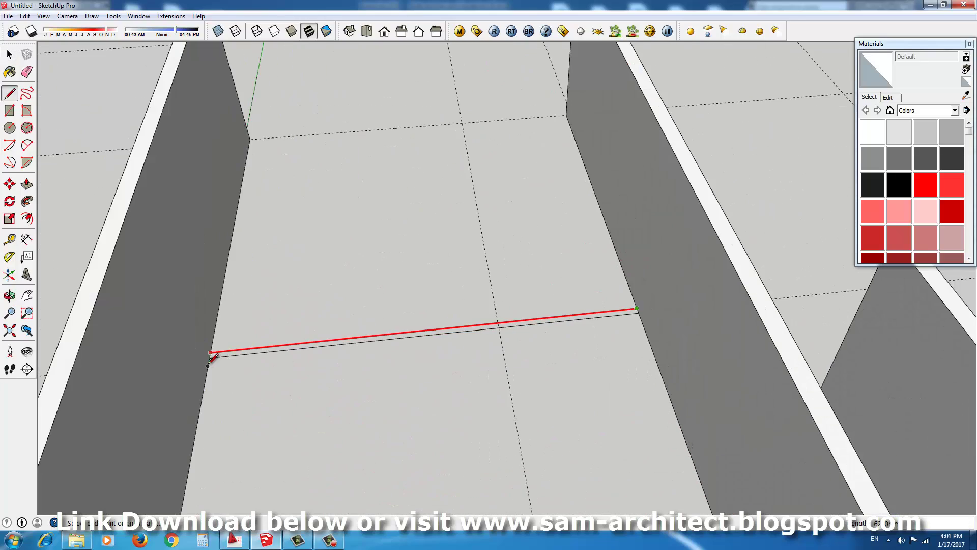
click(265, 360)
scroll(265, 360, down, 3)
Select the new cross wall and move it along the green axis
key(space)
triple_click(279, 291)
key(m)
middle_drag(475, 371, 324, 355)
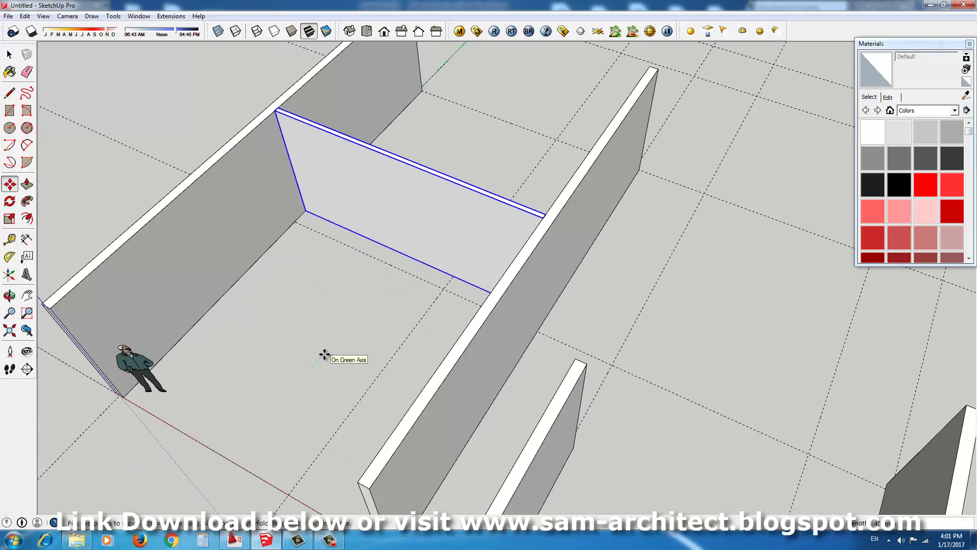
scroll(324, 355, down, 3)
mouse_move(622, 321)
middle_down()
mouse_move(622, 258)
mouse_move(371, 290)
middle_up()
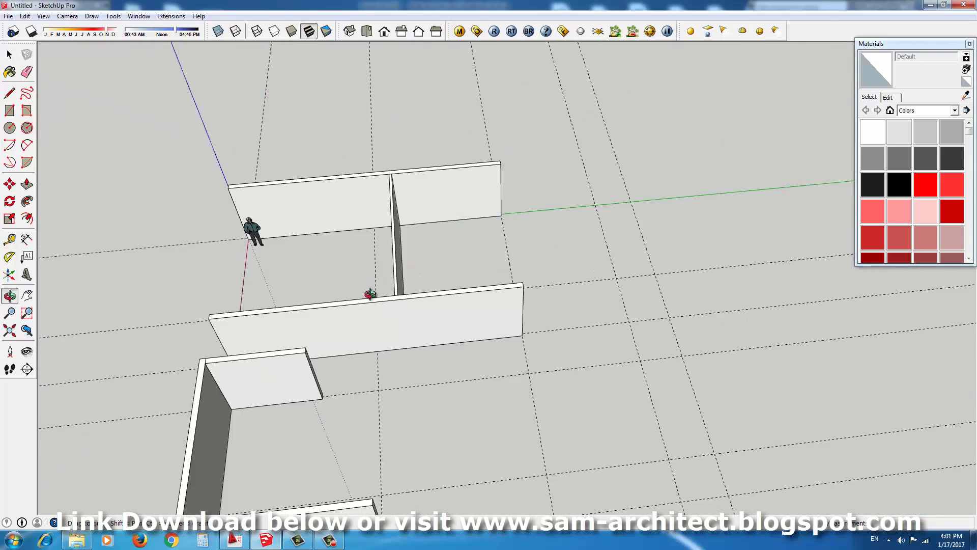
Select another wall panel for repositioning and review the whole wall layout
key(space)
click(462, 293)
scroll(502, 290, up, 3)
scroll(650, 247, down, 3)
middle_drag(650, 246, 801, 259)
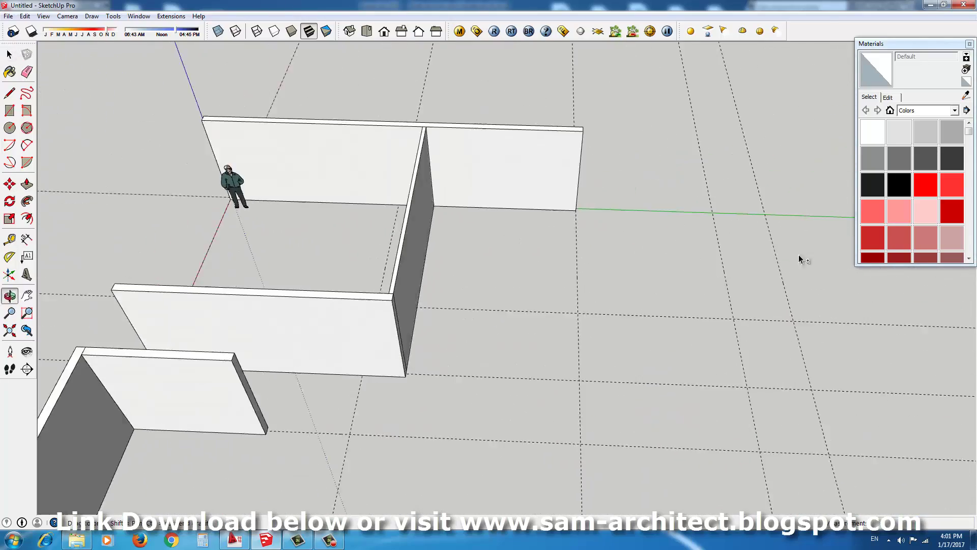
scroll(694, 363, up, 4)
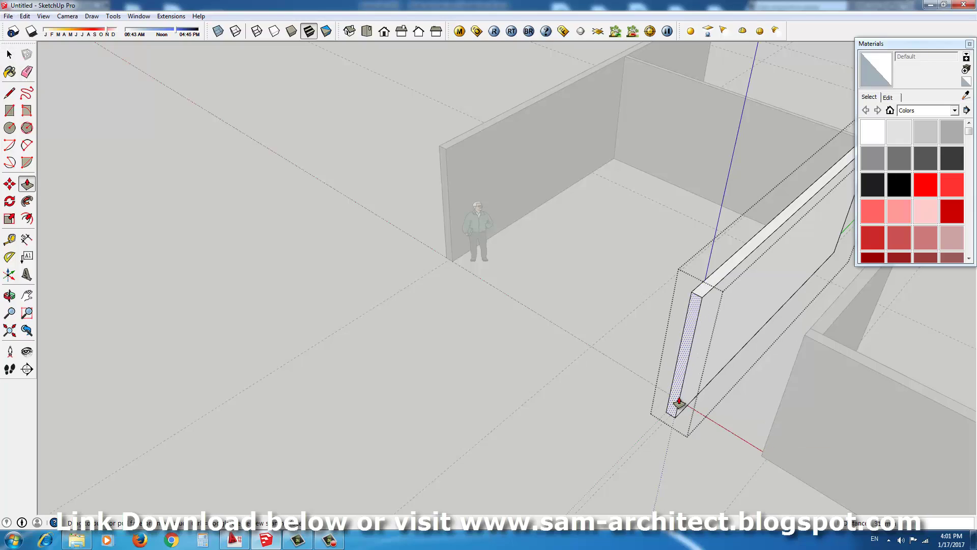
scroll(494, 359, down, 3)
middle_drag(494, 358, 316, 279)
scroll(307, 279, up, 3)
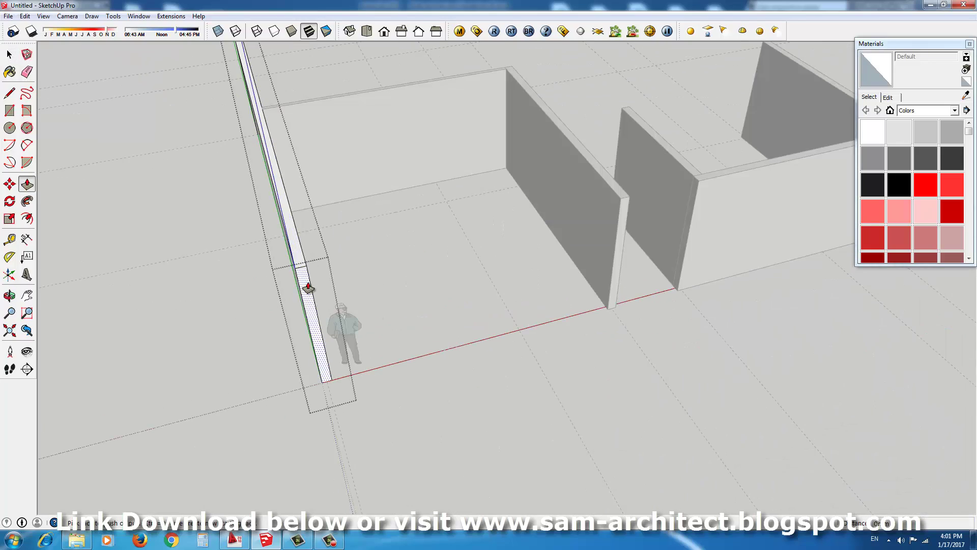
scroll(307, 279, down, 3)
mouse_move(696, 355)
middle_down()
mouse_move(438, 344)
mouse_move(585, 316)
mouse_move(557, 278)
middle_up()
scroll(560, 326, up, 3)
Move the short wall by the green axis out as a slim column
click(562, 220)
scroll(559, 262, up, 2)
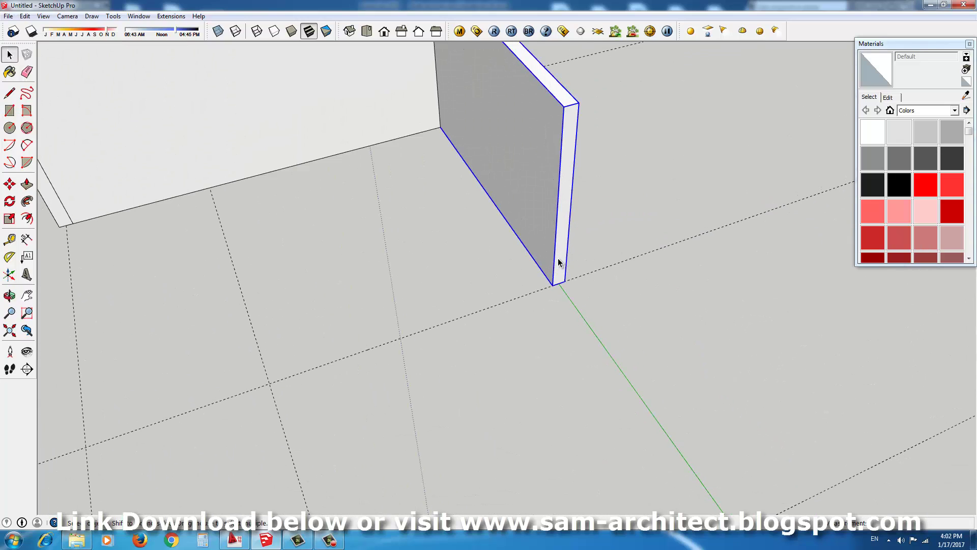
key(m)
click(559, 277)
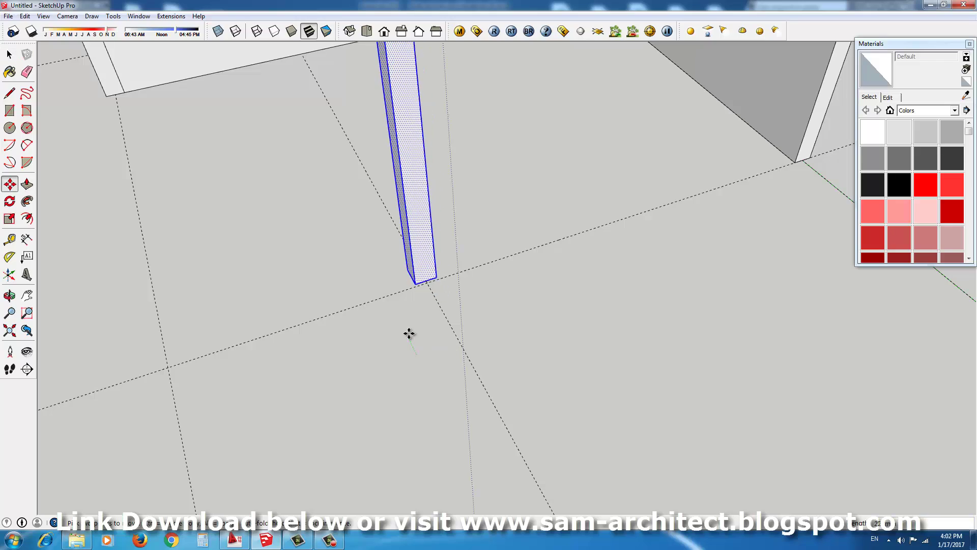
scroll(414, 305, down, 3)
scroll(407, 326, down, 3)
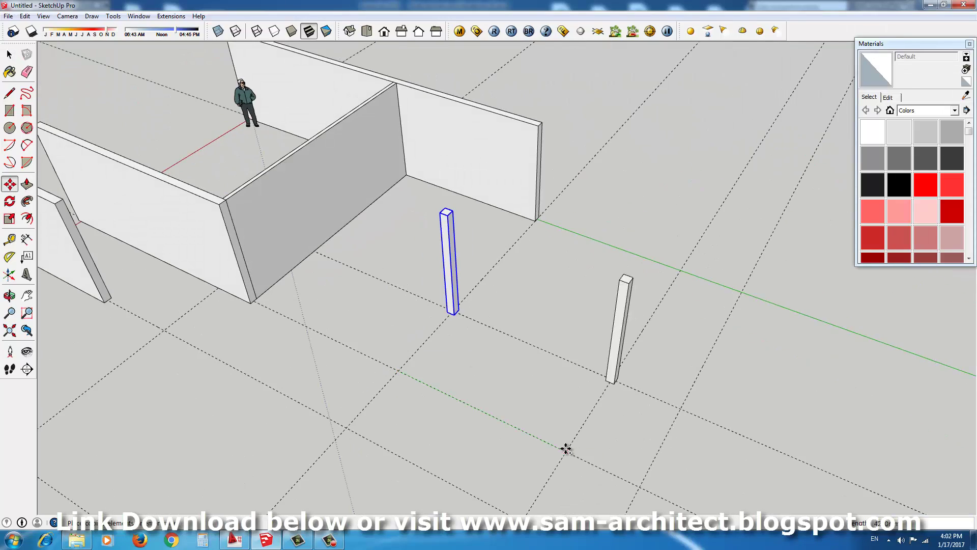
mouse_move(566, 449)
middle_down()
mouse_move(550, 261)
mouse_move(650, 221)
mouse_move(578, 255)
mouse_move(574, 317)
mouse_move(800, 376)
mouse_move(736, 302)
mouse_move(649, 278)
mouse_move(395, 305)
middle_up()
Ctrl-copy a wall panel from its corner to a freestanding spot beyond the rooms
key(p)
key(space)
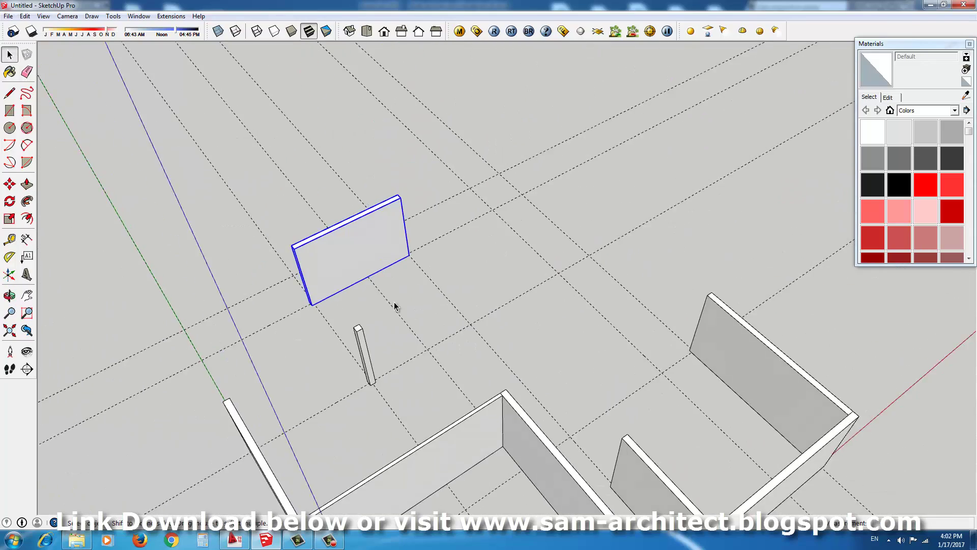
key(m)
scroll(306, 324, up, 2)
key(ctrl)
click(287, 298)
scroll(458, 364, up, 1)
scroll(607, 273, up, 2)
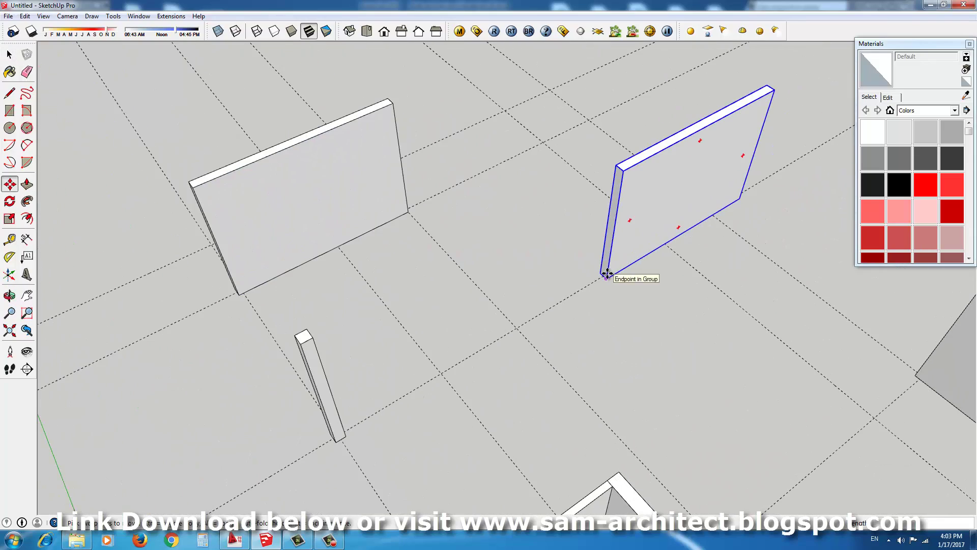
scroll(607, 274, down, 2)
scroll(604, 272, up, 2)
scroll(602, 271, up, 1)
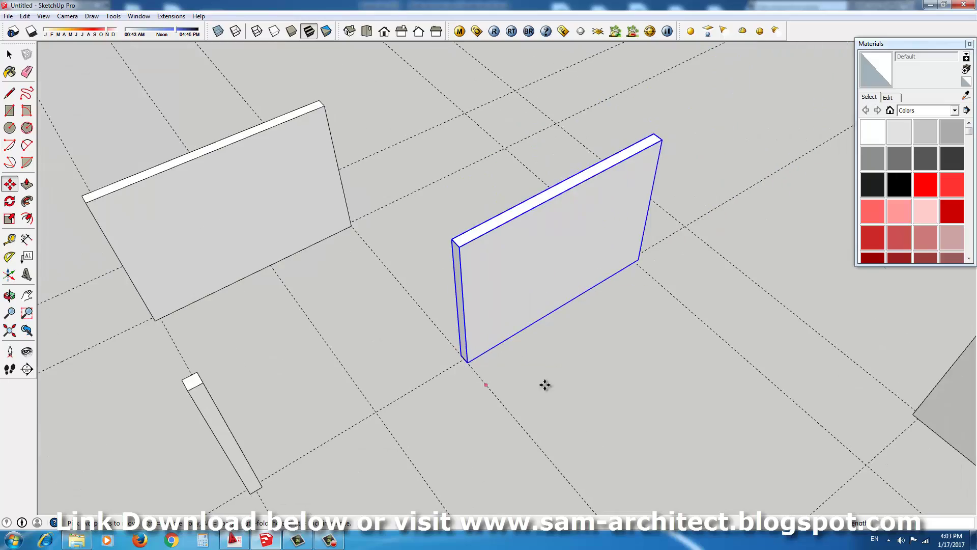
click(716, 330)
middle_drag(716, 330, 498, 316)
scroll(498, 317, down, 3)
middle_drag(254, 440, 655, 323)
Copy the left wall panel to another panel's end, forming a new corner
key(space)
scroll(609, 353, up, 2)
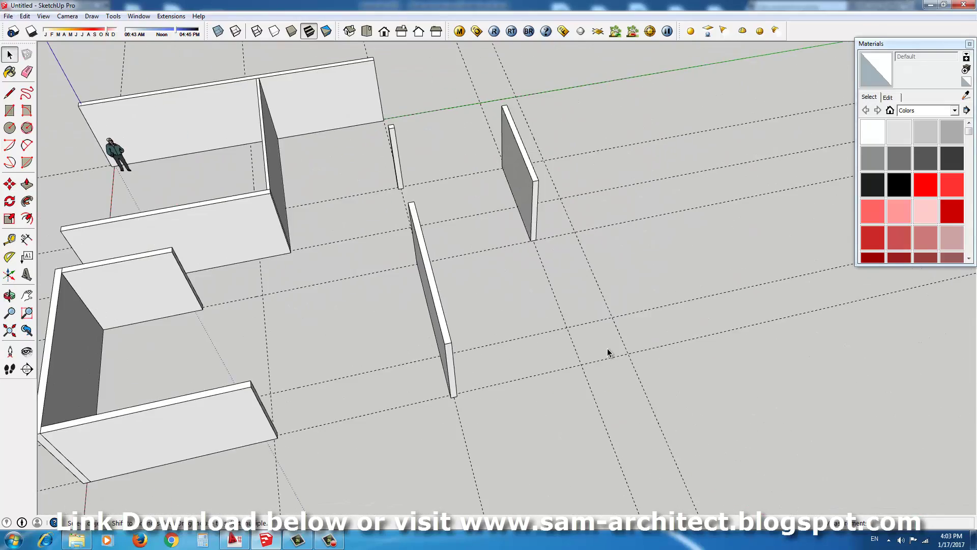
mouse_move(608, 352)
middle_down()
mouse_move(571, 310)
mouse_move(564, 353)
mouse_move(497, 343)
mouse_move(479, 245)
middle_up()
scroll(518, 359, up, 2)
click(479, 245)
ctrl+click(325, 201)
middle_drag(680, 355, 552, 336)
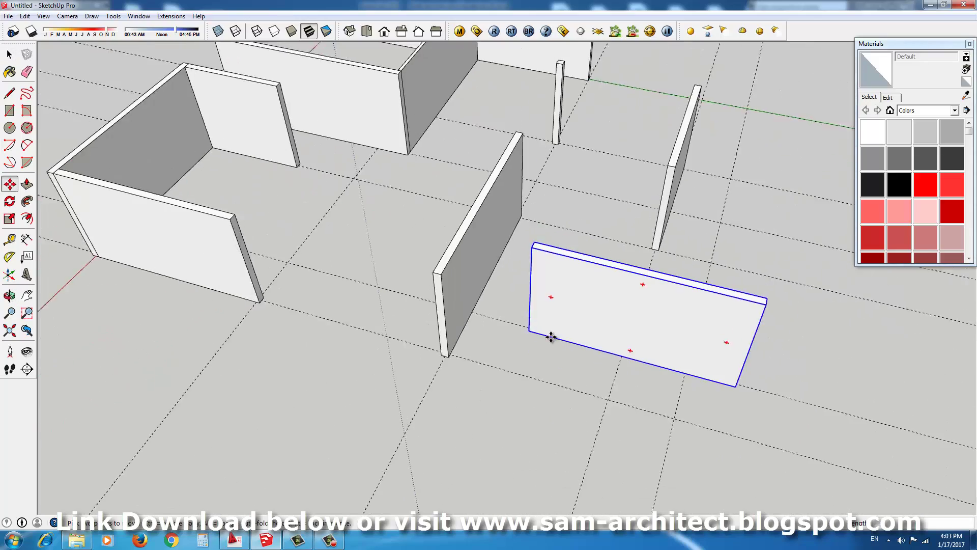
scroll(465, 305, up, 2)
scroll(437, 303, up, 2)
click(437, 302)
scroll(410, 316, down, 3)
scroll(704, 316, down, 2)
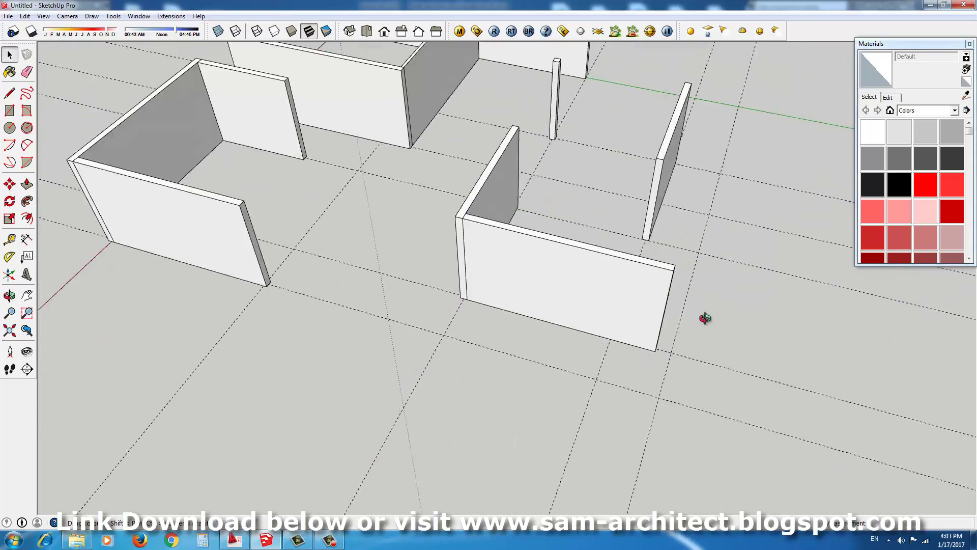
scroll(486, 345, up, 3)
mouse_move(486, 345)
middle_down()
mouse_move(337, 339)
mouse_move(638, 294)
mouse_move(699, 327)
mouse_move(524, 374)
mouse_move(610, 366)
mouse_move(471, 340)
mouse_move(371, 360)
mouse_move(551, 382)
middle_up()
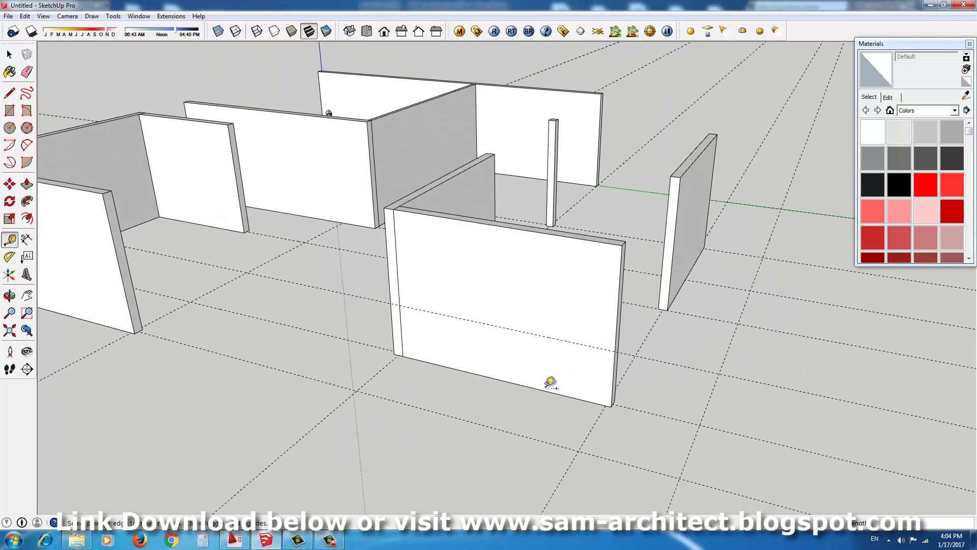
Draw a long rectangle on the front wall and push it through as a window opening
click(558, 294)
key(space)
click(552, 300)
mouse_move(553, 299)
middle_down()
mouse_move(601, 292)
mouse_move(677, 213)
middle_up()
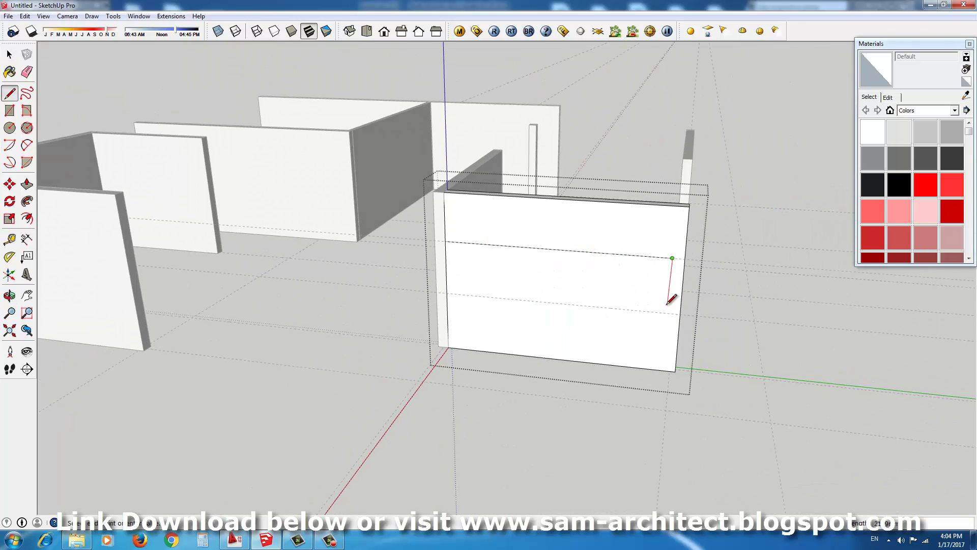
click(463, 294)
key(p)
double_click(578, 278)
mouse_move(749, 252)
middle_down()
mouse_move(738, 380)
mouse_move(506, 372)
middle_up()
Rotate the wall with the opening about its corner into place beside the front room
key(space)
click(408, 408)
key(q)
scroll(448, 432, up, 5)
scroll(408, 438, up, 2)
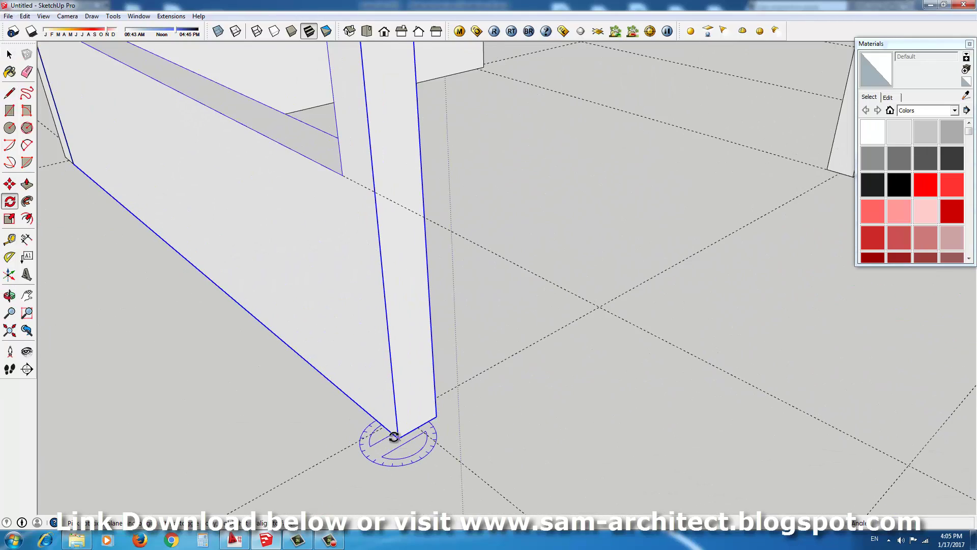
click(397, 438)
click(428, 463)
scroll(429, 463, down, 5)
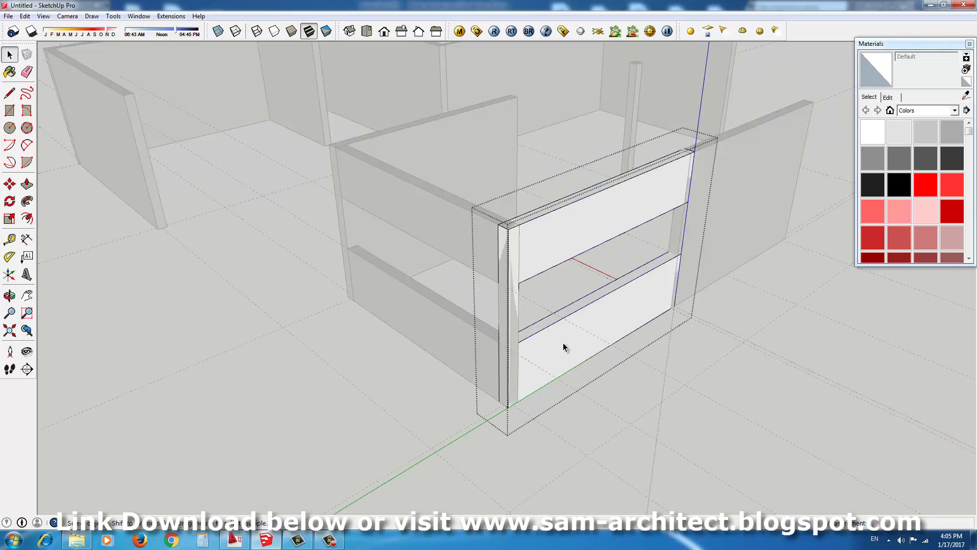
scroll(509, 305, up, 2)
key(space)
scroll(472, 269, up, 2)
scroll(691, 392, down, 2)
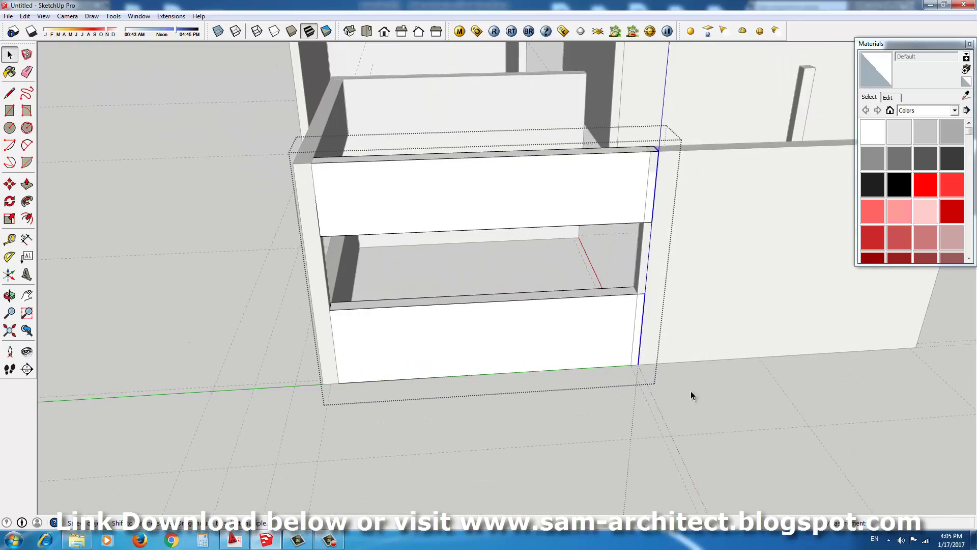
scroll(619, 371, up, 2)
scroll(608, 433, down, 4)
middle_drag(609, 436, 779, 347)
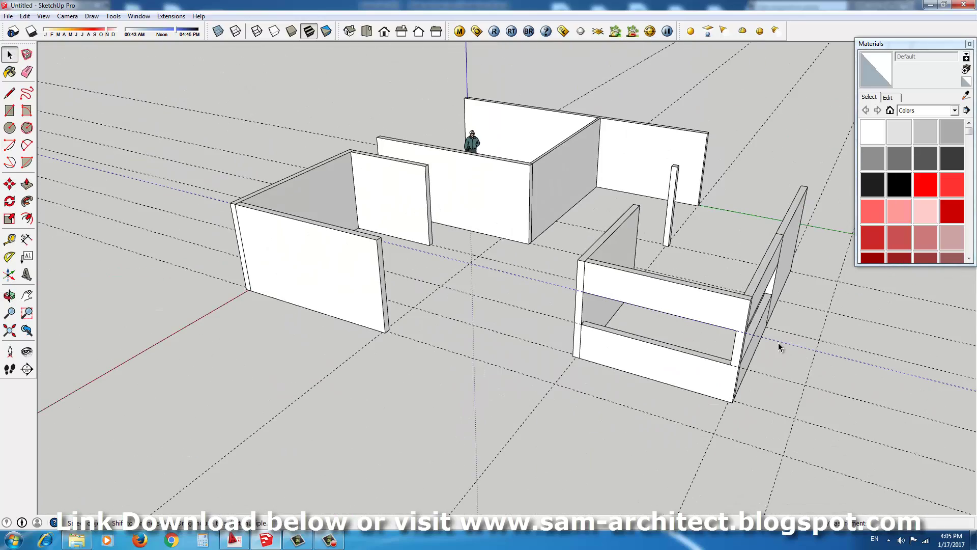
mouse_move(771, 391)
middle_down()
mouse_move(508, 371)
mouse_move(572, 384)
middle_up()
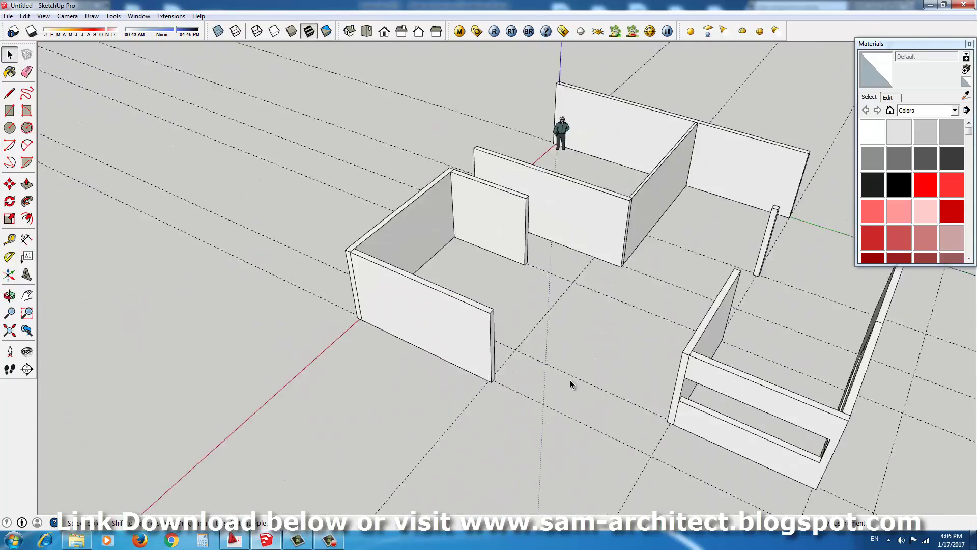
Add a header beam spanning the gap from the slim column to the adjacent wall
scroll(611, 326, up, 3)
scroll(531, 355, down, 3)
mouse_move(530, 355)
middle_down()
mouse_move(480, 419)
mouse_move(681, 281)
mouse_move(488, 289)
mouse_move(573, 250)
middle_up()
key(r)
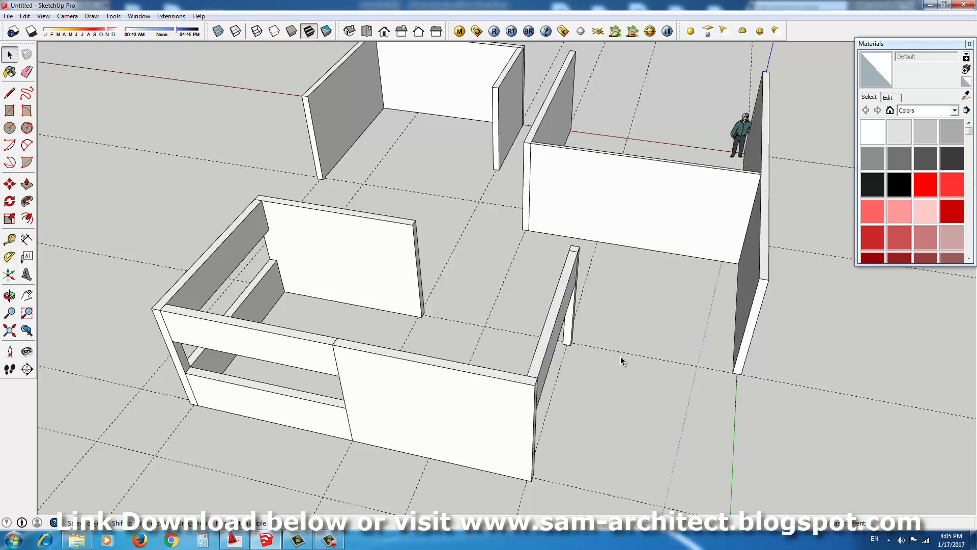
middle_drag(621, 361, 497, 308)
right_click(496, 308)
key(r)
scroll(658, 338, up, 2)
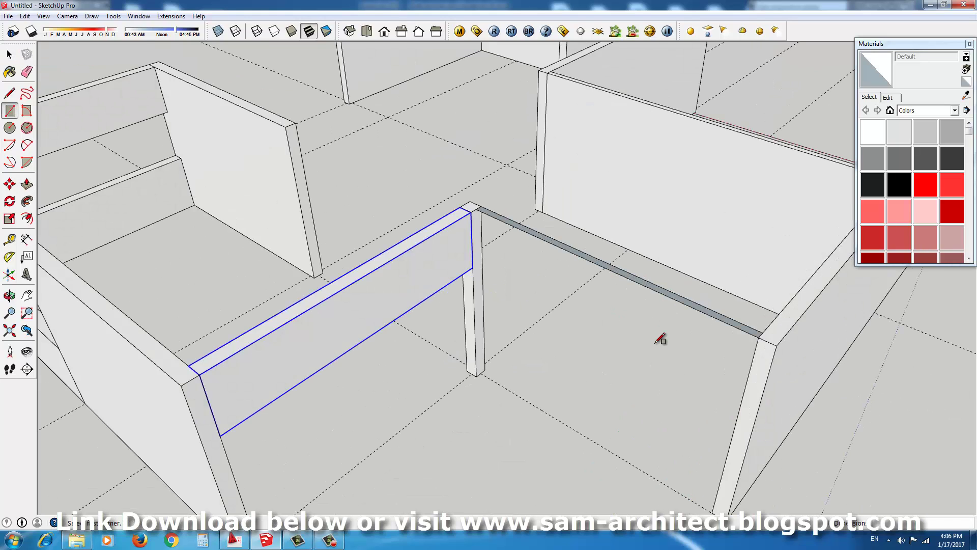
scroll(650, 338, down, 2)
key(space)
double_click(720, 375)
key(space)
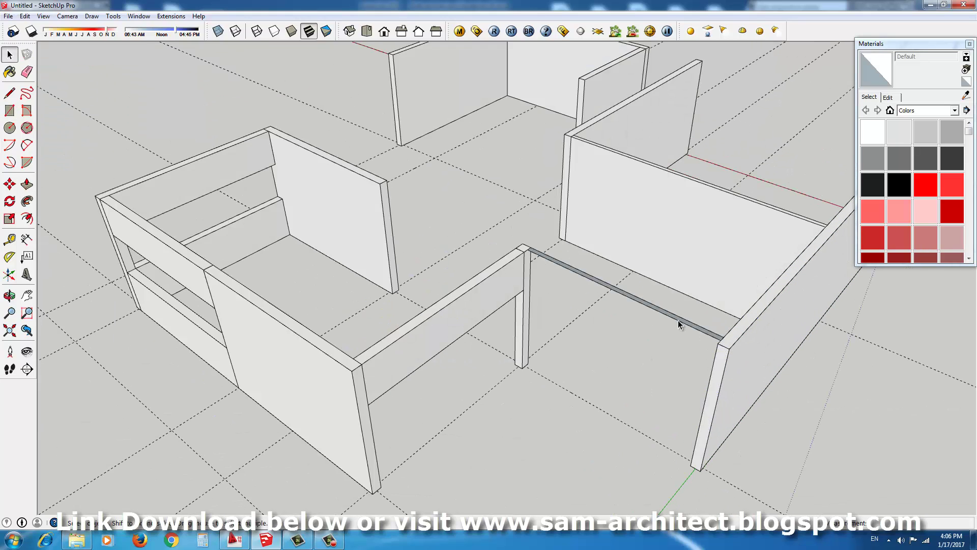
middle_drag(681, 326, 720, 332)
click(497, 295)
Push/Pull the central wall's end face to extend the wall
scroll(496, 294, down, 5)
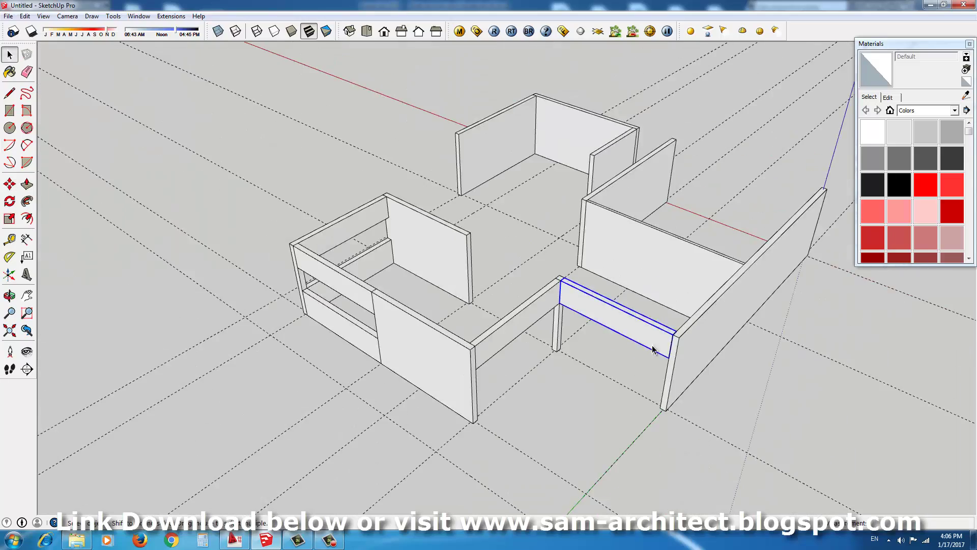
middle_drag(611, 321, 702, 299)
mouse_move(481, 320)
middle_down()
mouse_move(637, 363)
mouse_move(499, 349)
middle_up()
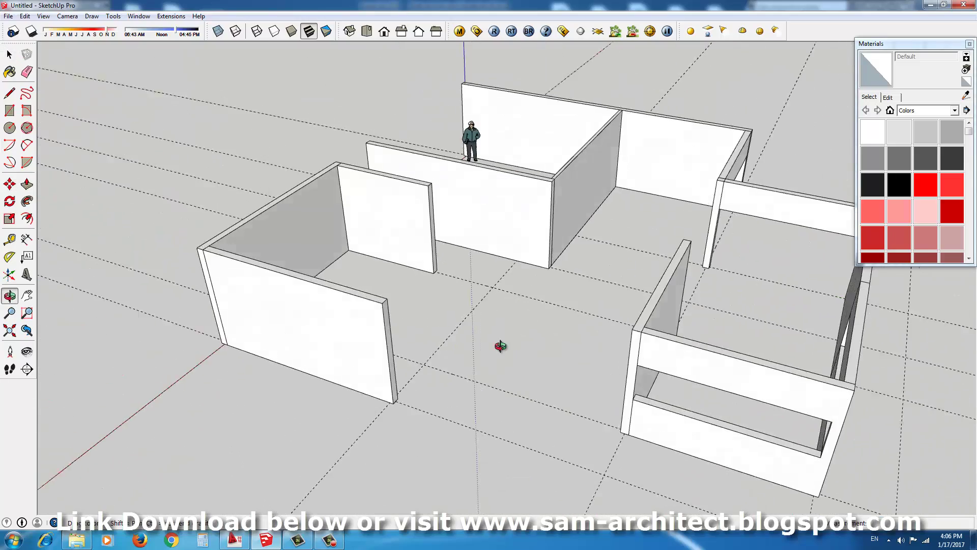
scroll(572, 250, up, 3)
click(572, 249)
mouse_move(352, 314)
middle_down()
mouse_move(733, 360)
mouse_move(564, 360)
middle_up()
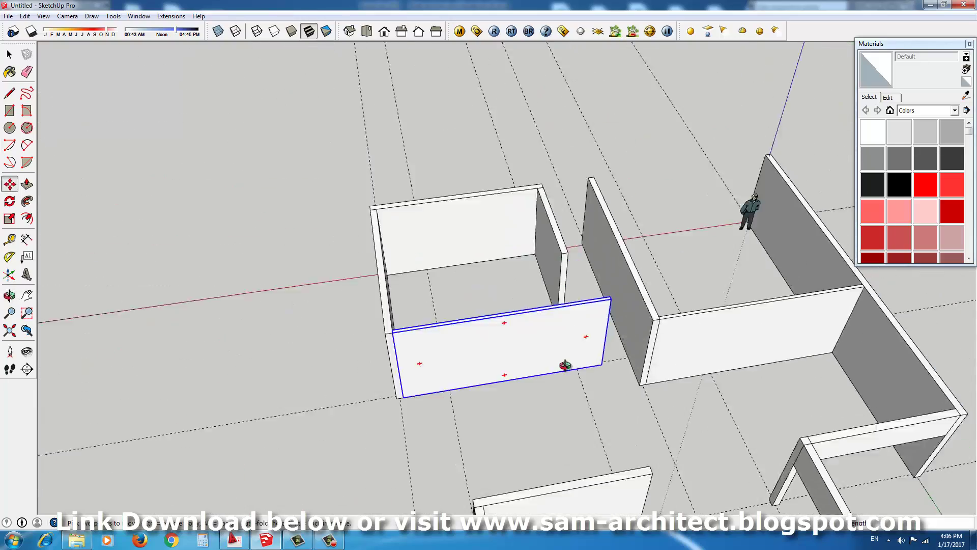
scroll(563, 359, up, 3)
key(p)
click(563, 369)
click(570, 268)
scroll(570, 268, down, 5)
key(space)
Orbit to a high view of the whole ground-floor plan
middle_drag(523, 268, 650, 359)
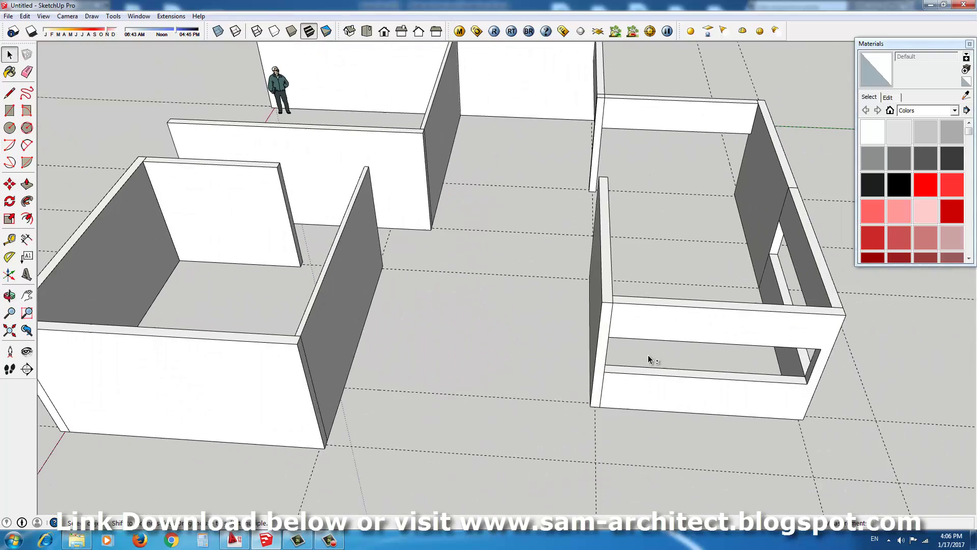
middle_drag(429, 355, 386, 443)
mouse_move(641, 410)
middle_down()
mouse_move(393, 395)
mouse_move(558, 385)
mouse_move(515, 297)
mouse_move(498, 461)
mouse_move(502, 376)
middle_up()
scroll(558, 385, down, 3)
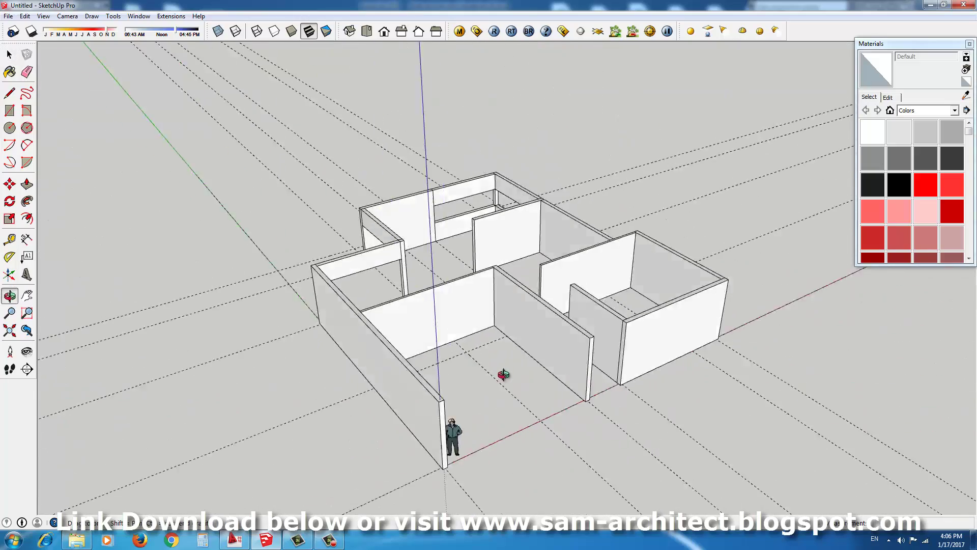
scroll(722, 324, up, 4)
middle_drag(722, 324, 485, 292)
scroll(546, 323, down, 3)
Draw a floor rectangle spanning beneath the entire wall layout
middle_drag(546, 323, 430, 425)
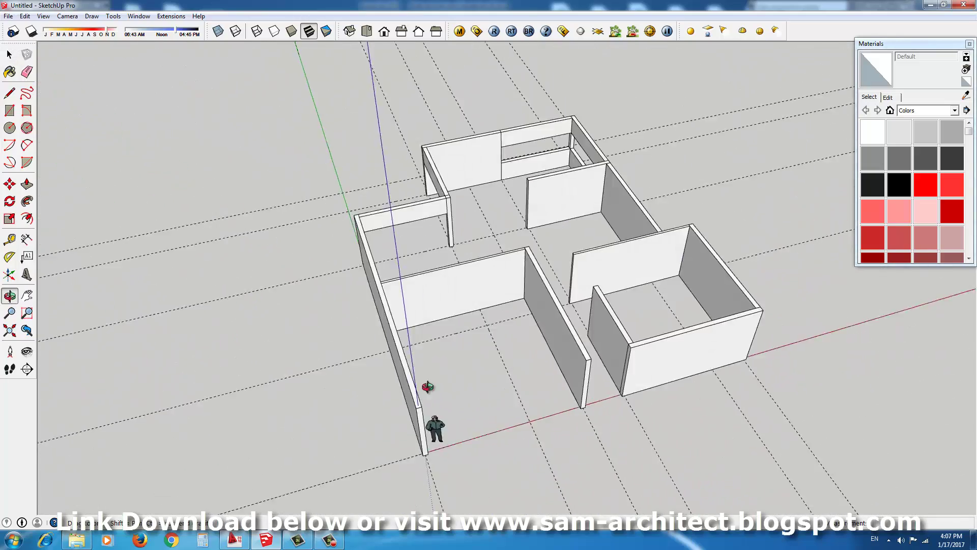
key(r)
click(479, 456)
mouse_move(479, 456)
middle_down()
mouse_move(808, 351)
mouse_move(371, 458)
mouse_move(393, 371)
middle_up()
click(805, 351)
scroll(371, 349, up, 5)
scroll(641, 393, down, 5)
Push/Pull the floor rectangle to give it slab thickness
key(m)
mouse_move(640, 394)
middle_down()
mouse_move(709, 323)
mouse_move(467, 341)
middle_up()
scroll(467, 340, up, 3)
middle_drag(551, 295, 748, 331)
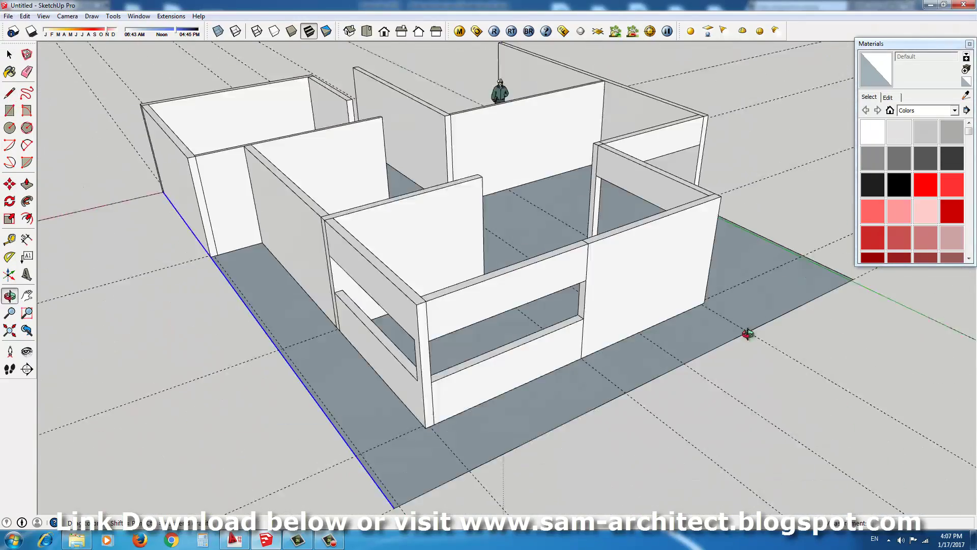
scroll(304, 343, up, 3)
middle_drag(222, 350, 553, 413)
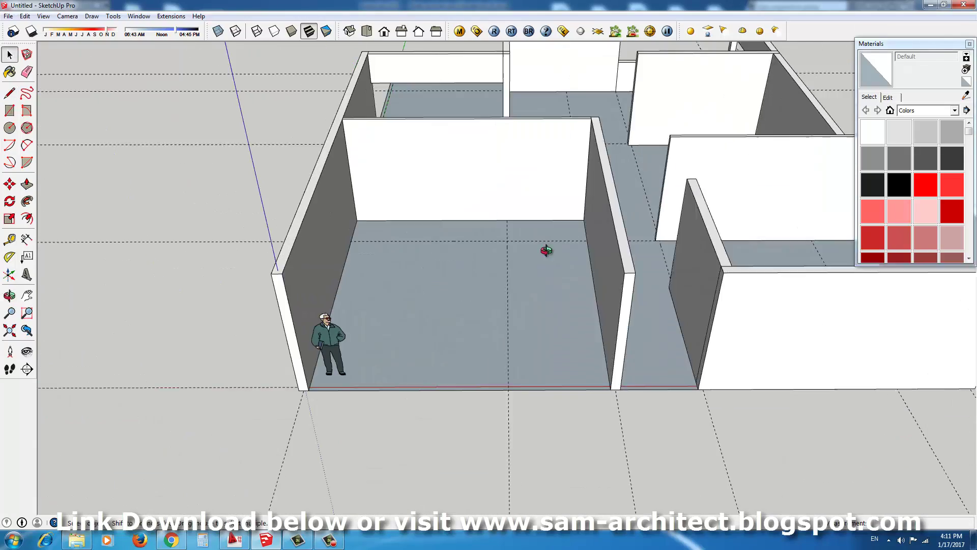
middle_drag(408, 327, 550, 290)
key(l)
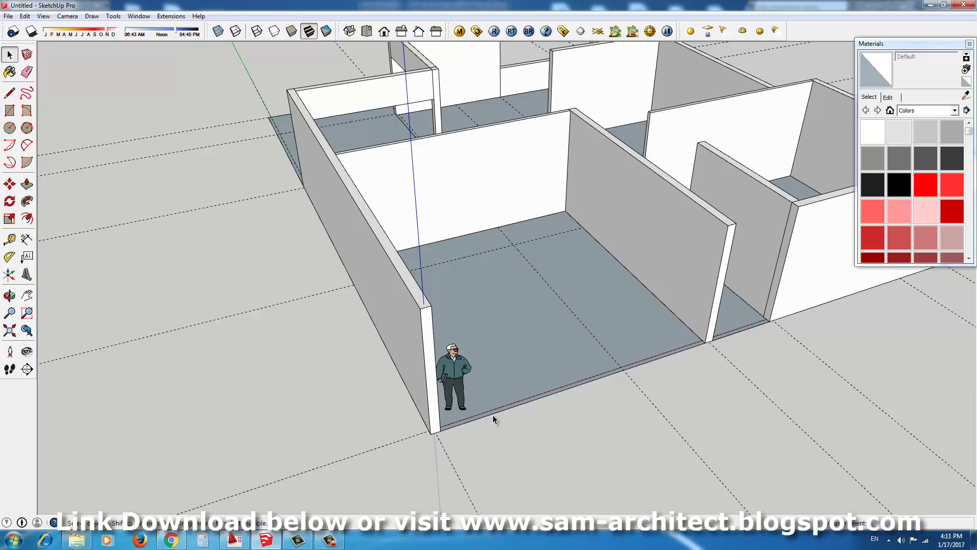
key(p)
mouse_move(494, 419)
middle_down()
mouse_move(585, 334)
mouse_move(571, 370)
mouse_move(322, 362)
mouse_move(500, 384)
mouse_move(552, 362)
mouse_move(495, 265)
mouse_move(338, 291)
mouse_move(436, 339)
mouse_move(465, 305)
middle_up()
Select the floor slab and apply Make Group from its right-click menu
key(space)
click(461, 335)
right_click(461, 335)
key(b)
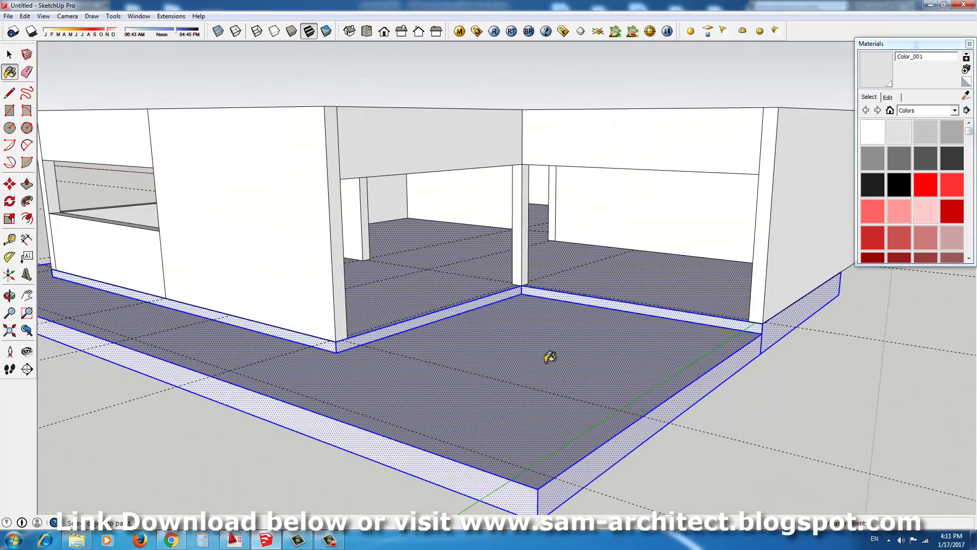
key(space)
right_click(548, 342)
click(598, 430)
mouse_move(598, 430)
middle_down()
mouse_move(292, 320)
mouse_move(733, 394)
middle_up()
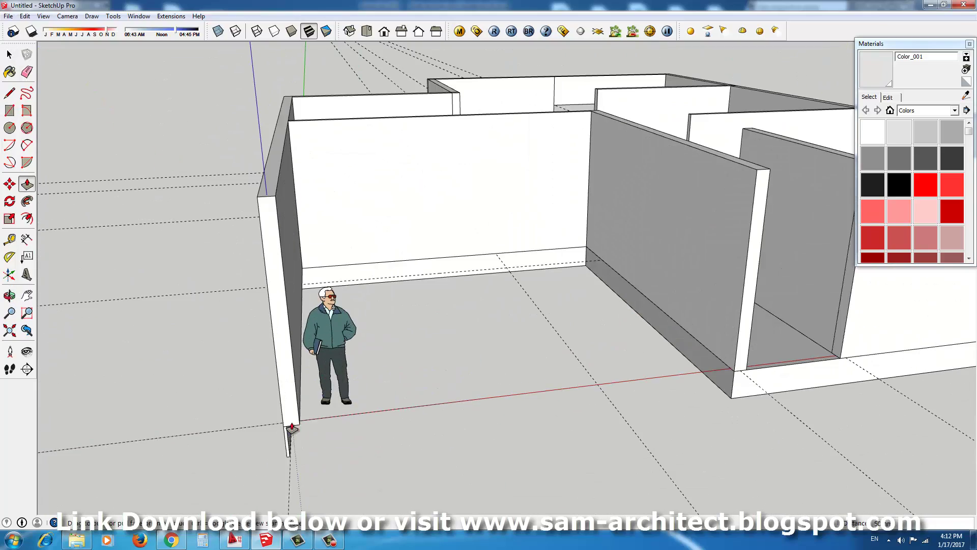
scroll(380, 372, down, 3)
mouse_move(437, 405)
middle_down()
mouse_move(560, 427)
mouse_move(576, 366)
mouse_move(550, 367)
mouse_move(636, 353)
middle_up()
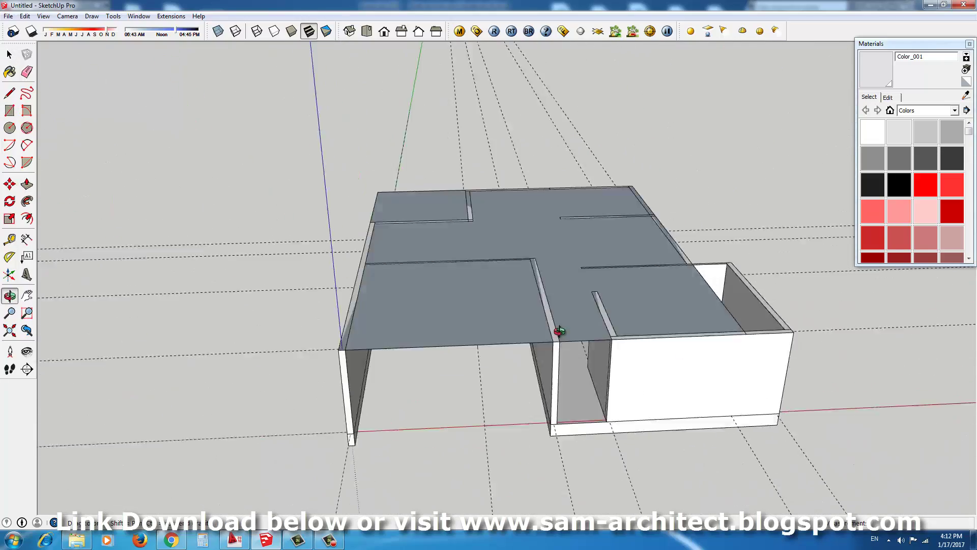
Push/Pull the upper slab face over the walls and give it thickness
middle_drag(560, 331, 428, 338)
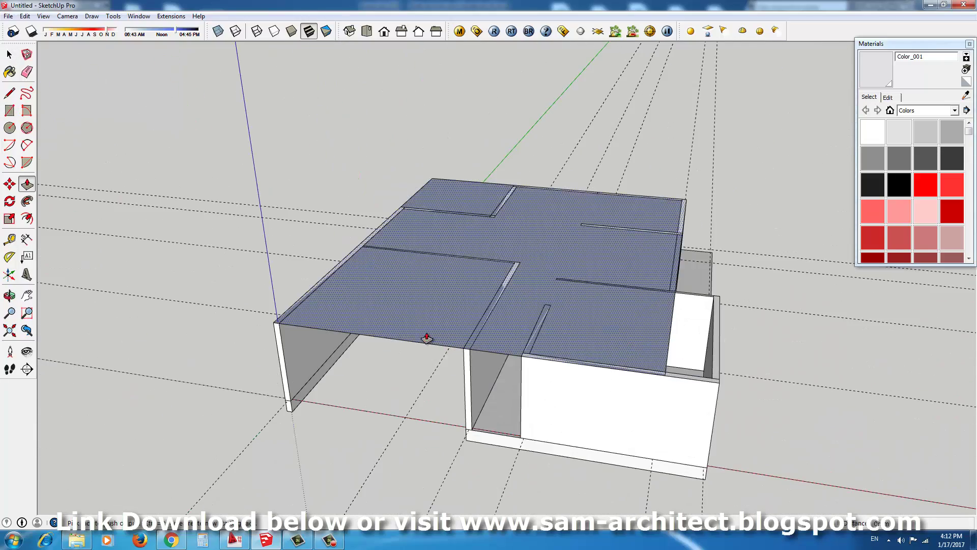
drag(428, 338, 415, 329)
mouse_move(416, 329)
middle_down()
mouse_move(400, 338)
mouse_move(633, 283)
mouse_move(519, 288)
middle_up()
key(l)
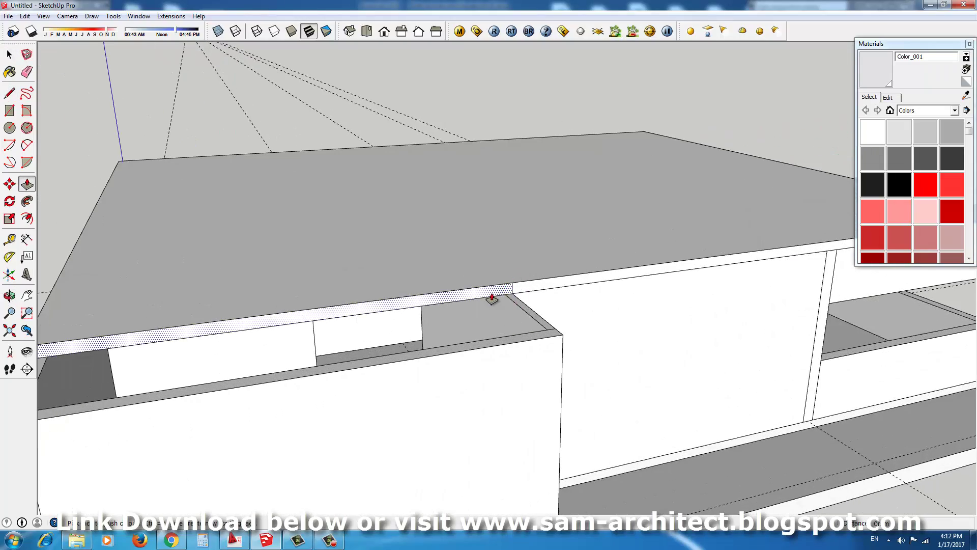
scroll(492, 300, down, 5)
mouse_move(552, 338)
middle_down()
mouse_move(718, 384)
mouse_move(629, 305)
mouse_move(493, 409)
mouse_move(655, 381)
middle_up()
scroll(490, 334, down, 5)
scroll(560, 308, up, 5)
key(space)
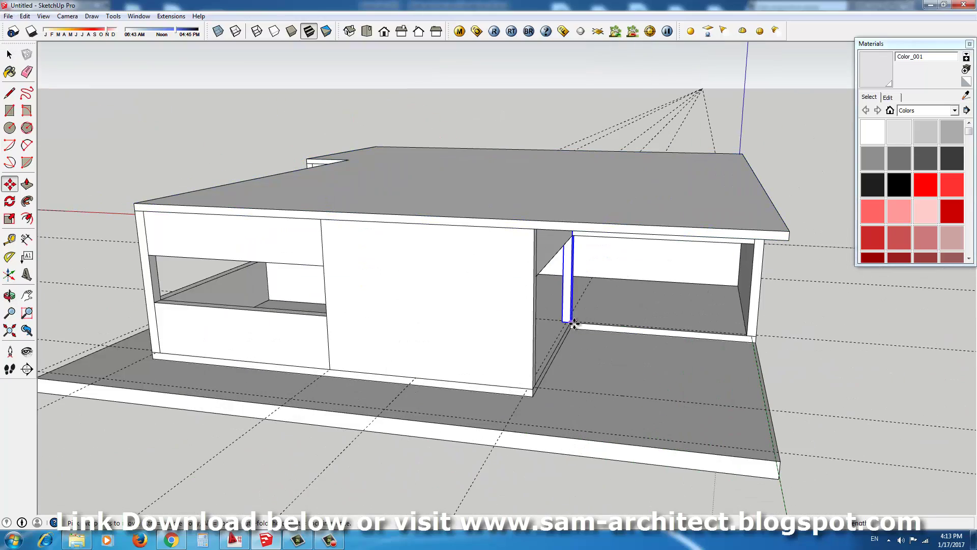
Move the slim column into place under the slab's front corner
middle_drag(578, 125, 541, 266)
click(590, 280)
key(space)
double_click(590, 282)
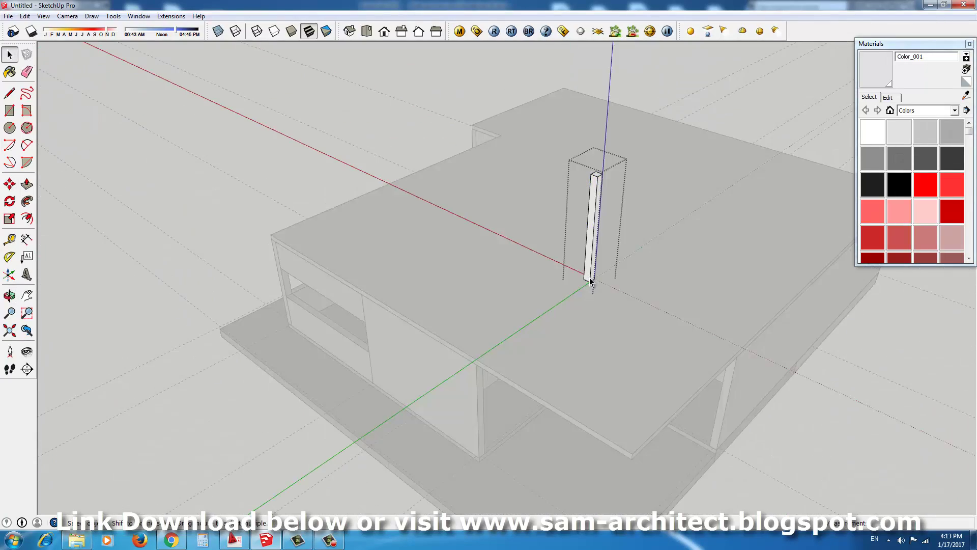
middle_drag(520, 390, 380, 239)
Shape the upper-storey wall panels into a box on top of the slab
mouse_move(519, 374)
middle_down()
mouse_move(432, 303)
mouse_move(530, 310)
mouse_move(320, 332)
mouse_move(703, 124)
middle_up()
key(space)
click(294, 255)
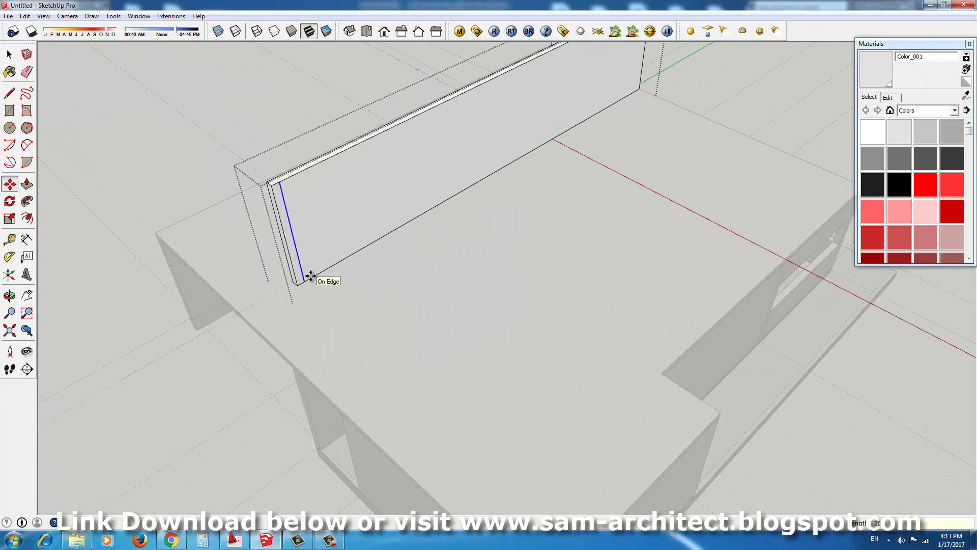
key(space)
scroll(311, 276, down, 3)
mouse_move(312, 289)
middle_down()
mouse_move(467, 334)
mouse_move(321, 331)
mouse_move(469, 338)
mouse_move(458, 381)
mouse_move(389, 371)
mouse_move(321, 411)
middle_up()
key(space)
scroll(326, 402, up, 2)
mouse_move(339, 376)
middle_down()
mouse_move(552, 349)
mouse_move(520, 332)
mouse_move(736, 330)
mouse_move(613, 273)
mouse_move(742, 298)
mouse_move(764, 364)
mouse_move(520, 359)
middle_up()
key(m)
scroll(518, 350, up, 1)
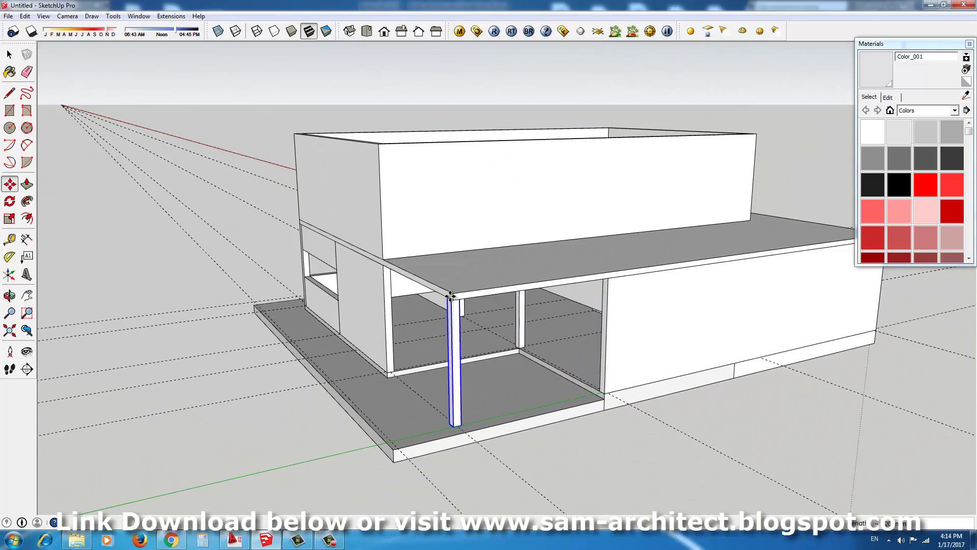
Enter the upper-storey group and orbit to a top-down view of the box
key(space)
double_click(454, 408)
scroll(444, 443, up, 2)
scroll(456, 396, down, 5)
mouse_move(457, 396)
middle_down()
mouse_move(625, 438)
mouse_move(227, 312)
mouse_move(635, 312)
mouse_move(650, 358)
mouse_move(585, 310)
mouse_move(578, 151)
middle_up()
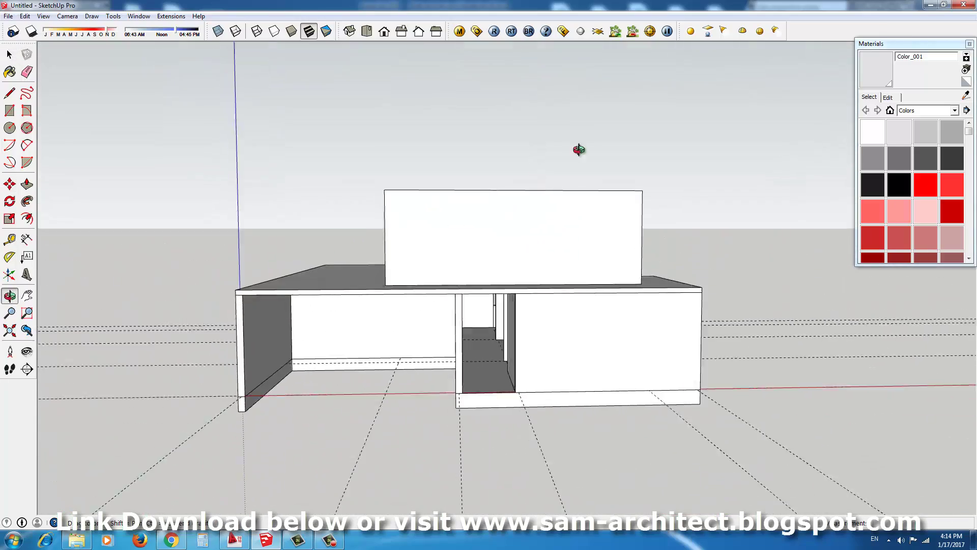
scroll(579, 367, up, 5)
key(m)
scroll(569, 406, down, 3)
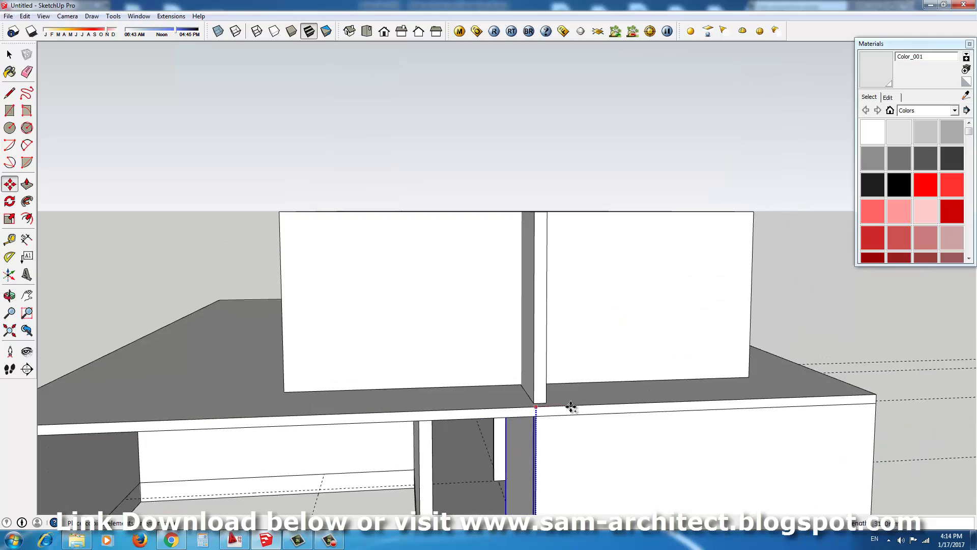
middle_drag(569, 406, 740, 391)
scroll(676, 339, down, 3)
mouse_move(476, 415)
middle_down()
mouse_move(366, 334)
mouse_move(509, 321)
middle_up()
scroll(508, 321, up, 2)
Push/Pull a dividing wall across the upper storey's inner space
key(p)
mouse_move(331, 286)
middle_down()
mouse_move(561, 265)
mouse_move(473, 411)
mouse_move(442, 292)
middle_up()
scroll(515, 183, up, 5)
scroll(498, 215, down, 5)
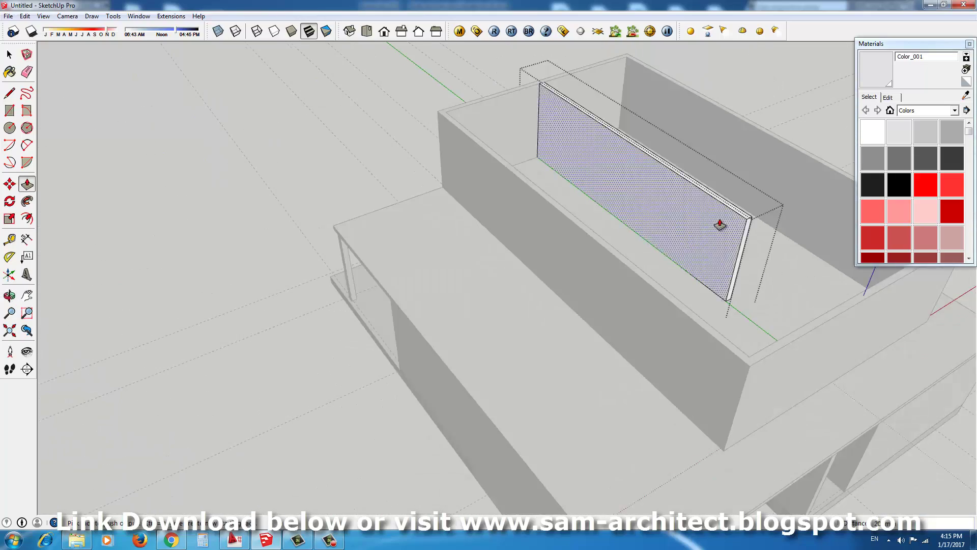
middle_drag(720, 222, 681, 378)
scroll(693, 369, up, 3)
scroll(655, 312, down, 5)
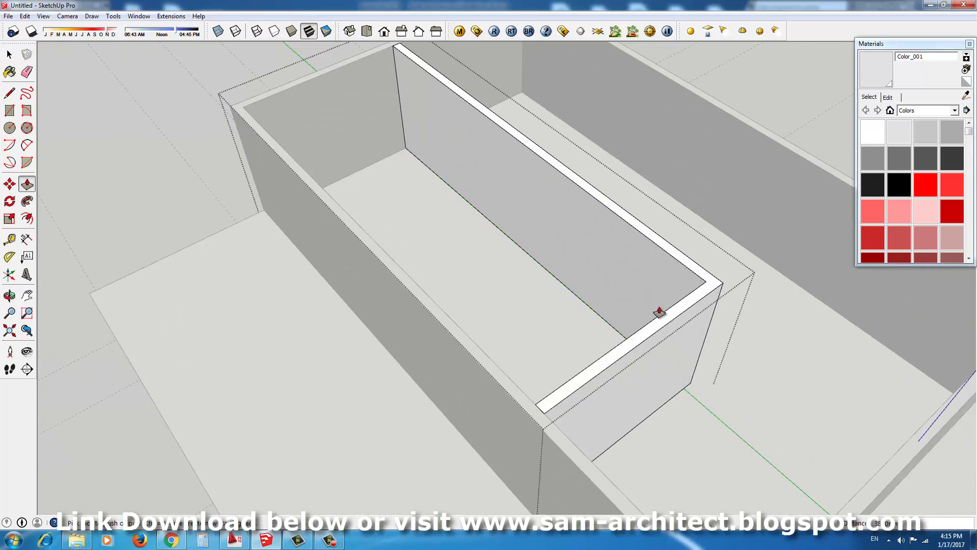
mouse_move(655, 312)
middle_down()
mouse_move(750, 262)
mouse_move(742, 214)
mouse_move(634, 150)
mouse_move(676, 212)
middle_up()
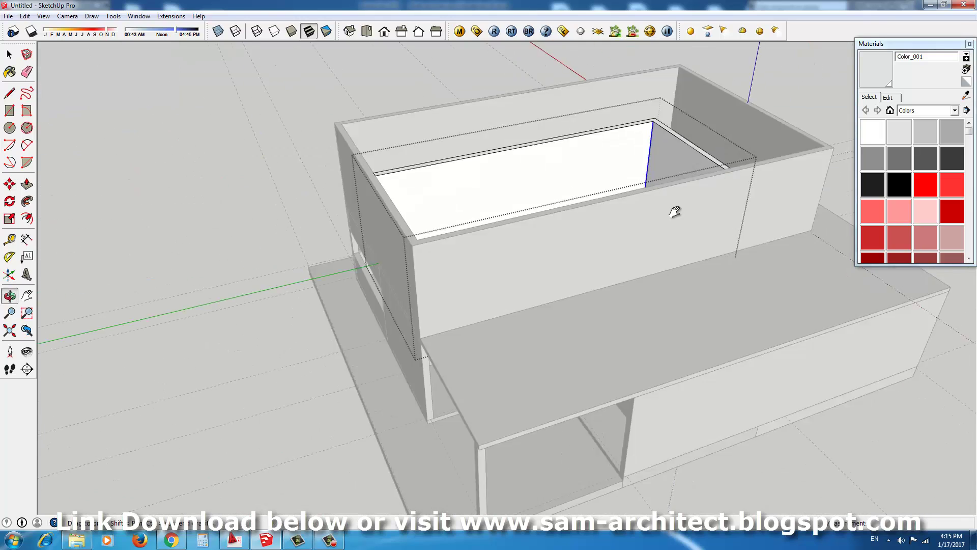
scroll(653, 335, up, 2)
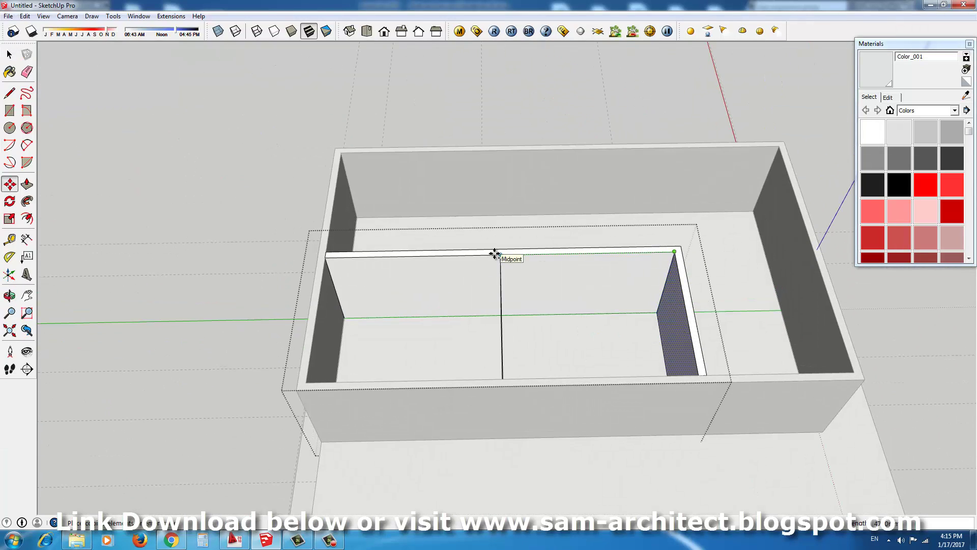
middle_drag(444, 257, 513, 11)
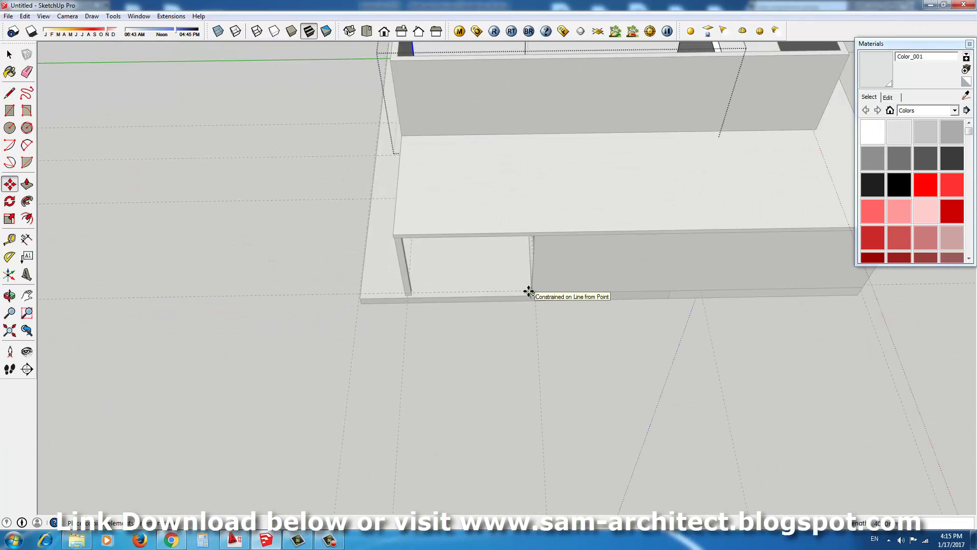
middle_drag(529, 292, 535, 342)
scroll(535, 342, up, 3)
mouse_move(535, 275)
middle_down()
mouse_move(505, 229)
mouse_move(508, 280)
mouse_move(450, 312)
mouse_move(530, 288)
middle_up()
scroll(502, 277, up, 4)
scroll(543, 275, down, 3)
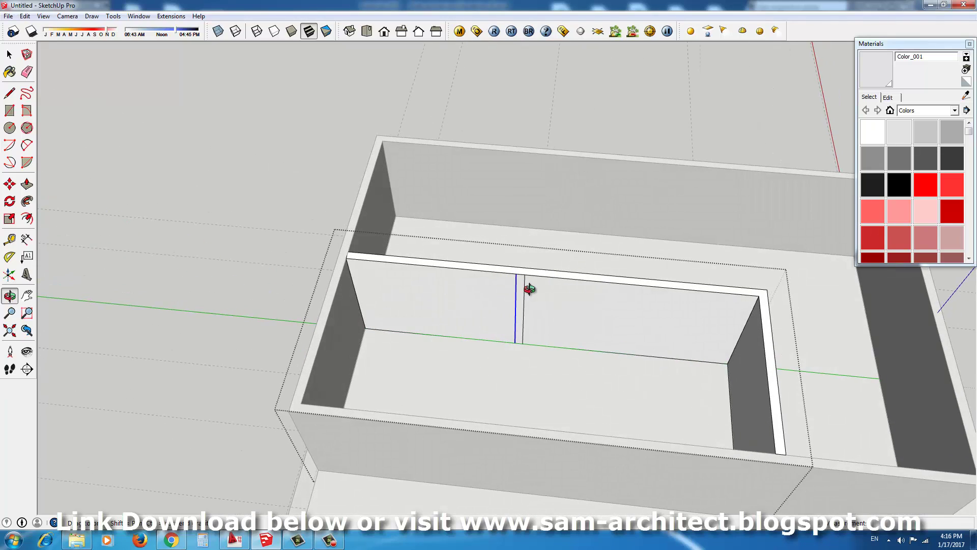
scroll(446, 437, down, 2)
middle_drag(506, 350, 569, 375)
Add further partitions with Move and Push/Pull, then begin a small square on the floor
scroll(381, 316, up, 1)
key(m)
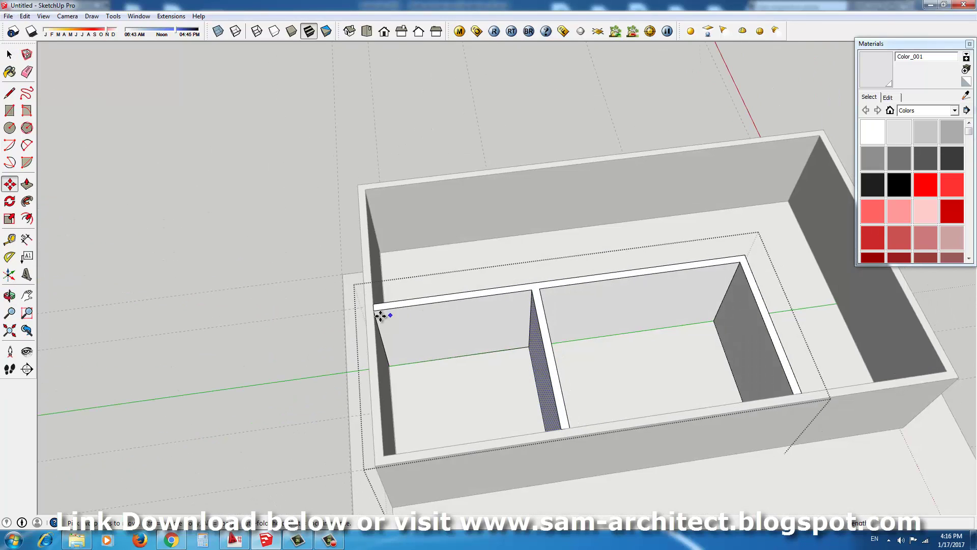
mouse_move(530, 289)
middle_down()
mouse_move(622, 320)
mouse_move(290, 360)
mouse_move(694, 367)
mouse_move(576, 417)
mouse_move(425, 370)
middle_up()
key(p)
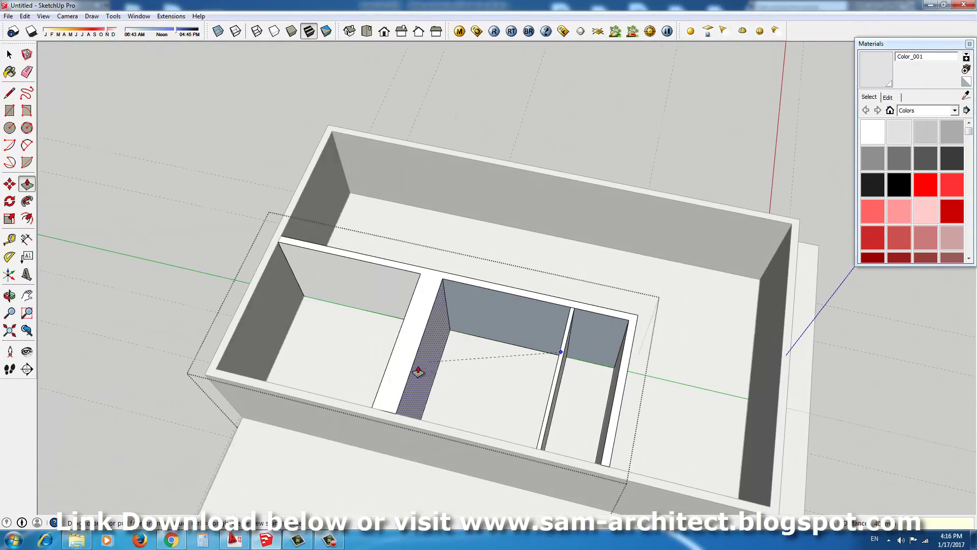
scroll(581, 371, down, 3)
scroll(381, 363, up, 4)
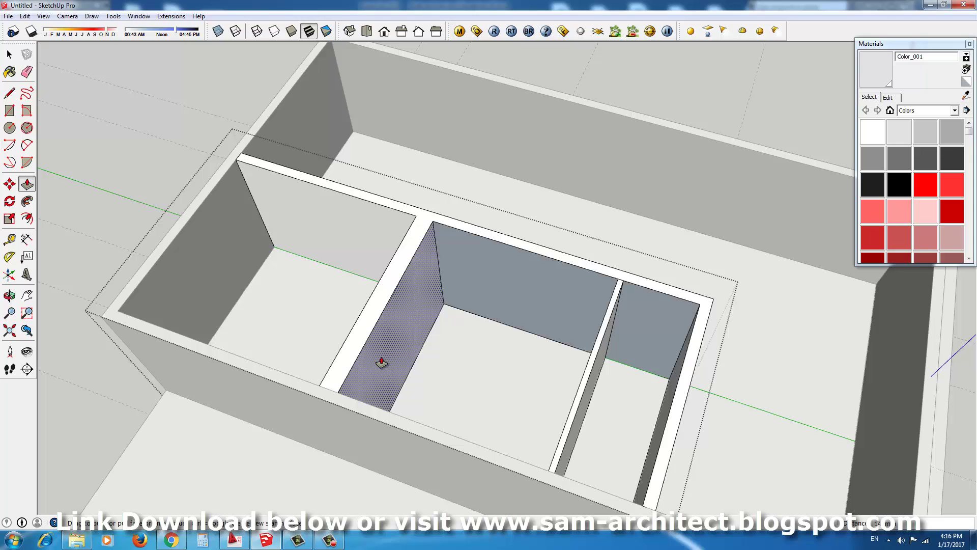
scroll(381, 362, down, 3)
middle_drag(650, 261, 508, 297)
scroll(508, 296, up, 5)
key(r)
click(498, 319)
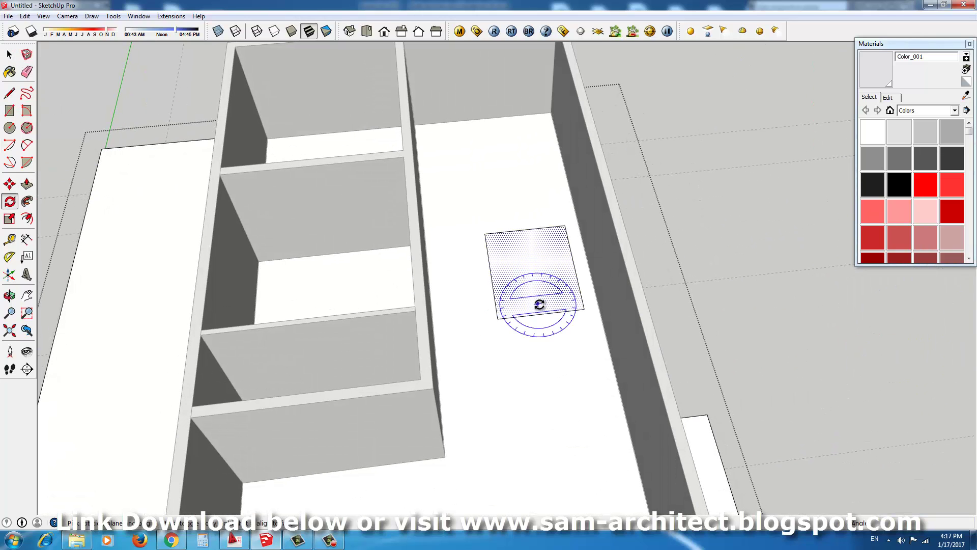
Orbit and zoom to inspect the floor rectangle and the surrounding upper-storey walls
scroll(594, 270, down, 5)
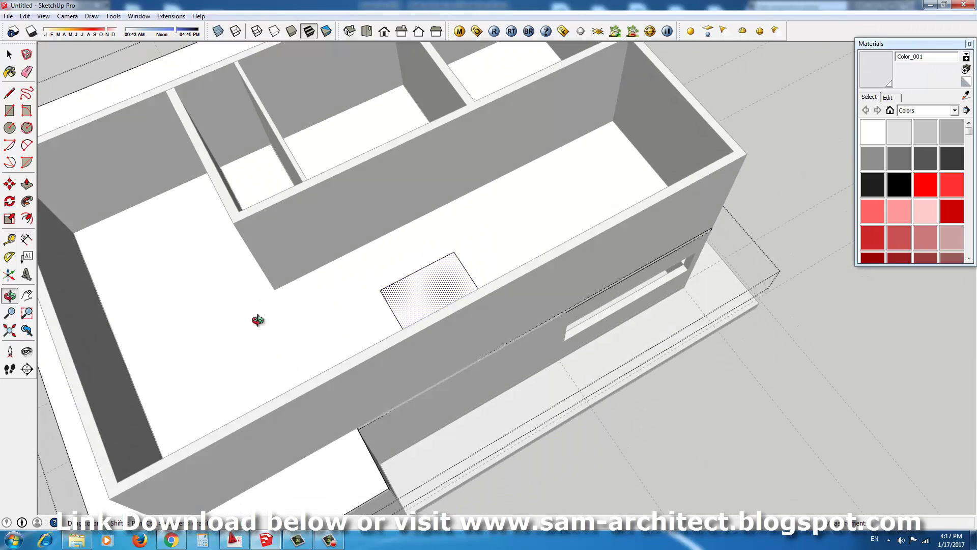
scroll(562, 355, up, 3)
scroll(611, 439, up, 3)
scroll(611, 439, down, 3)
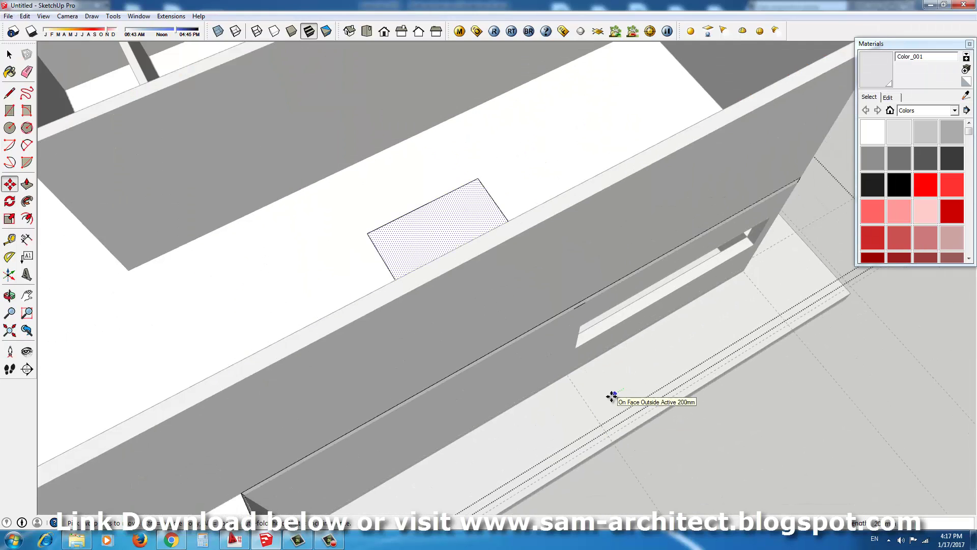
scroll(509, 319, up, 3)
mouse_move(509, 319)
middle_down()
mouse_move(496, 290)
mouse_move(640, 285)
middle_up()
scroll(741, 222, down, 5)
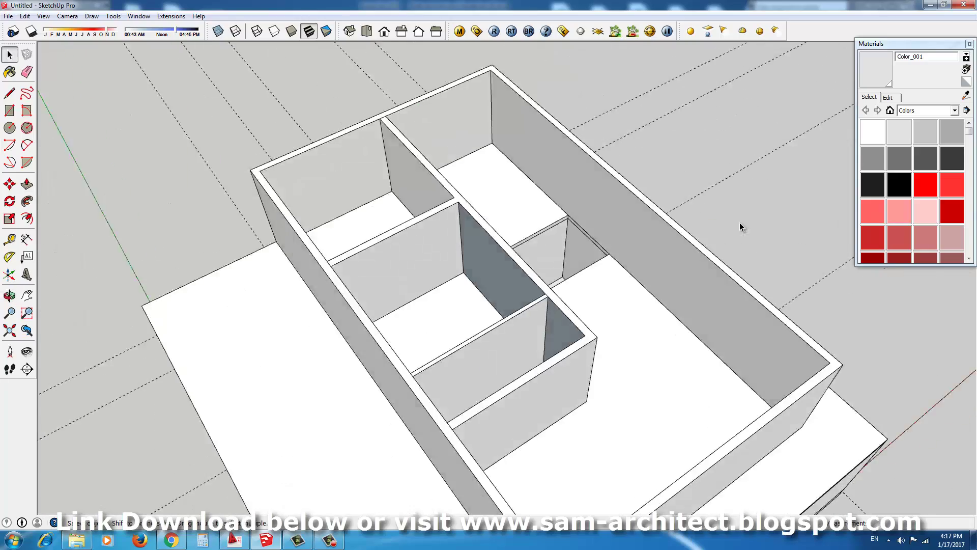
middle_drag(741, 222, 430, 343)
scroll(669, 297, up, 3)
Trace a line from the rectangle's corner on the upper floor
key(l)
scroll(669, 297, up, 3)
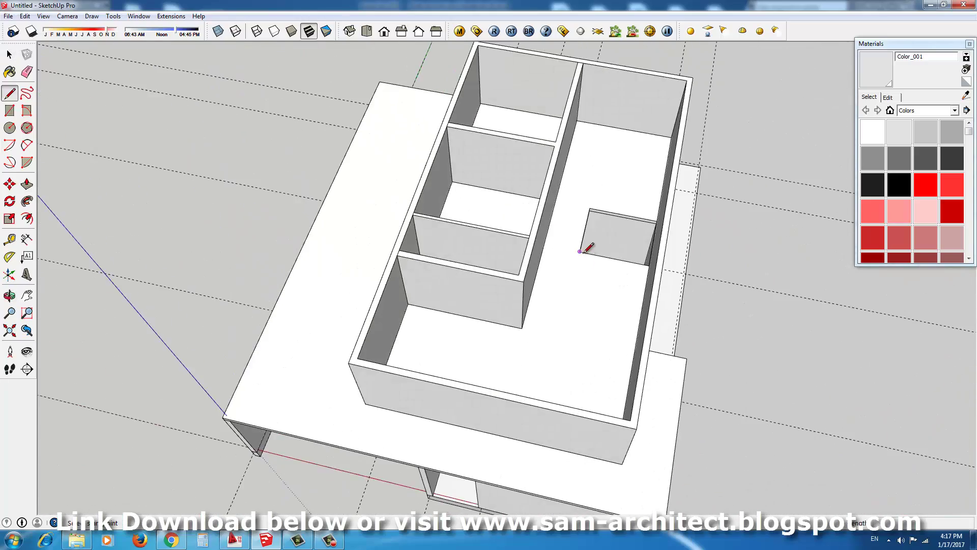
scroll(589, 244, up, 2)
click(574, 273)
scroll(540, 448, up, 3)
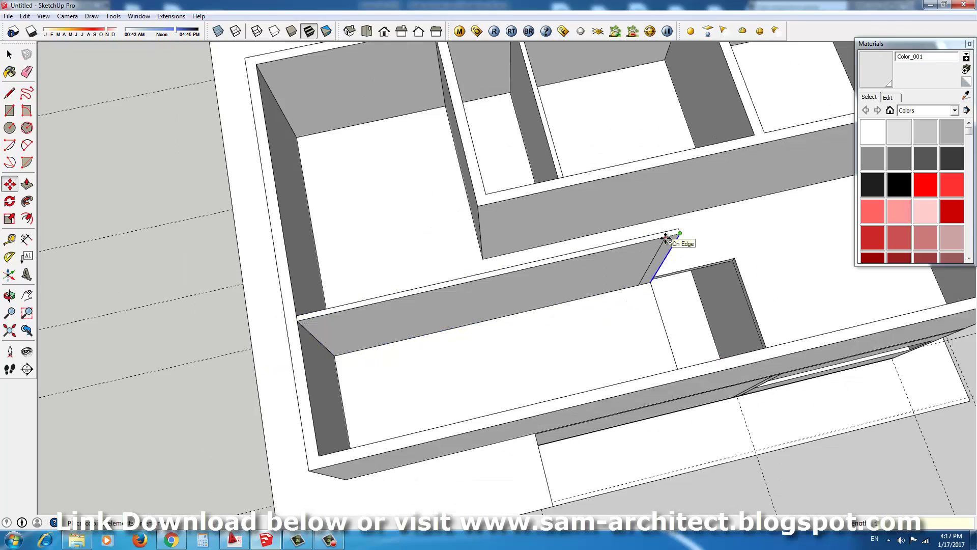
Select the new partition wall's top face and open its context menu
key(space)
scroll(670, 247, down, 2)
scroll(537, 436, down, 3)
scroll(580, 349, down, 3)
click(552, 316)
right_click(552, 315)
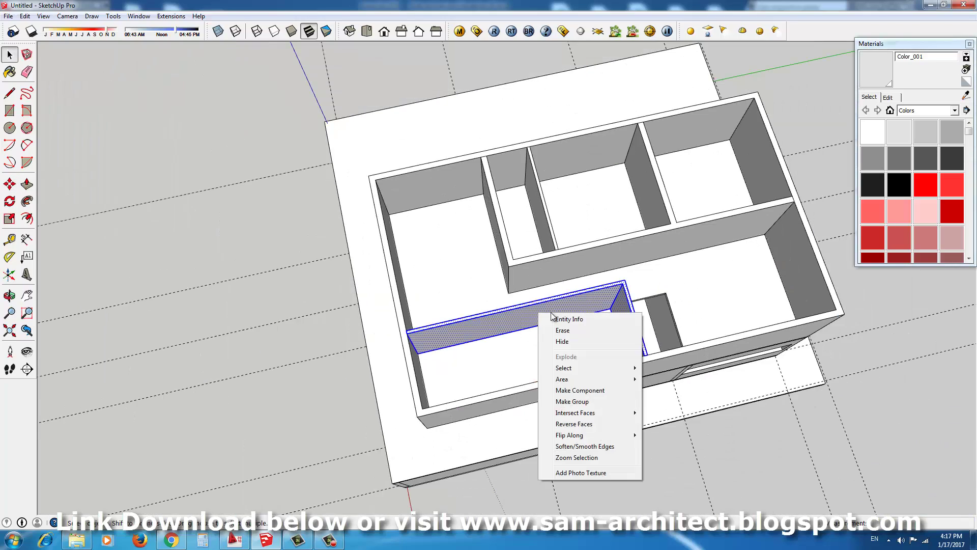
middle_drag(552, 316, 573, 340)
Measure from the wall's left edge, then enter the upper storey group for editing
key(t)
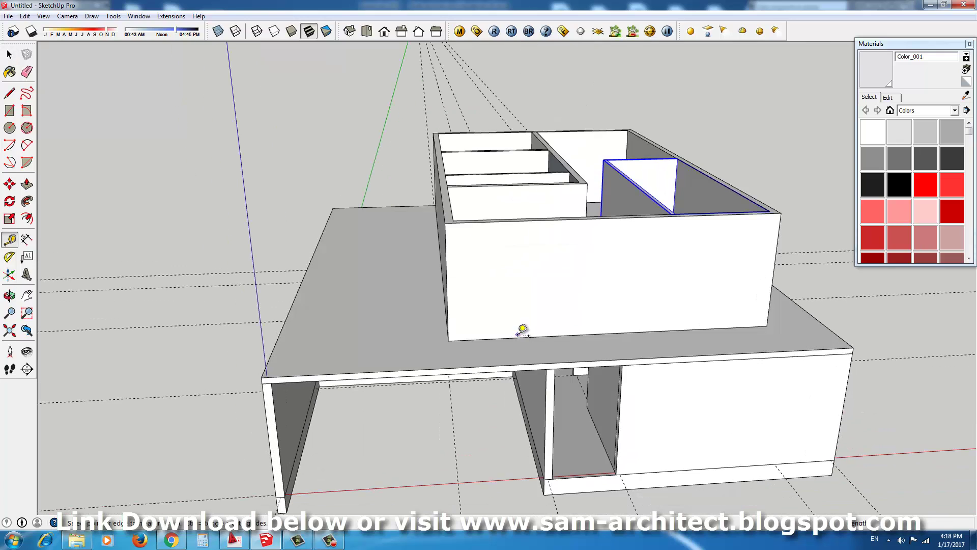
middle_drag(522, 275, 519, 382)
click(416, 389)
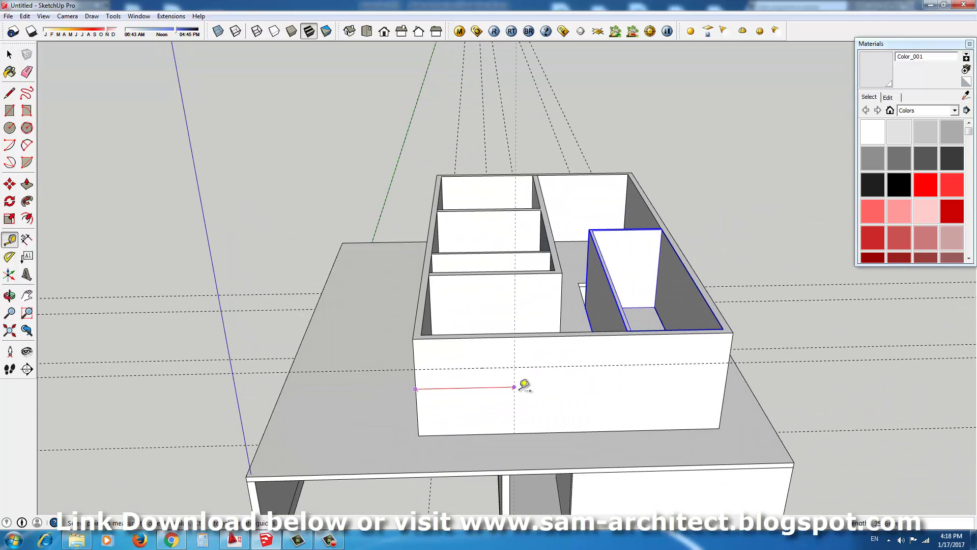
key(space)
double_click(548, 405)
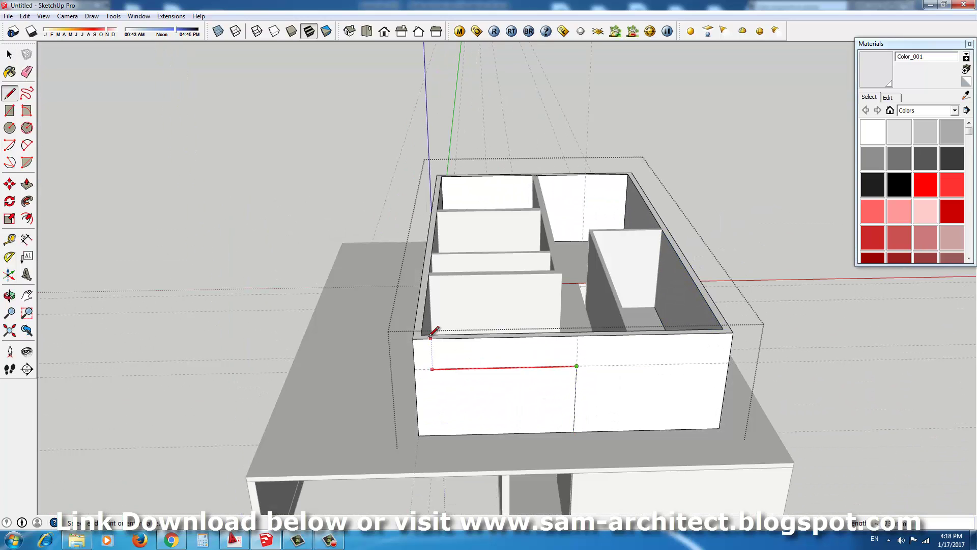
Recess a window face into the upper storey's front wall
mouse_move(516, 427)
middle_down()
mouse_move(731, 428)
mouse_move(603, 408)
middle_up()
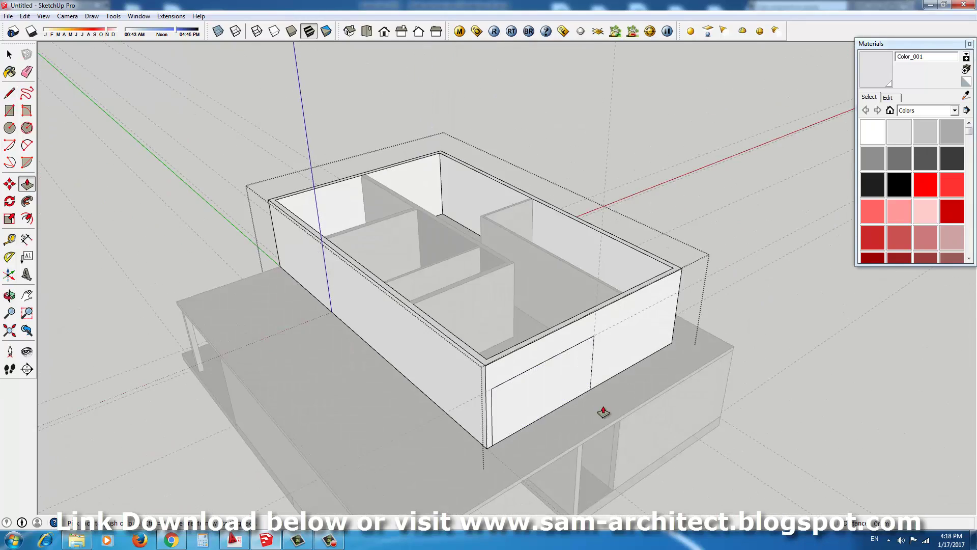
key(space)
scroll(396, 412, up, 3)
scroll(324, 404, up, 3)
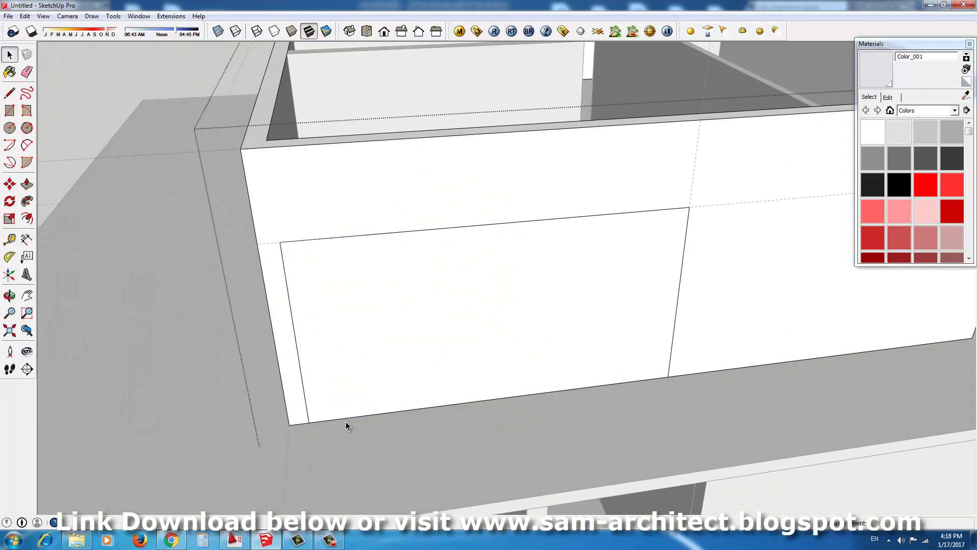
click(312, 415)
click(406, 382)
key(p)
click(415, 331)
key(space)
scroll(415, 332, down, 5)
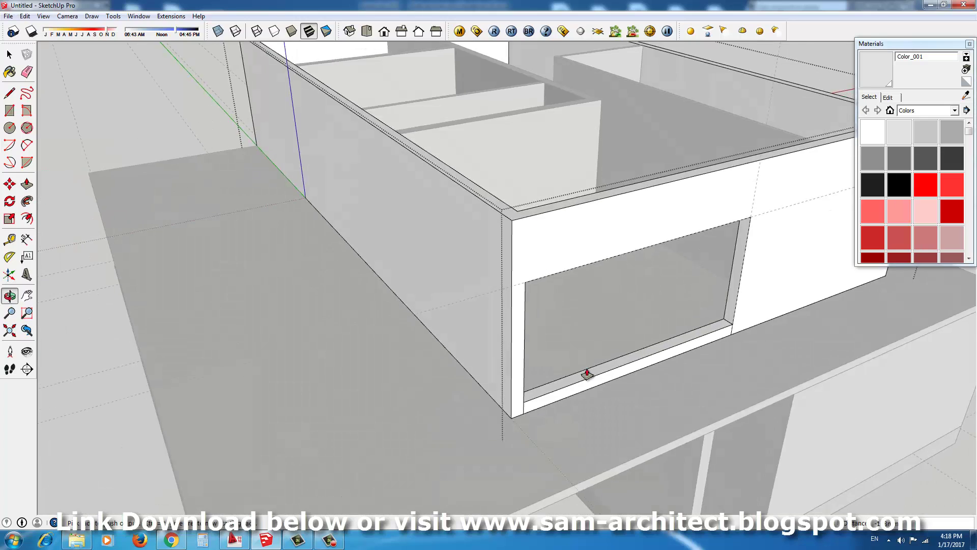
middle_drag(585, 371, 449, 414)
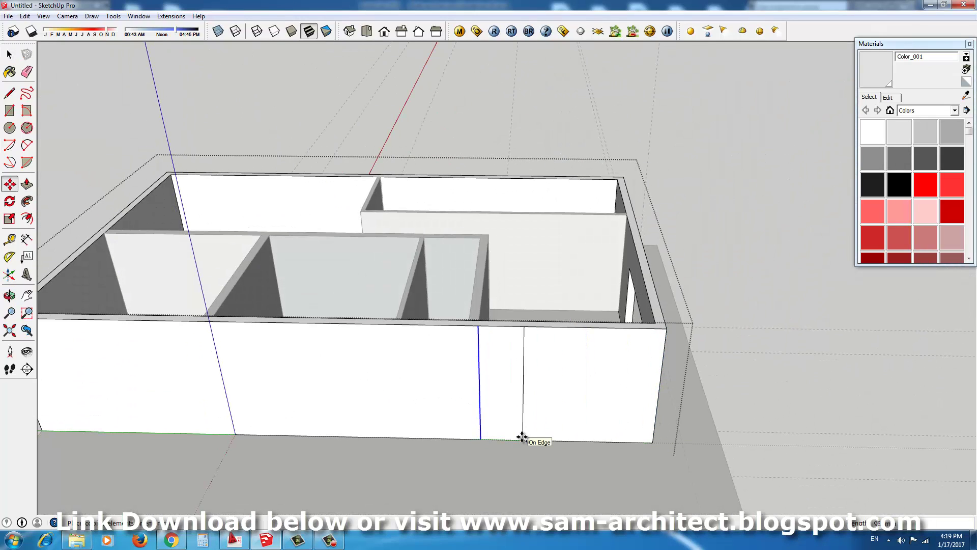
Copy the door face to the right along the front wall
key(l)
mouse_move(526, 436)
middle_down()
mouse_move(498, 395)
mouse_move(525, 373)
middle_up()
key(m)
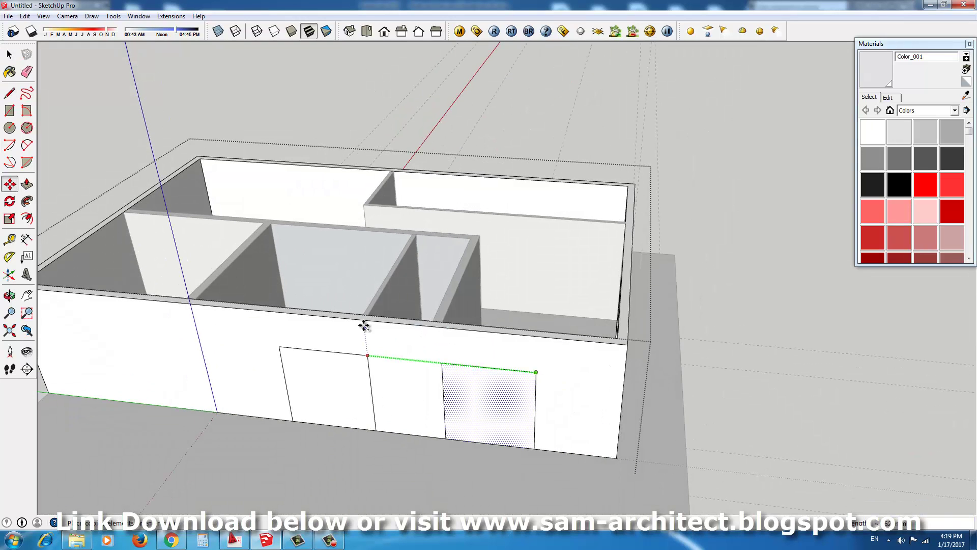
click(364, 326)
middle_drag(364, 326, 574, 366)
scroll(545, 358, up, 3)
scroll(519, 360, down, 4)
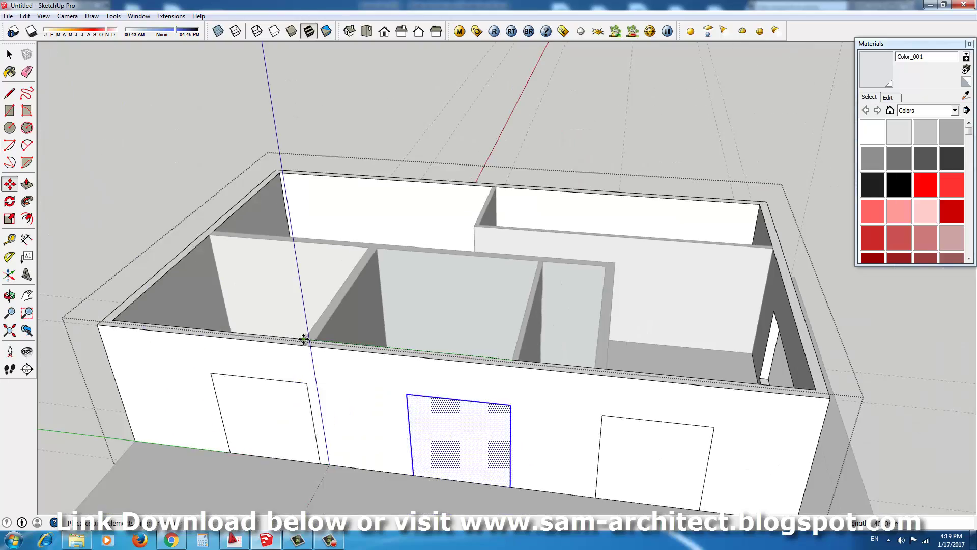
Punch the middle and right door openings through the front wall
key(p)
double_click(407, 408)
double_click(631, 377)
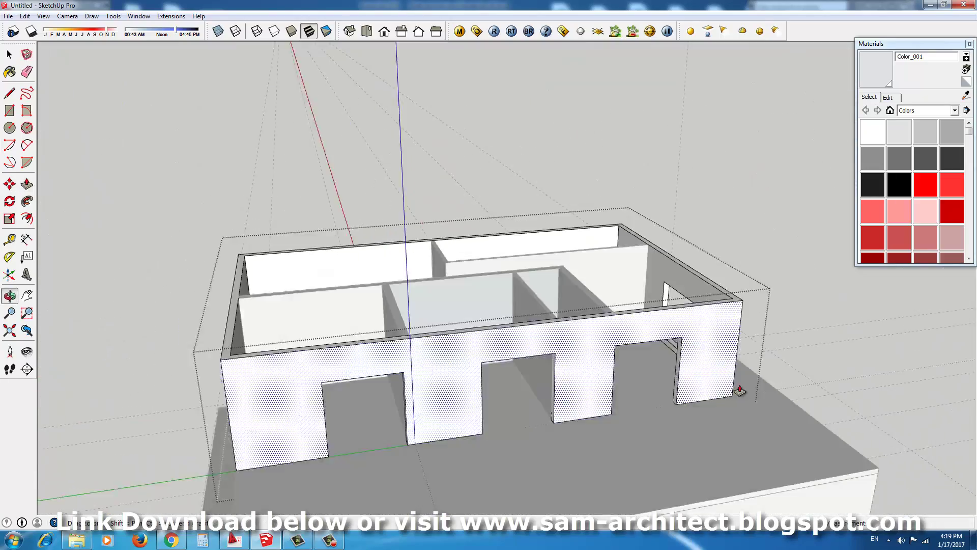
middle_drag(748, 392, 271, 379)
key(space)
middle_drag(337, 383, 469, 400)
Select the left door opening, then the right opening's left edge
key(l)
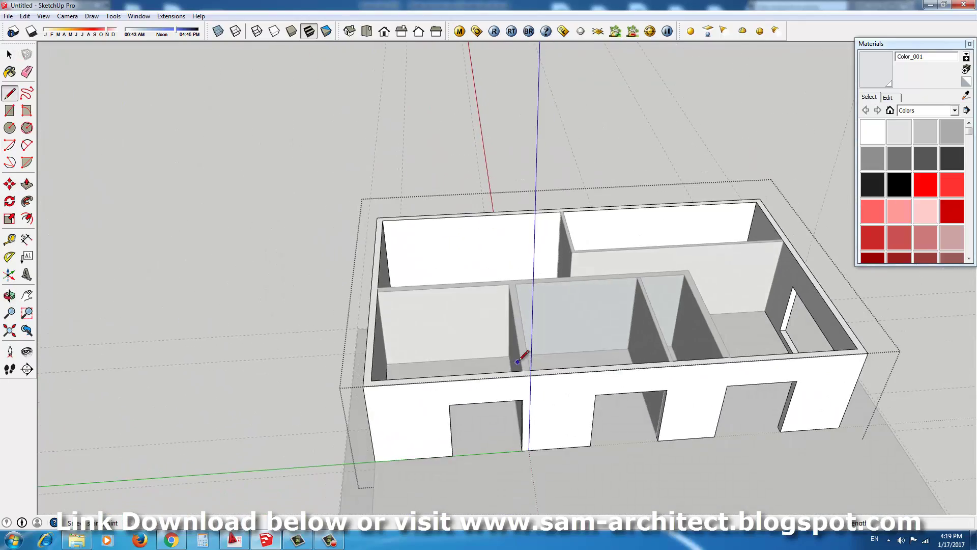
middle_drag(516, 324, 494, 433)
key(space)
click(493, 434)
key(space)
middle_drag(442, 286, 447, 365)
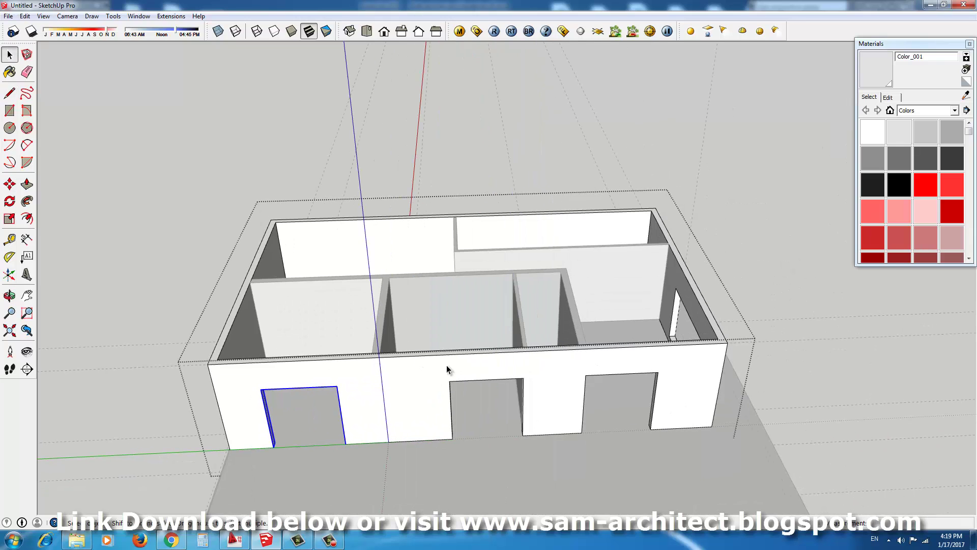
mouse_move(464, 310)
middle_down()
mouse_move(515, 395)
mouse_move(497, 426)
middle_up()
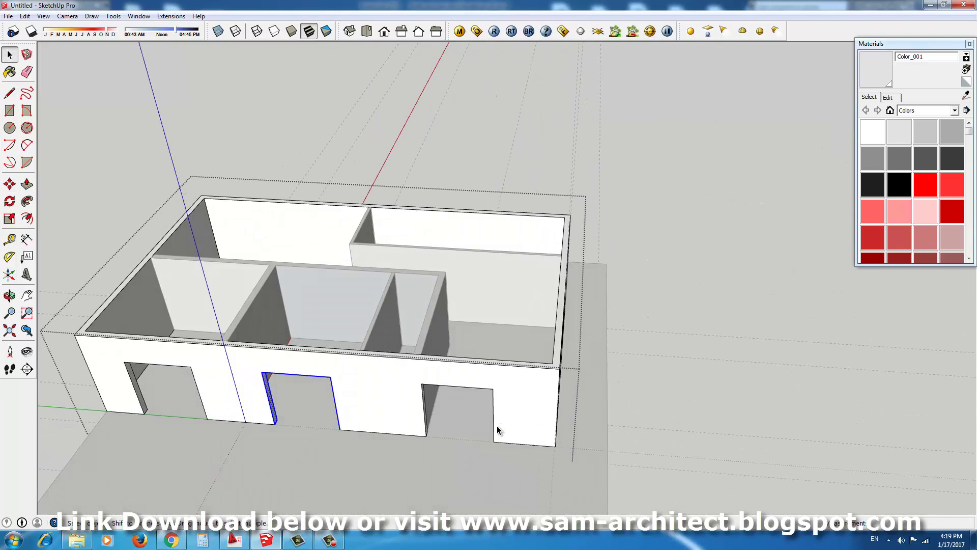
scroll(497, 426, up, 3)
scroll(449, 393, up, 2)
mouse_move(450, 393)
middle_down()
mouse_move(460, 355)
mouse_move(483, 352)
middle_up()
click(511, 347)
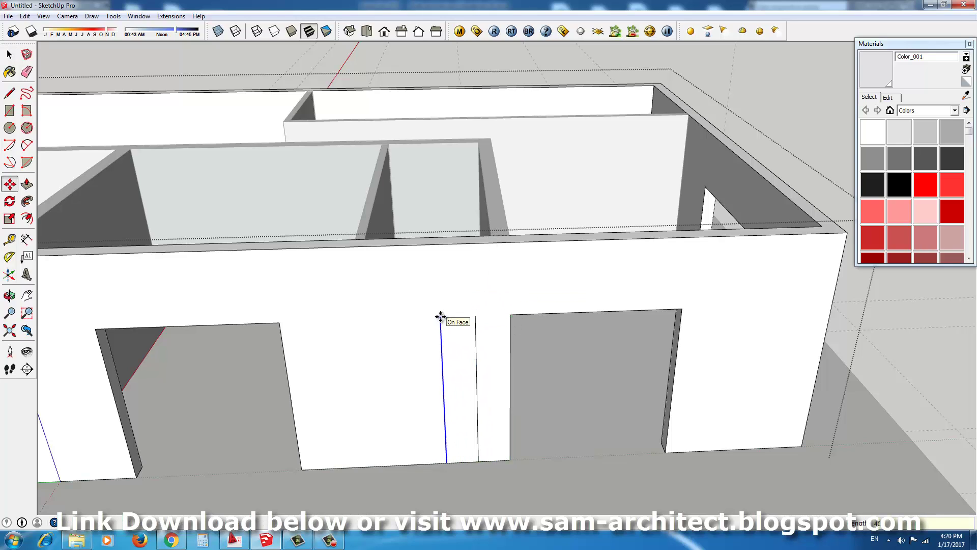
Push the narrow strip face into the front wall
key(p)
scroll(468, 463, down, 3)
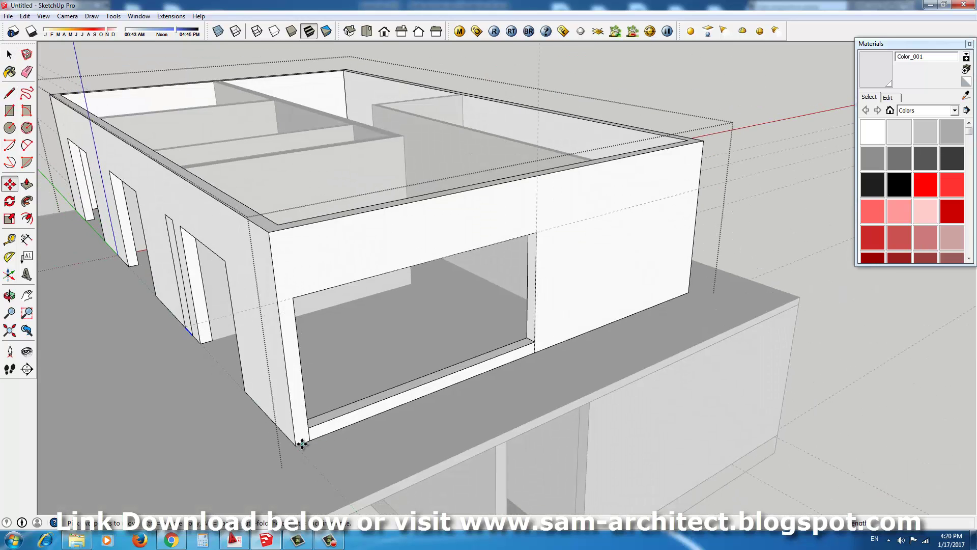
scroll(471, 377, up, 3)
click(470, 356)
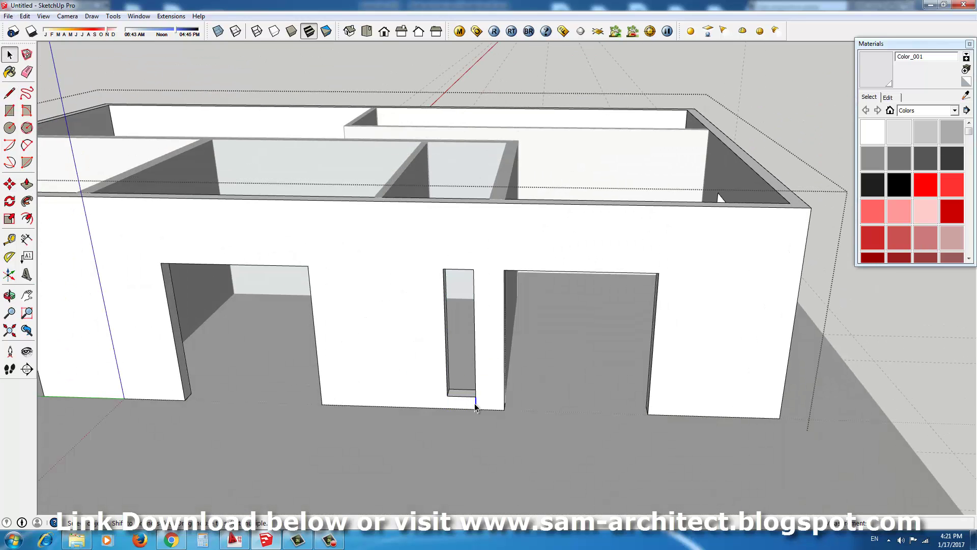
middle_drag(475, 404, 518, 422)
scroll(547, 411, down, 5)
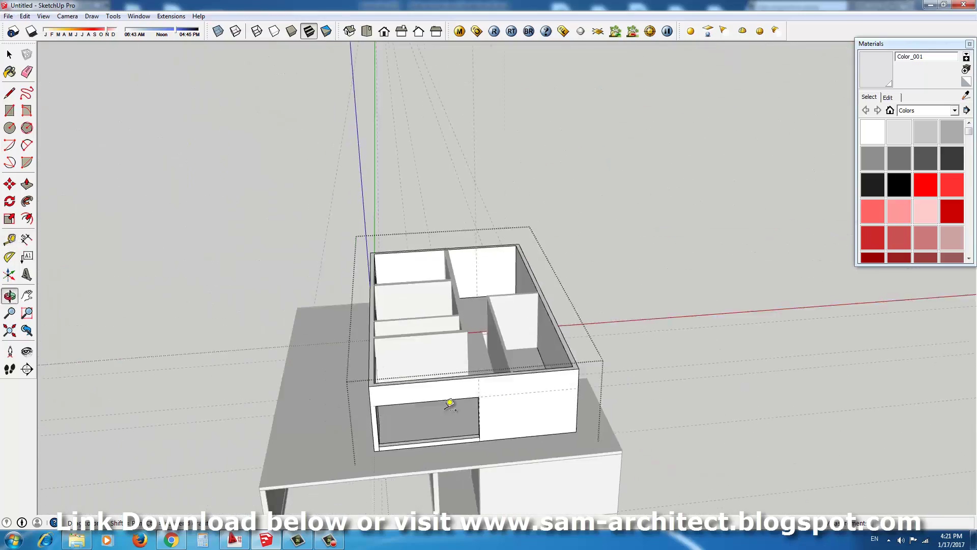
scroll(528, 379, up, 4)
mouse_move(448, 403)
middle_down()
mouse_move(528, 379)
mouse_move(589, 448)
middle_up()
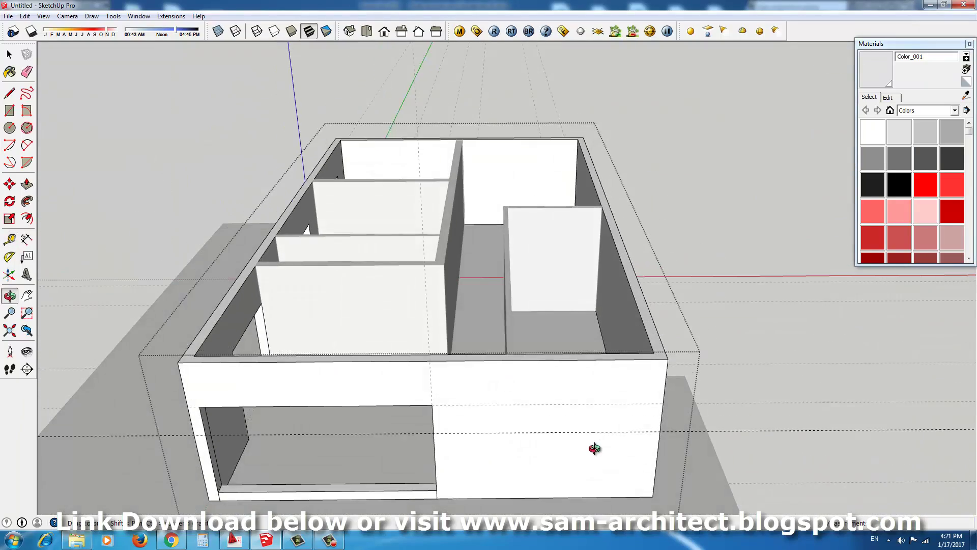
Cut a long horizontal window opening through the side wall
key(r)
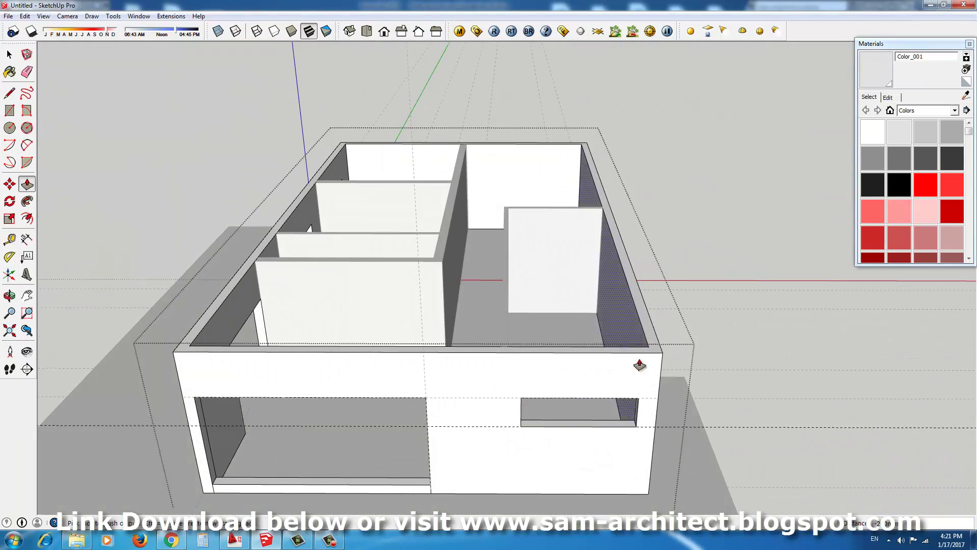
mouse_move(640, 365)
middle_down()
mouse_move(393, 323)
mouse_move(774, 375)
mouse_move(342, 367)
middle_up()
key(r)
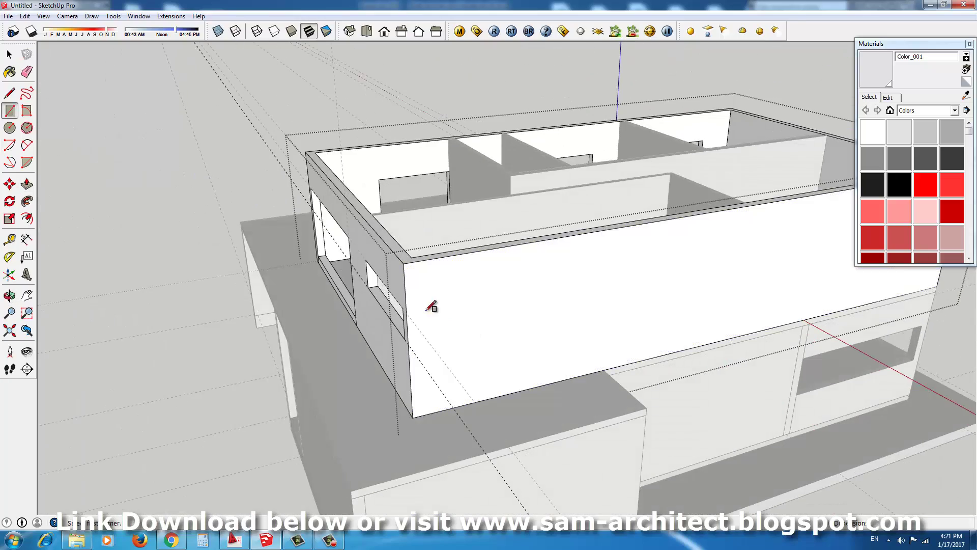
click(431, 306)
click(600, 312)
middle_drag(599, 312, 584, 320)
key(p)
drag(584, 320, 515, 358)
mouse_move(515, 357)
middle_down()
mouse_move(599, 203)
mouse_move(593, 157)
mouse_move(820, 406)
mouse_move(393, 334)
middle_up()
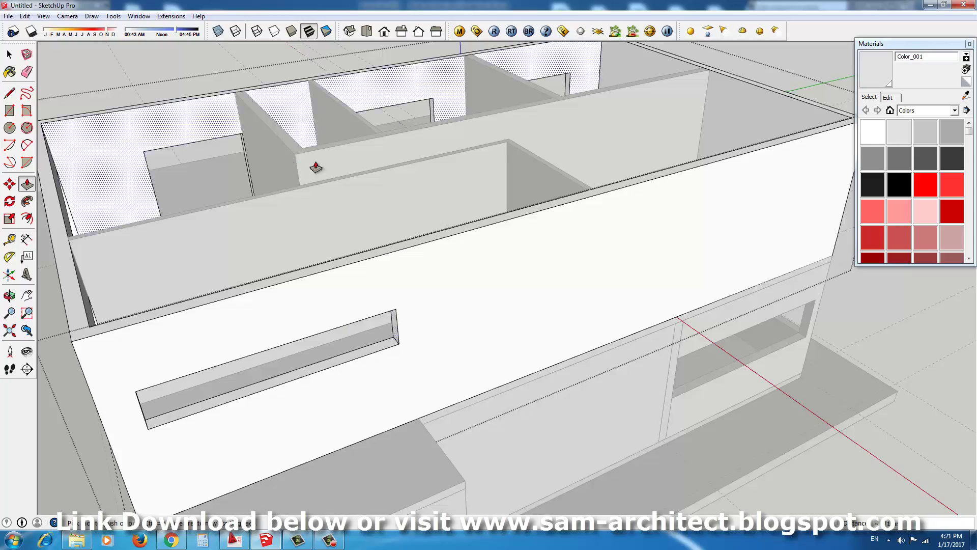
mouse_move(316, 167)
middle_down()
mouse_move(192, 299)
mouse_move(251, 277)
mouse_move(502, 396)
mouse_move(627, 354)
mouse_move(583, 342)
mouse_move(594, 267)
mouse_move(635, 408)
mouse_move(651, 254)
mouse_move(665, 338)
mouse_move(529, 270)
mouse_move(690, 247)
mouse_move(548, 367)
middle_up()
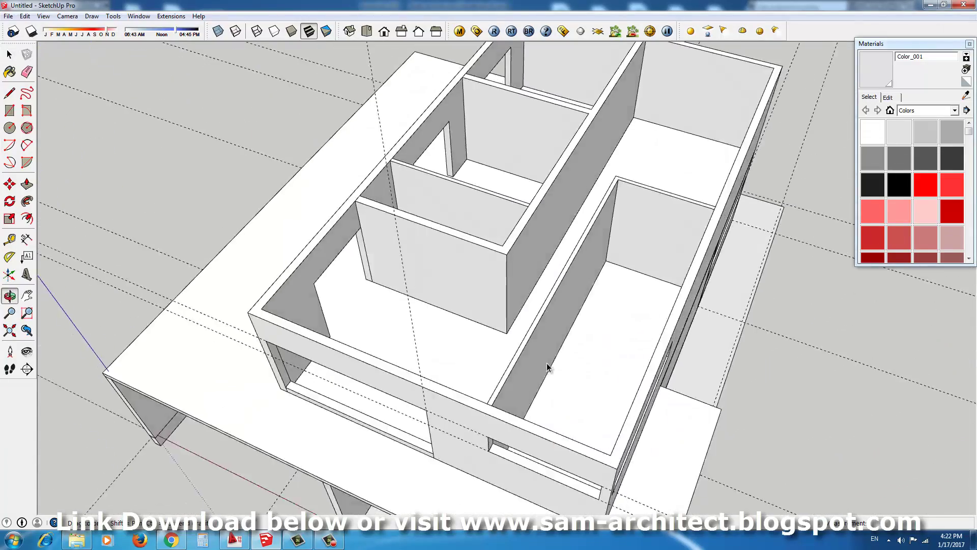
Select an interior wall group on the upper floor
scroll(547, 366, up, 3)
middle_drag(556, 316, 447, 334)
key(space)
scroll(447, 334, up, 2)
click(377, 402)
key(m)
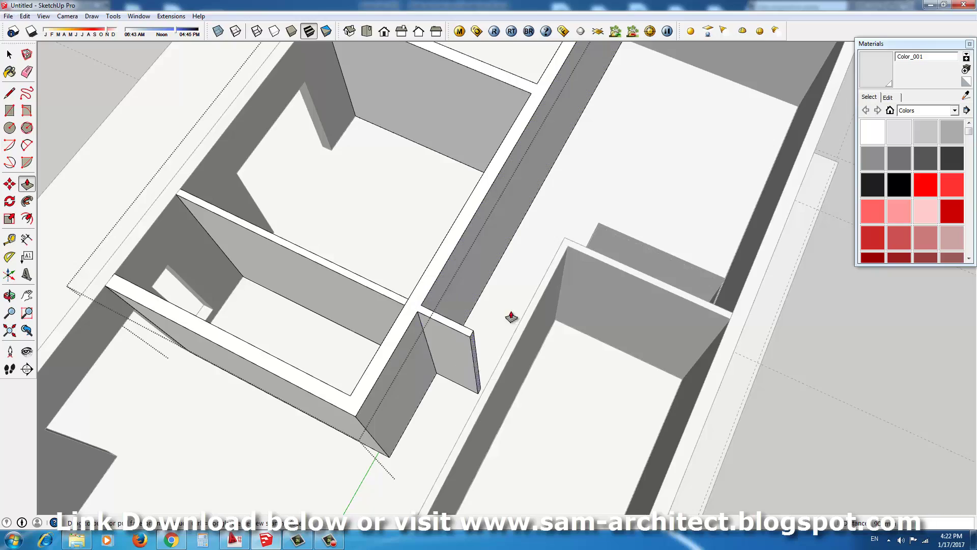
Push the interior wall's end face out with a 200mm offset
mouse_move(511, 318)
middle_down()
mouse_move(430, 343)
mouse_move(626, 336)
mouse_move(624, 299)
mouse_move(731, 283)
mouse_move(550, 473)
mouse_move(345, 386)
mouse_move(430, 332)
mouse_move(540, 382)
mouse_move(529, 365)
mouse_move(515, 432)
middle_up()
key(space)
key(p)
click(730, 283)
key(t)
key(space)
Window-select the thin partition wall and move it along the green axis
drag(442, 160, 516, 429)
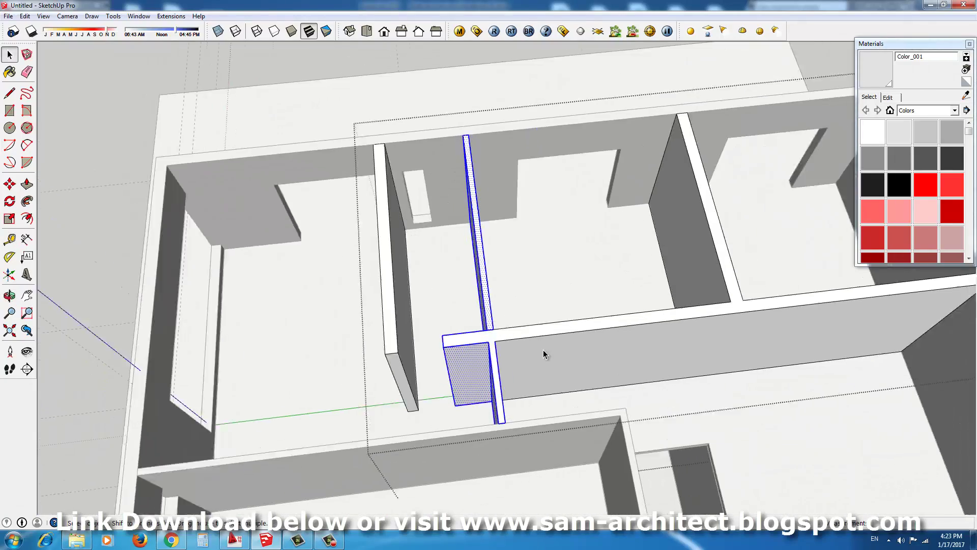
scroll(533, 340, up, 3)
key(m)
scroll(533, 340, down, 3)
mouse_move(414, 251)
middle_down()
mouse_move(731, 280)
mouse_move(562, 279)
mouse_move(469, 392)
mouse_move(777, 266)
mouse_move(626, 221)
mouse_move(513, 159)
mouse_move(733, 153)
mouse_move(530, 349)
middle_up()
key(b)
key(space)
double_click(530, 377)
Orbit around the building and corner column to reach the first-floor slab edge
key(l)
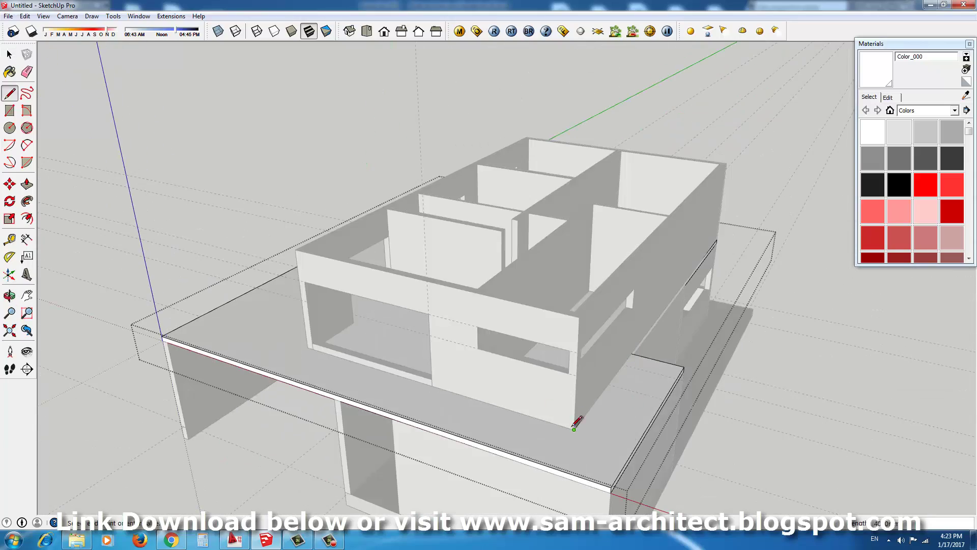
mouse_move(575, 423)
middle_down()
mouse_move(456, 406)
mouse_move(631, 422)
middle_up()
mouse_move(458, 317)
middle_down()
mouse_move(650, 335)
mouse_move(558, 393)
middle_up()
key(p)
middle_drag(793, 203, 445, 255)
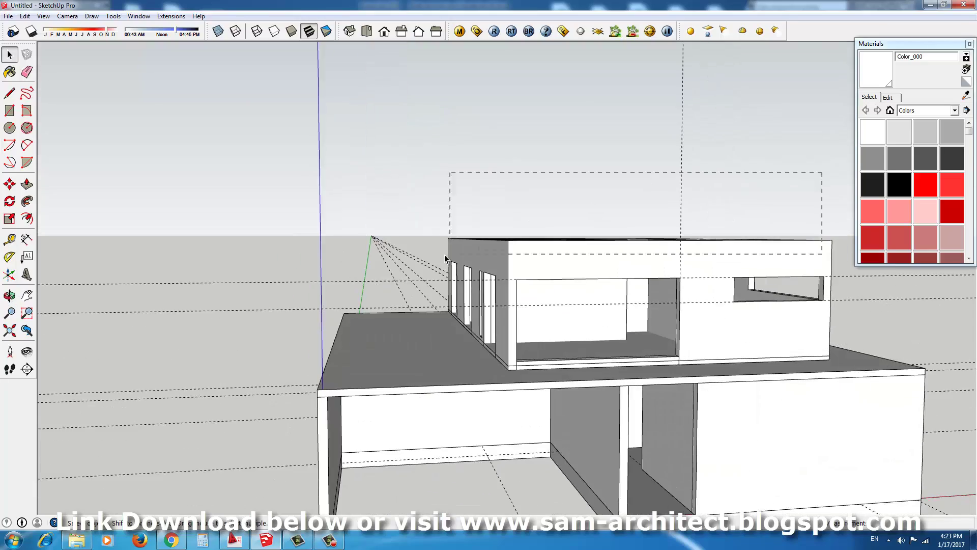
scroll(444, 254, up, 5)
scroll(701, 213, down, 5)
mouse_move(701, 213)
middle_down()
mouse_move(473, 264)
mouse_move(632, 319)
mouse_move(662, 306)
mouse_move(596, 299)
middle_up()
scroll(288, 456, up, 5)
middle_drag(289, 456, 500, 484)
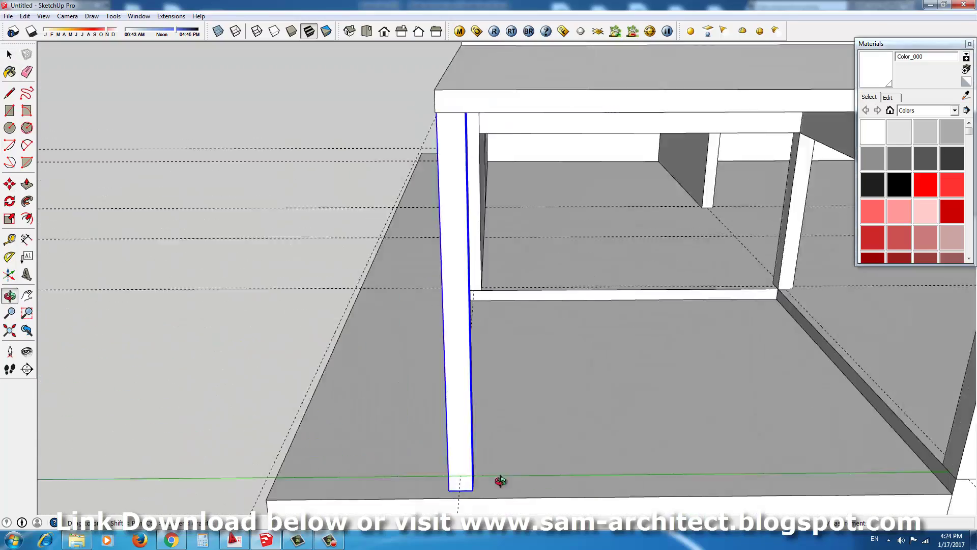
scroll(632, 194, down, 3)
scroll(630, 312, down, 3)
scroll(705, 359, down, 3)
mouse_move(705, 359)
middle_down()
mouse_move(524, 338)
mouse_move(647, 305)
middle_up()
Draw a line along the slab edge to form a narrow strip and Push/Pull it
key(space)
scroll(556, 318, up, 3)
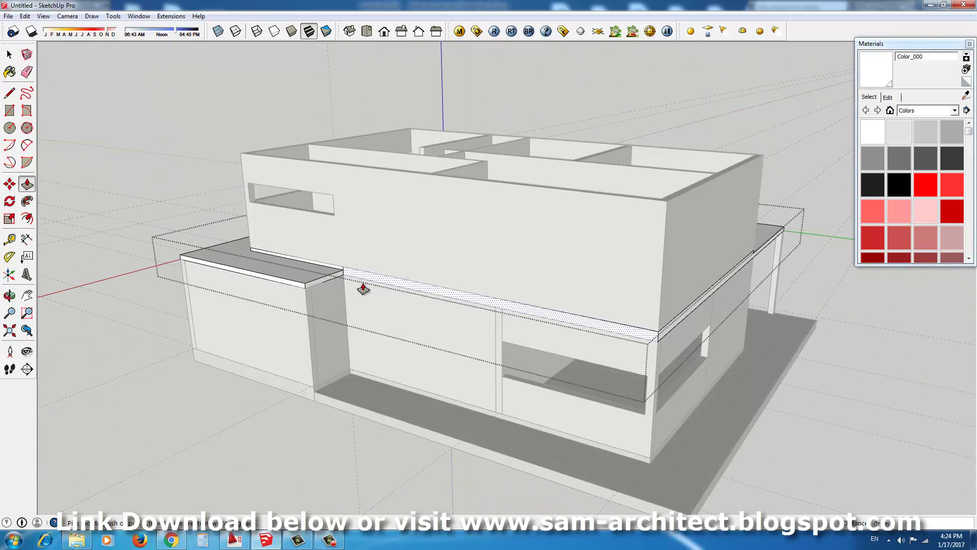
scroll(363, 288, up, 2)
key(l)
click(839, 374)
scroll(840, 374, down, 3)
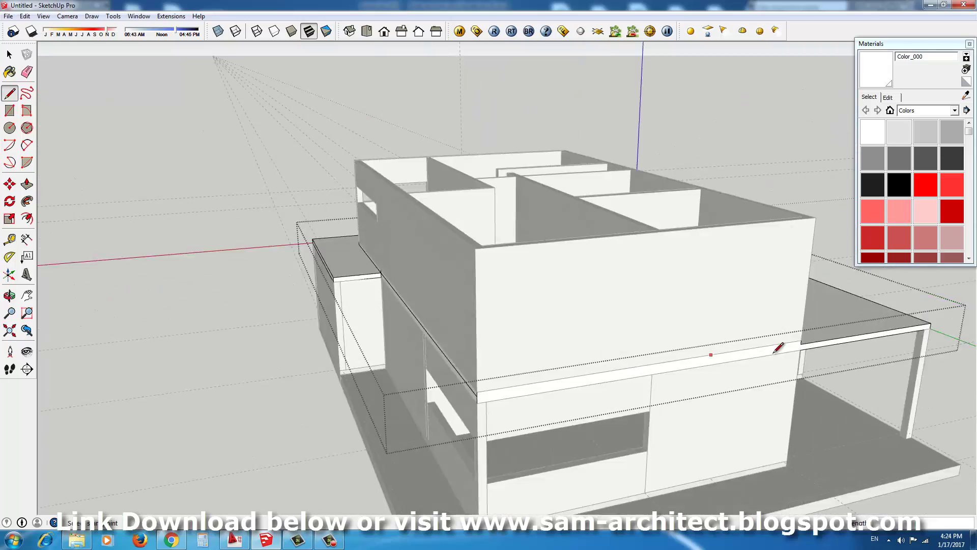
middle_drag(488, 275, 290, 414)
scroll(290, 414, up, 3)
key(p)
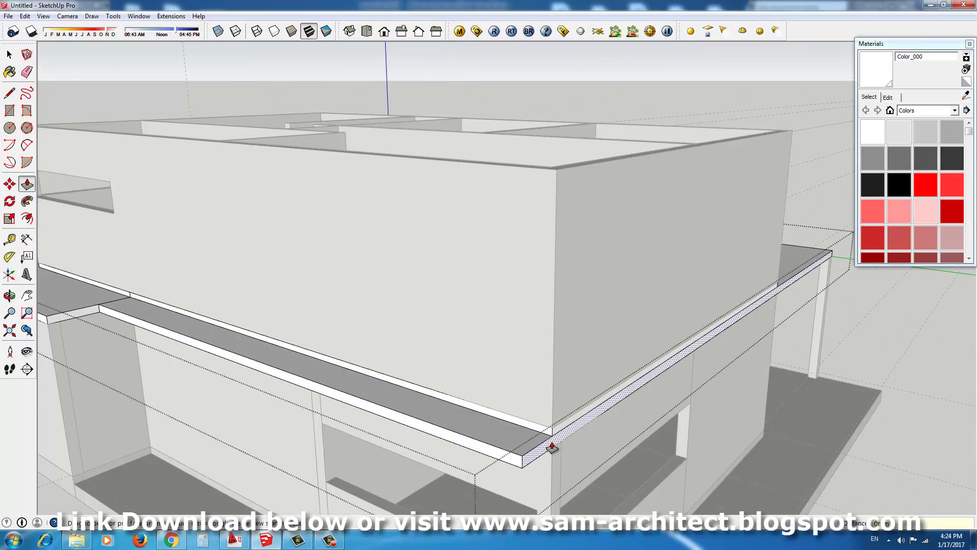
scroll(552, 447, down, 5)
mouse_move(530, 406)
middle_down()
mouse_move(532, 415)
mouse_move(633, 408)
mouse_move(616, 348)
mouse_move(469, 353)
mouse_move(387, 334)
mouse_move(659, 329)
mouse_move(627, 304)
mouse_move(602, 342)
mouse_move(517, 388)
mouse_move(554, 403)
middle_up()
key(space)
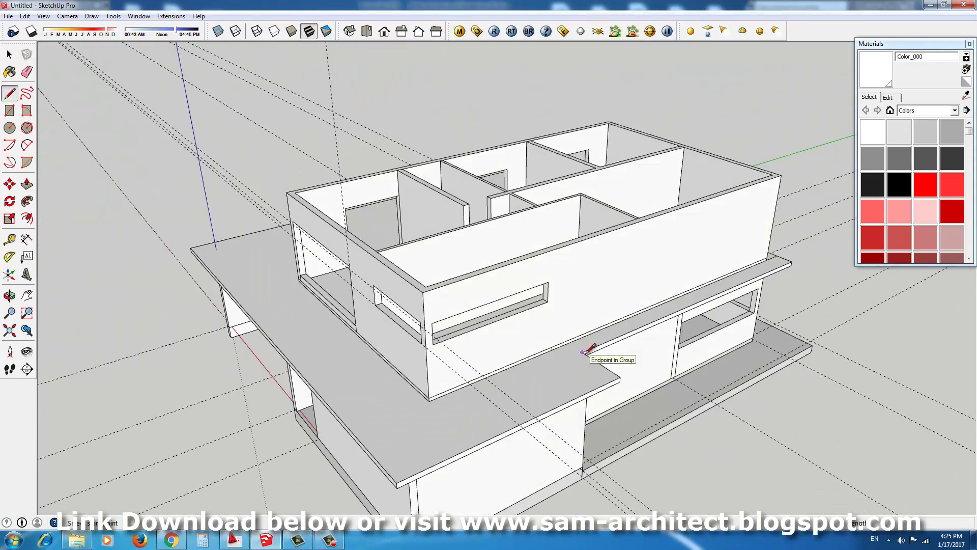
Draw a thin offset outline just inside the first-floor terrace slab edge
middle_drag(622, 368, 639, 390)
middle_drag(247, 224, 344, 361)
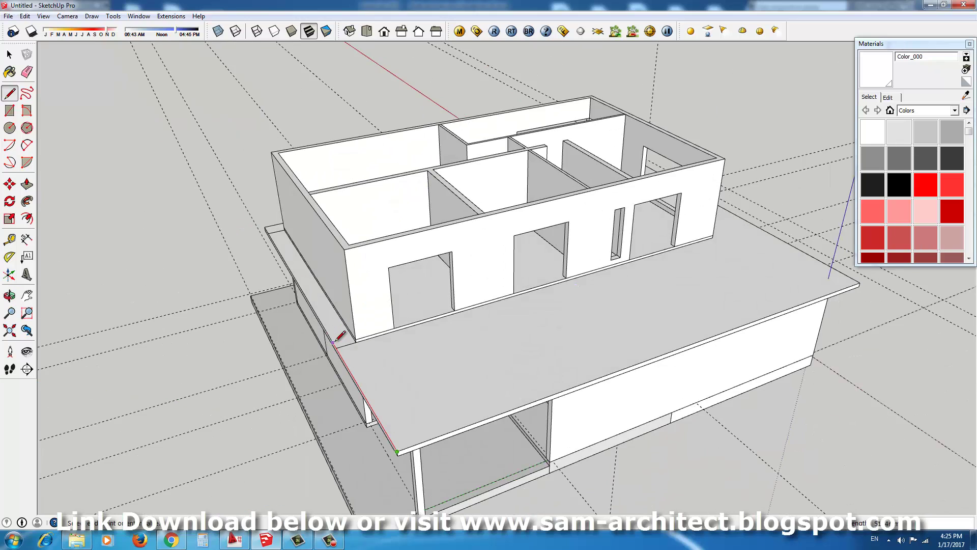
key(space)
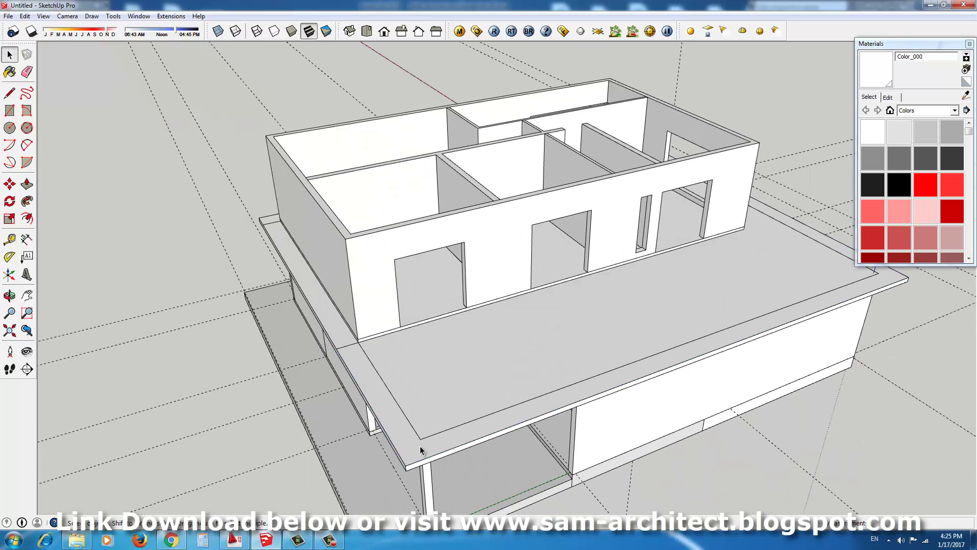
scroll(407, 414, up, 2)
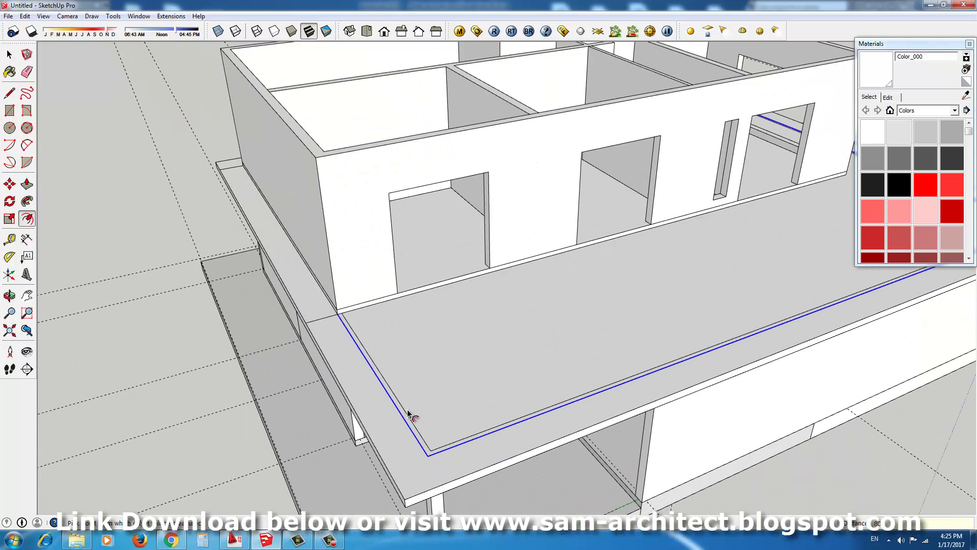
scroll(417, 424, down, 3)
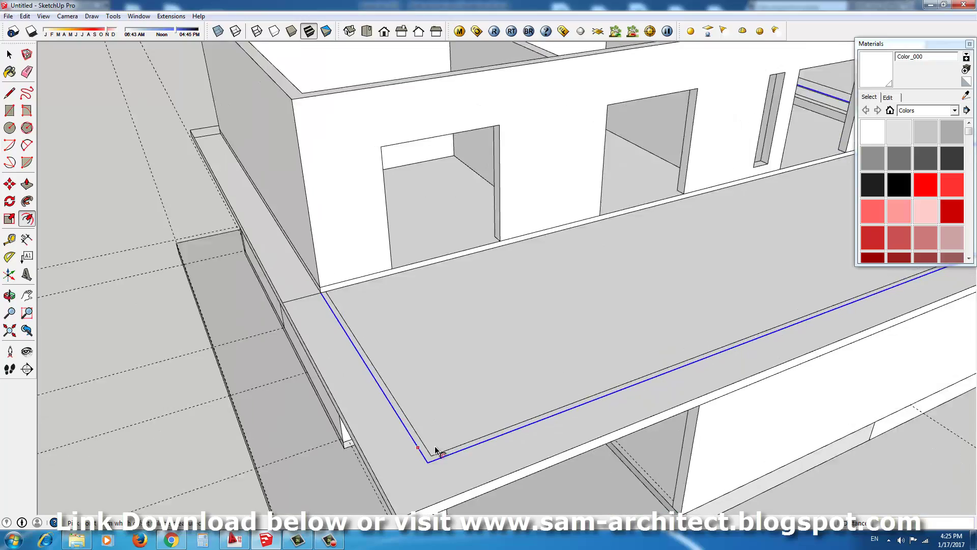
scroll(319, 406, down, 2)
mouse_move(318, 406)
middle_down()
mouse_move(608, 395)
mouse_move(469, 415)
middle_up()
scroll(469, 416, up, 3)
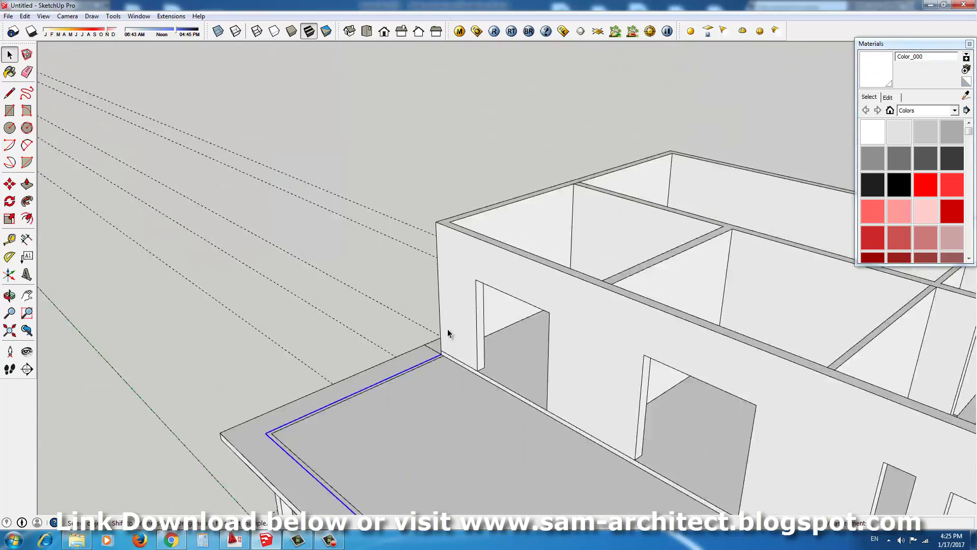
key(l)
scroll(436, 378, down, 4)
middle_drag(585, 387, 498, 416)
scroll(498, 416, up, 3)
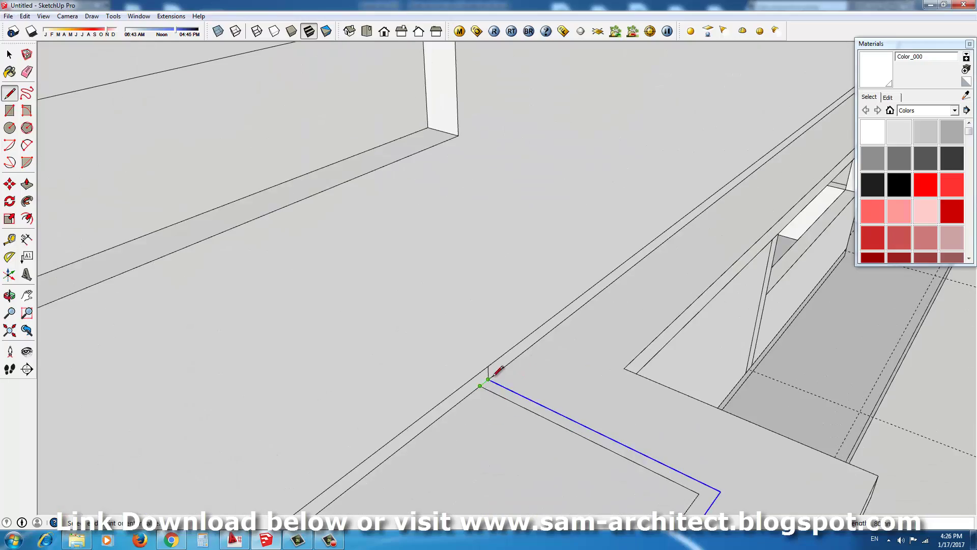
scroll(496, 371, down, 4)
middle_drag(563, 397, 567, 475)
Push/Pull the outline into a strip and Move+Ctrl copy it upward as the top rail
key(p)
scroll(453, 363, up, 3)
scroll(453, 364, down, 3)
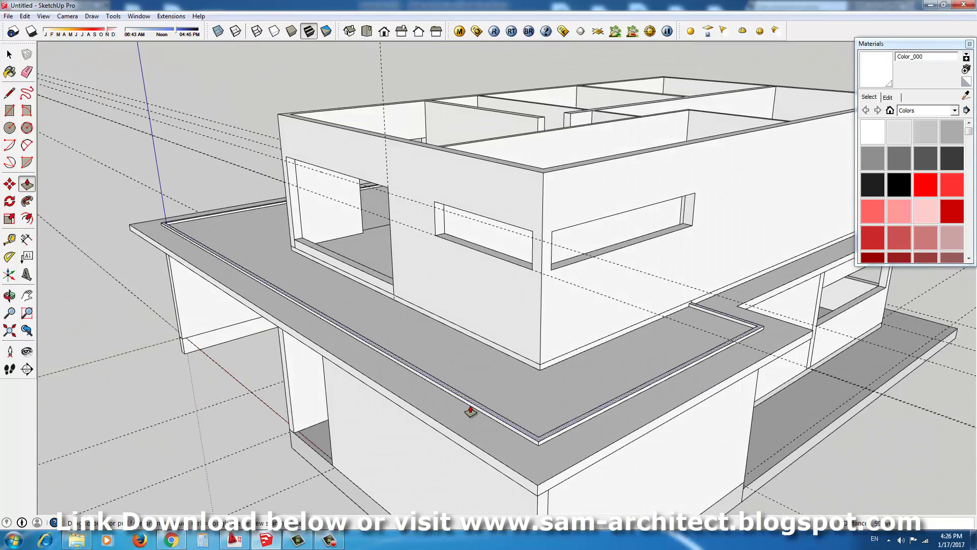
key(space)
scroll(468, 407, up, 2)
key(Escape)
key(m)
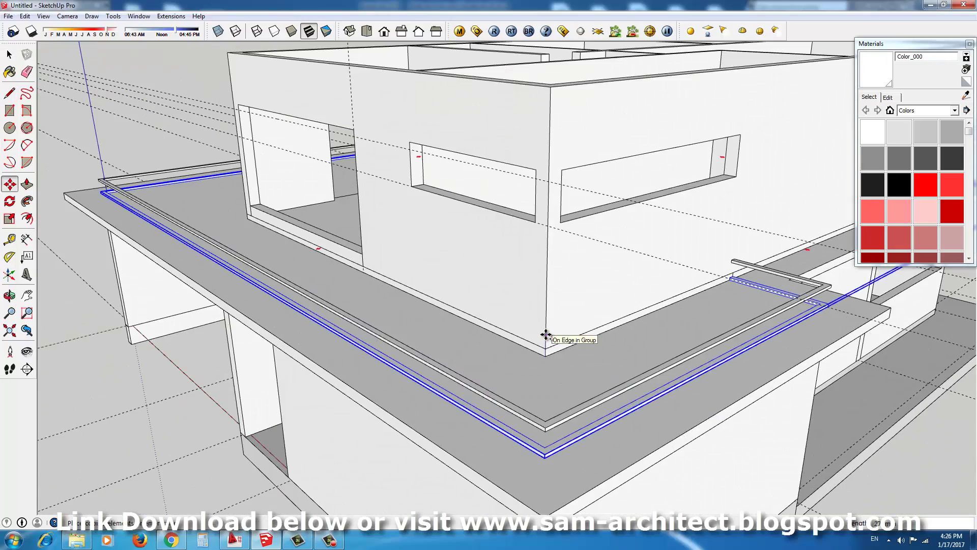
mouse_move(545, 335)
middle_down()
mouse_move(647, 286)
mouse_move(505, 394)
mouse_move(212, 295)
mouse_move(815, 257)
middle_up()
scroll(461, 392, up, 3)
scroll(458, 401, up, 2)
Draw a square rectangle beneath the balcony's front edge as the column base
key(r)
scroll(554, 244, down, 5)
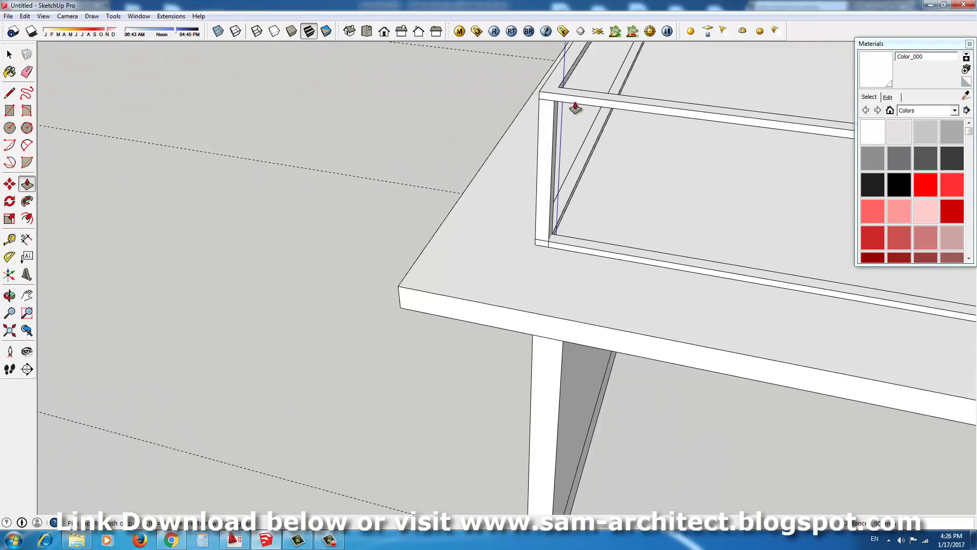
mouse_move(572, 105)
middle_down()
mouse_move(430, 266)
mouse_move(419, 306)
middle_up()
scroll(581, 294, up, 2)
middle_drag(582, 293, 453, 356)
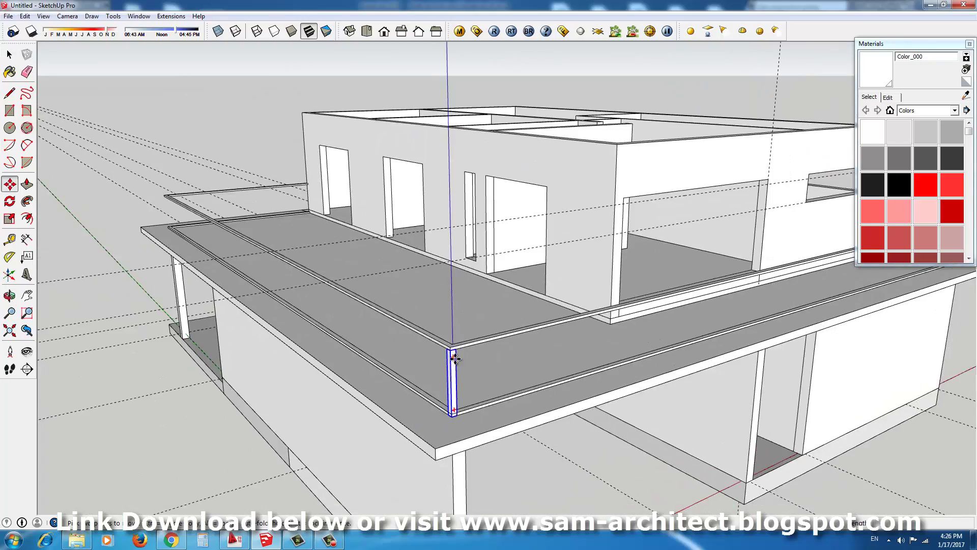
scroll(387, 336, up, 3)
scroll(415, 306, up, 2)
Copy railing posts at even spacing around the terrace under the top rail
key(m)
scroll(551, 245, down, 5)
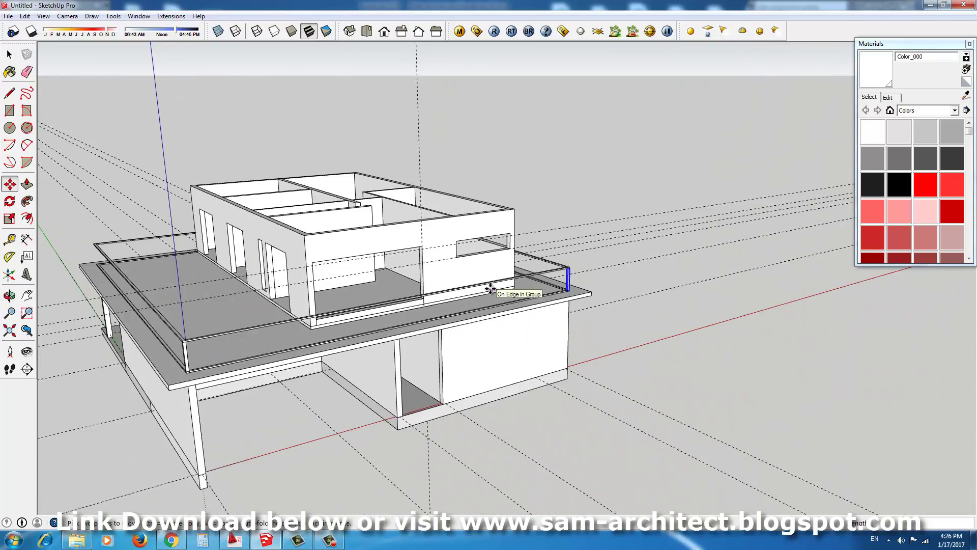
mouse_move(416, 355)
middle_down()
mouse_move(476, 342)
mouse_move(730, 376)
mouse_move(466, 361)
mouse_move(611, 387)
middle_up()
scroll(695, 371, up, 3)
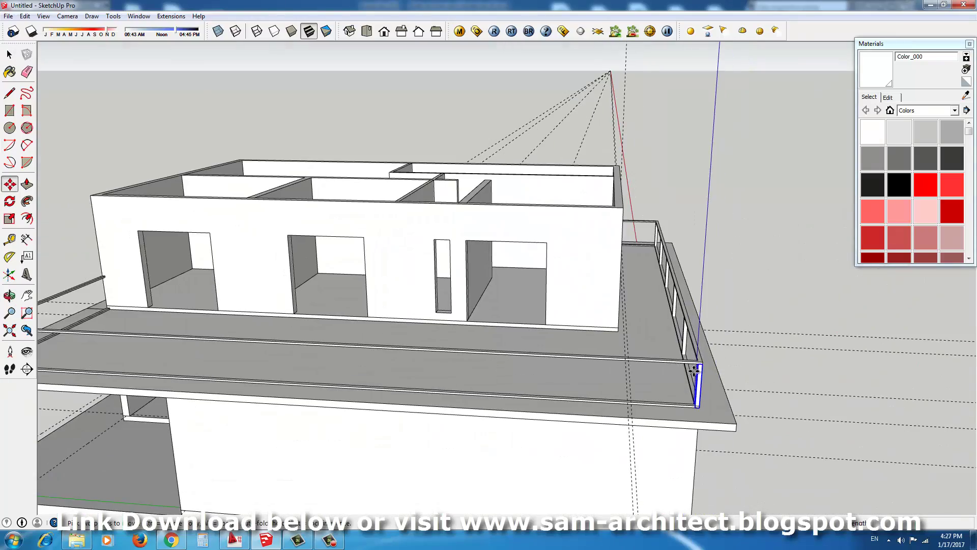
middle_drag(422, 352, 410, 348)
scroll(429, 376, down, 5)
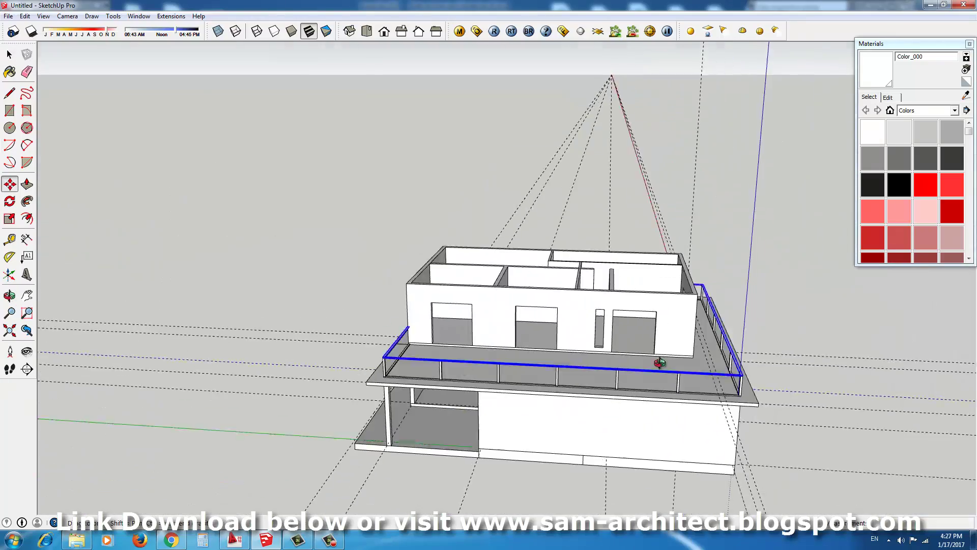
middle_drag(654, 364, 512, 381)
scroll(512, 382, up, 5)
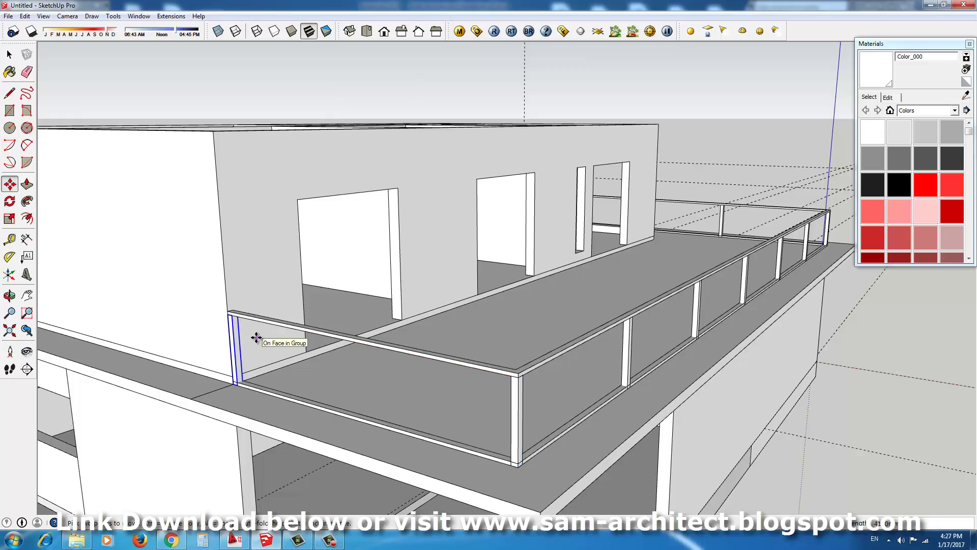
middle_drag(256, 337, 220, 313)
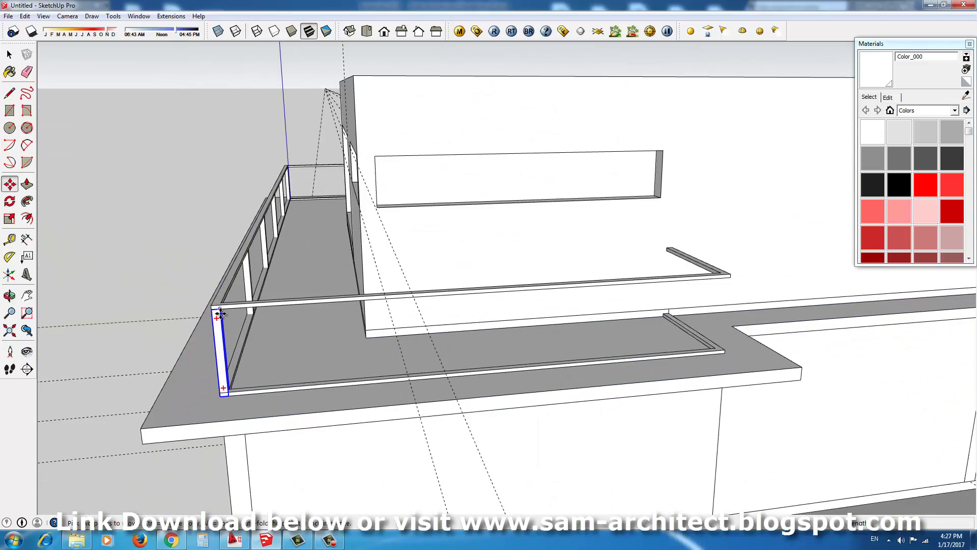
mouse_move(722, 280)
middle_down()
mouse_move(229, 331)
mouse_move(215, 298)
middle_up()
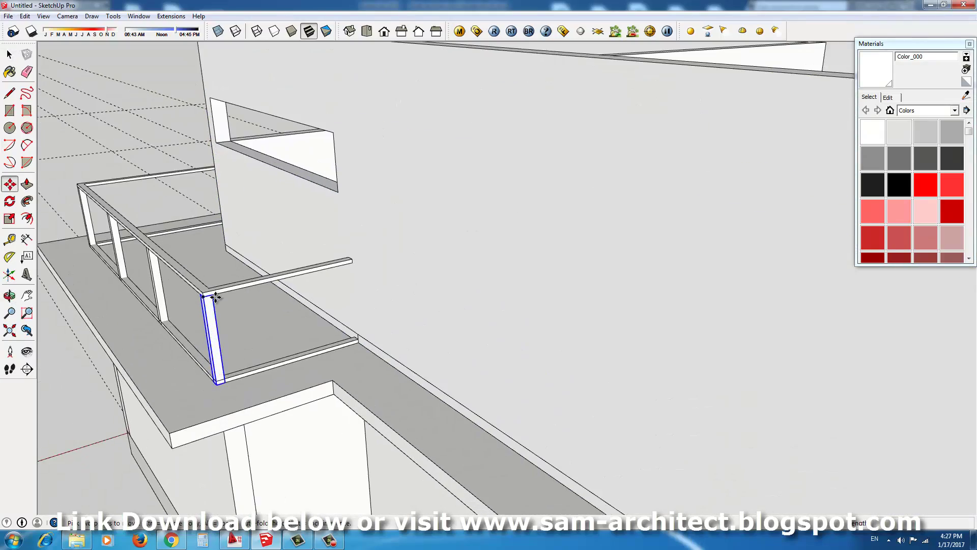
Raise the column up to the slab underside and select it
key(space)
middle_drag(357, 260, 370, 355)
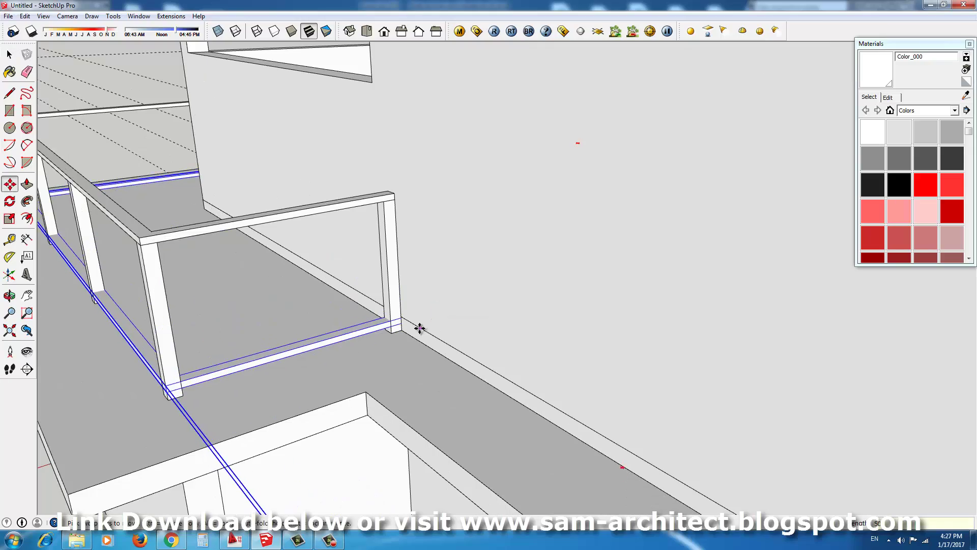
key(space)
scroll(422, 321, down, 10)
mouse_move(432, 308)
middle_down()
mouse_move(574, 224)
mouse_move(572, 398)
middle_up()
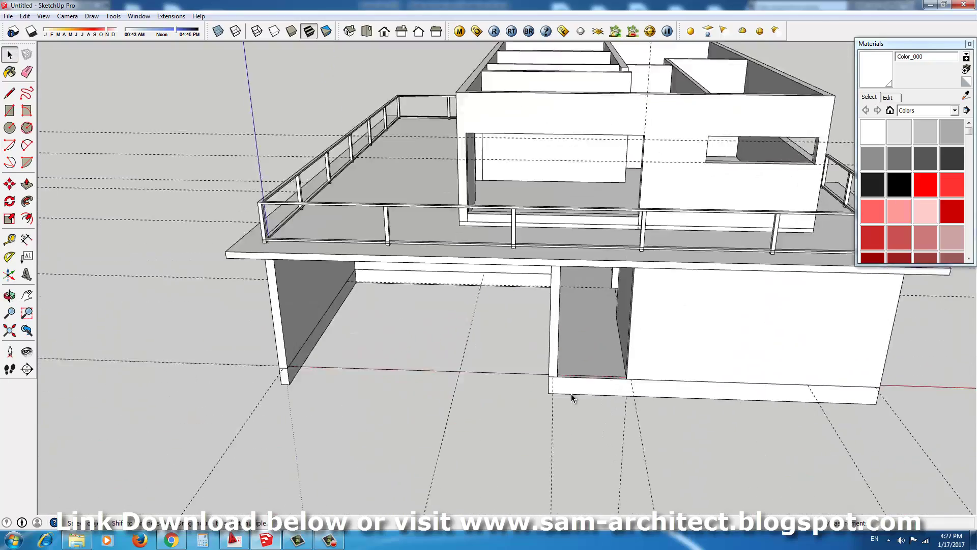
scroll(585, 262, up, 3)
mouse_move(585, 262)
middle_down()
mouse_move(563, 190)
mouse_move(593, 159)
mouse_move(489, 264)
mouse_move(463, 200)
middle_up()
Reverse the column's faces so they show white
key(p)
click(508, 316)
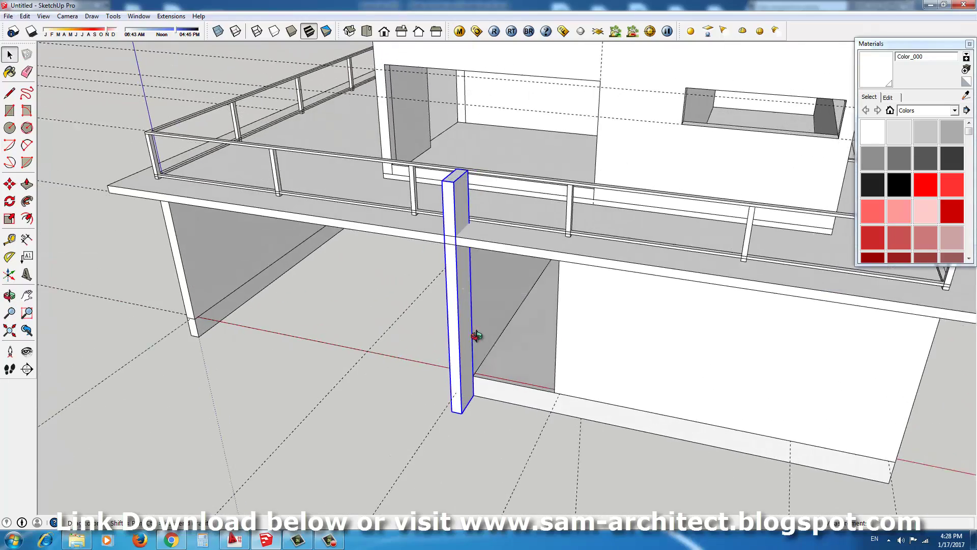
mouse_move(472, 338)
middle_down()
mouse_move(548, 377)
mouse_move(543, 233)
mouse_move(546, 258)
mouse_move(575, 290)
mouse_move(448, 262)
mouse_move(643, 305)
mouse_move(384, 255)
mouse_move(809, 360)
mouse_move(506, 353)
mouse_move(564, 305)
mouse_move(519, 361)
middle_up()
key(F3)
click(519, 361)
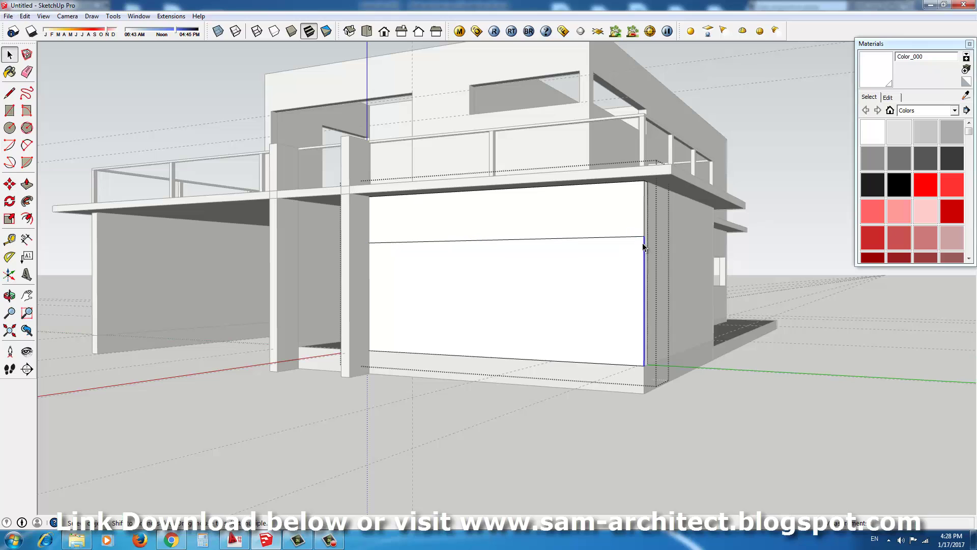
mouse_move(560, 258)
middle_down()
mouse_move(677, 326)
mouse_move(726, 311)
middle_up()
Copy the column as a second front column and cut a wide opening in the ground-floor front wall
key(m)
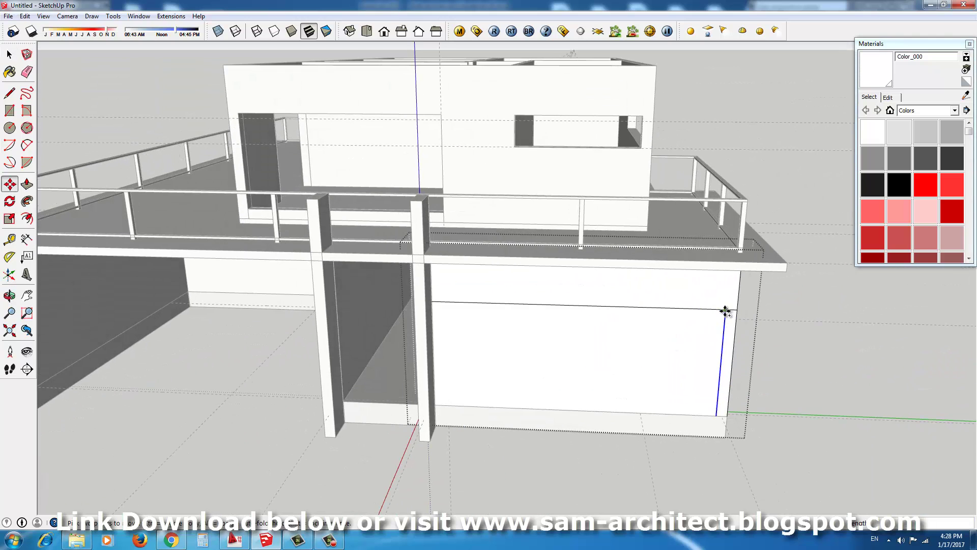
key(p)
mouse_move(433, 286)
middle_down()
mouse_move(422, 350)
mouse_move(661, 312)
mouse_move(434, 337)
middle_up()
double_click(472, 365)
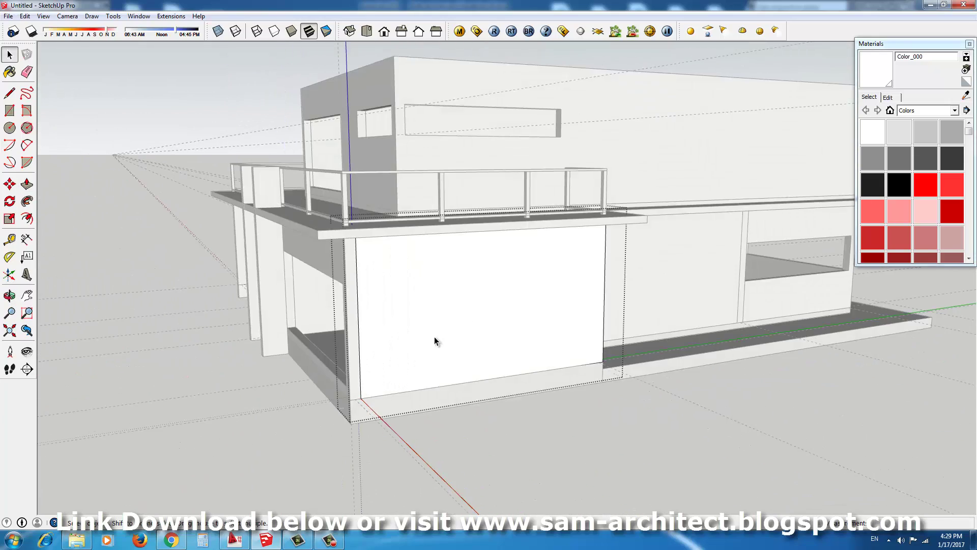
key(l)
middle_drag(350, 387, 481, 393)
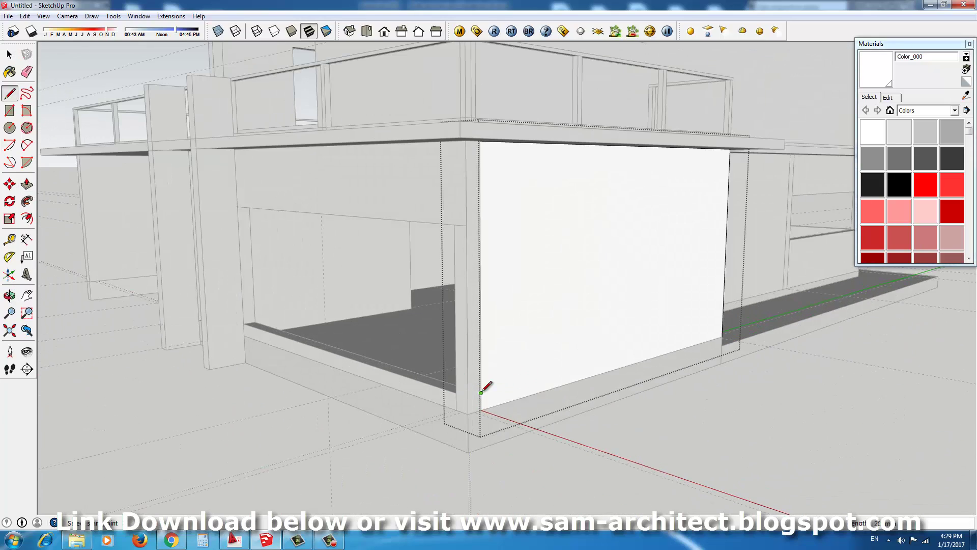
click(481, 224)
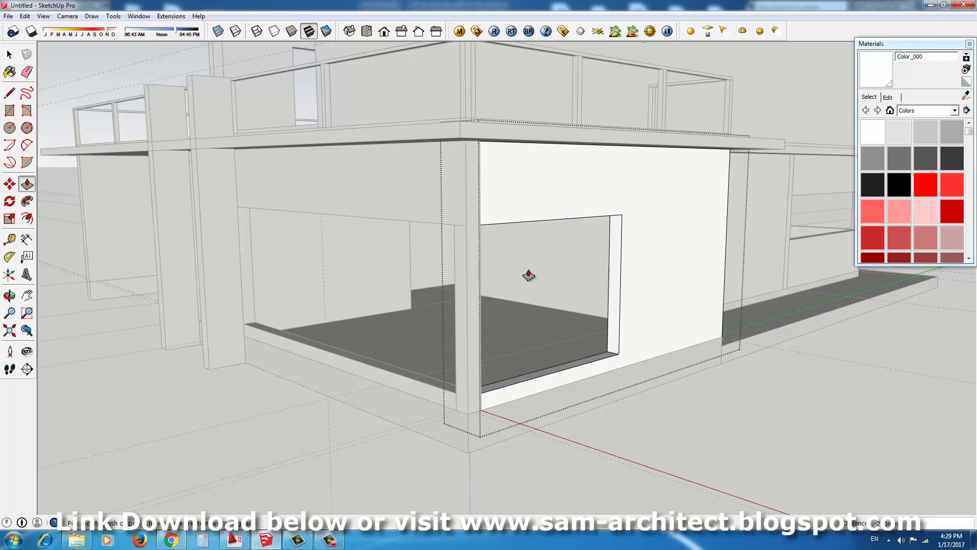
mouse_move(472, 275)
middle_down()
mouse_move(255, 331)
mouse_move(395, 277)
mouse_move(401, 330)
middle_up()
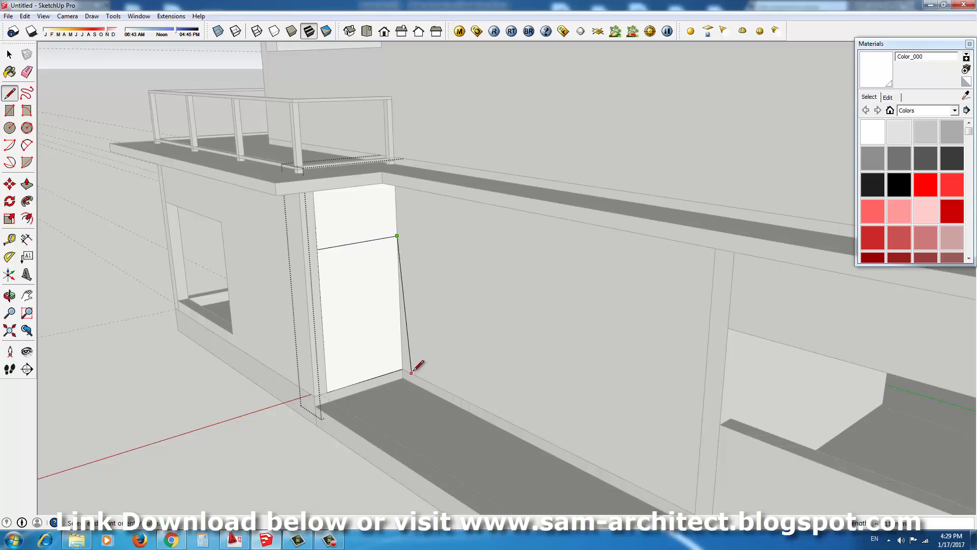
middle_drag(362, 334, 534, 305)
scroll(535, 306, down, 5)
Draw and Push/Pull a thin beam across the top of the ground-floor opening
scroll(588, 216, up, 5)
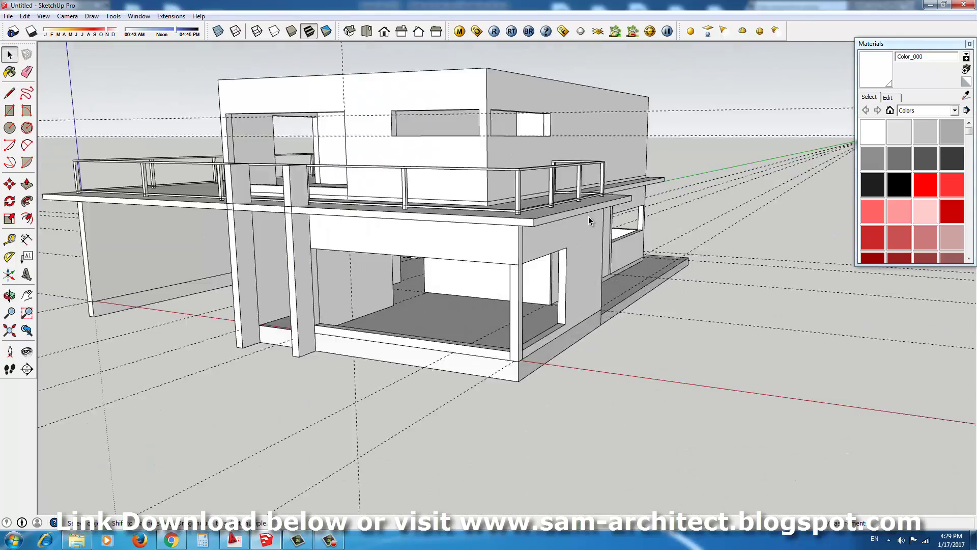
mouse_move(589, 216)
middle_down()
mouse_move(544, 190)
mouse_move(506, 221)
mouse_move(622, 285)
mouse_move(430, 336)
mouse_move(514, 290)
mouse_move(503, 297)
middle_up()
scroll(503, 298, up, 5)
key(l)
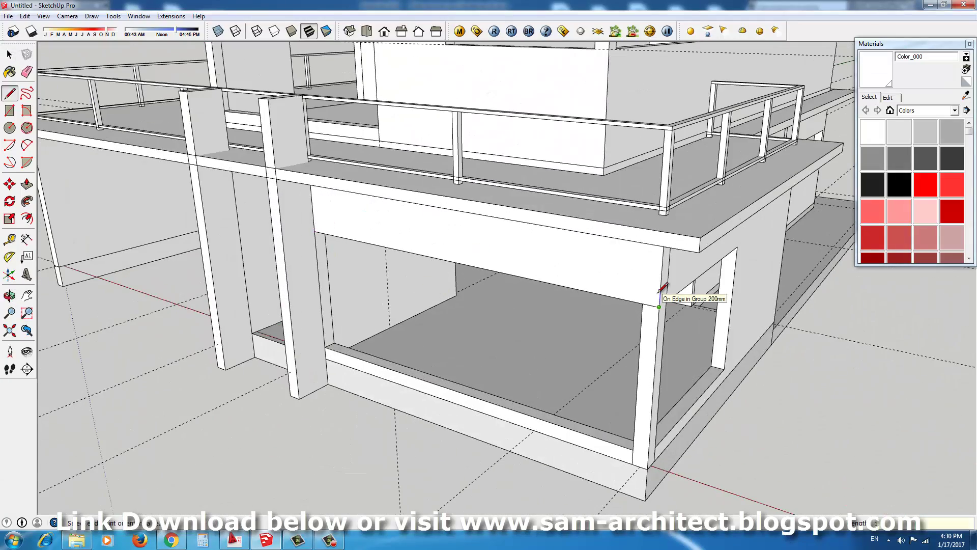
mouse_move(319, 392)
middle_down()
mouse_move(426, 324)
mouse_move(375, 362)
middle_up()
key(space)
scroll(425, 355, up, 4)
key(space)
scroll(434, 352, down, 5)
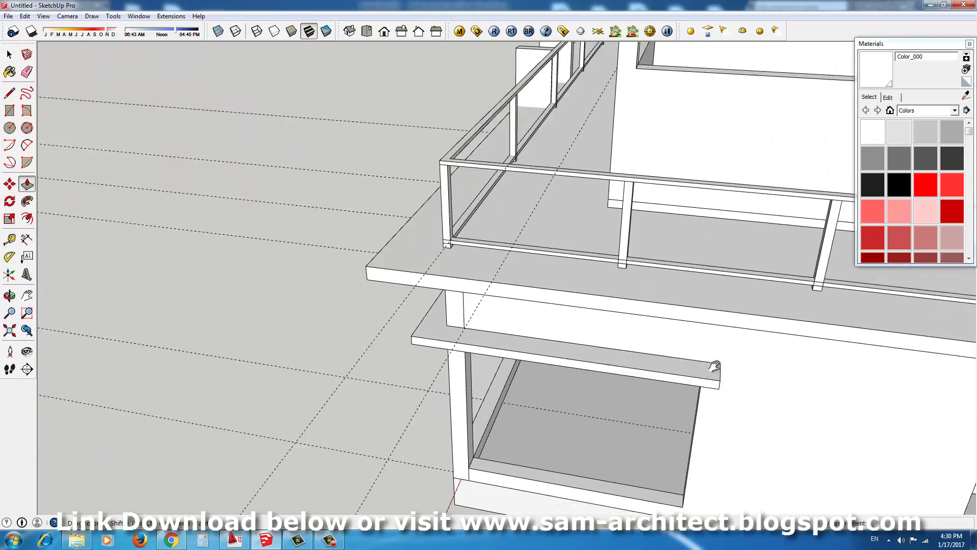
scroll(711, 366, down, 3)
Select the new beam and make it a group
middle_drag(620, 375, 711, 345)
scroll(711, 345, down, 3)
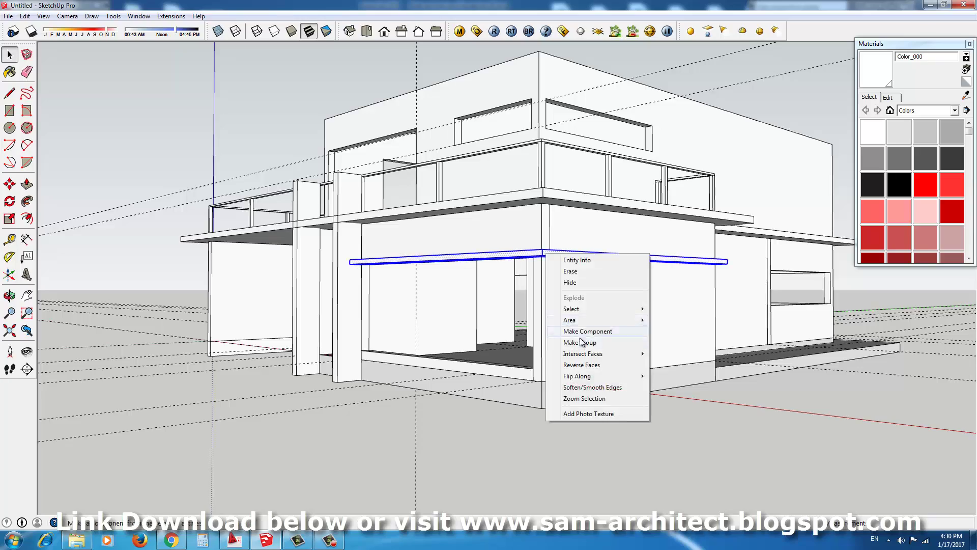
click(581, 342)
scroll(580, 342, down, 5)
scroll(629, 299, up, 5)
mouse_move(629, 299)
middle_down()
mouse_move(763, 342)
mouse_move(414, 312)
middle_up()
scroll(414, 311, up, 3)
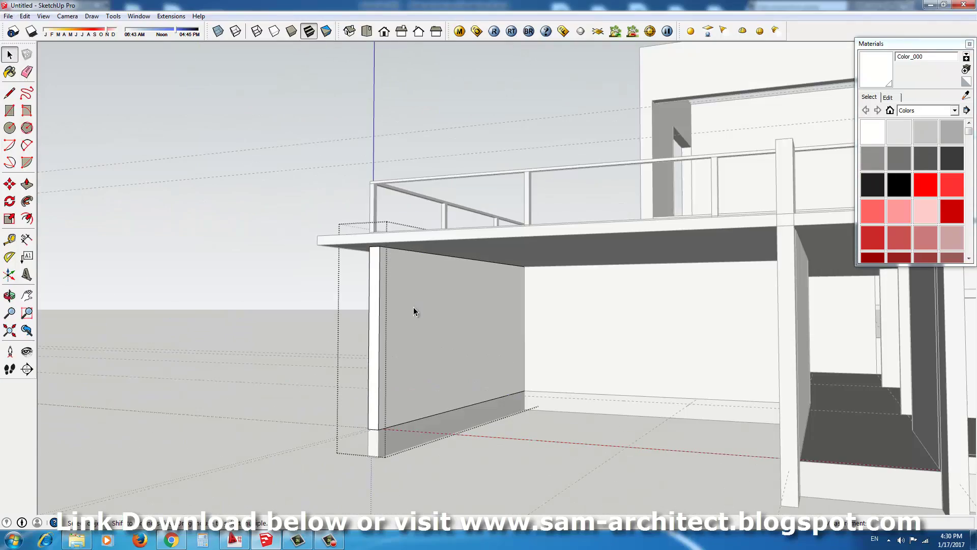
scroll(389, 246, down, 4)
scroll(646, 247, down, 1)
Draw a horizontal door-outline line on the garage's inner wall
scroll(493, 286, down, 2)
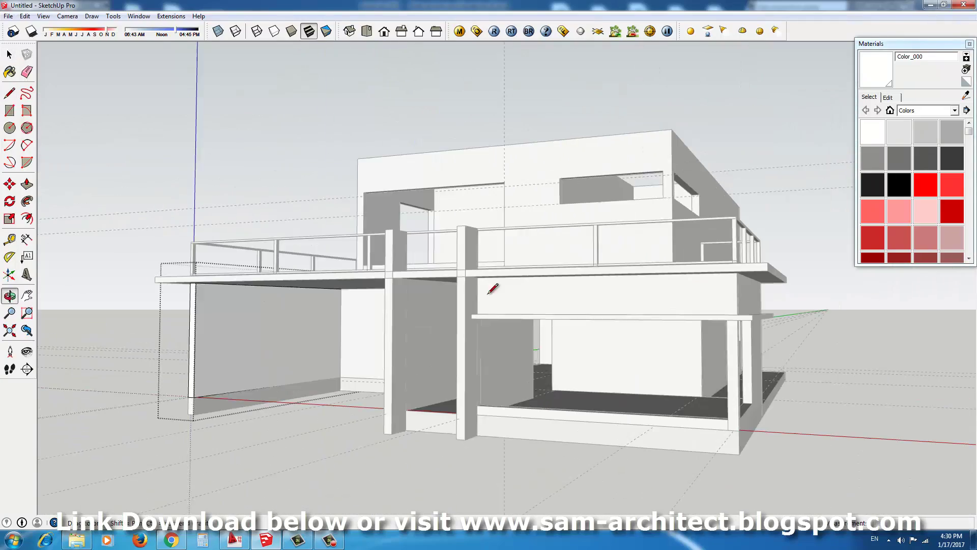
scroll(204, 290, up, 2)
scroll(198, 304, up, 2)
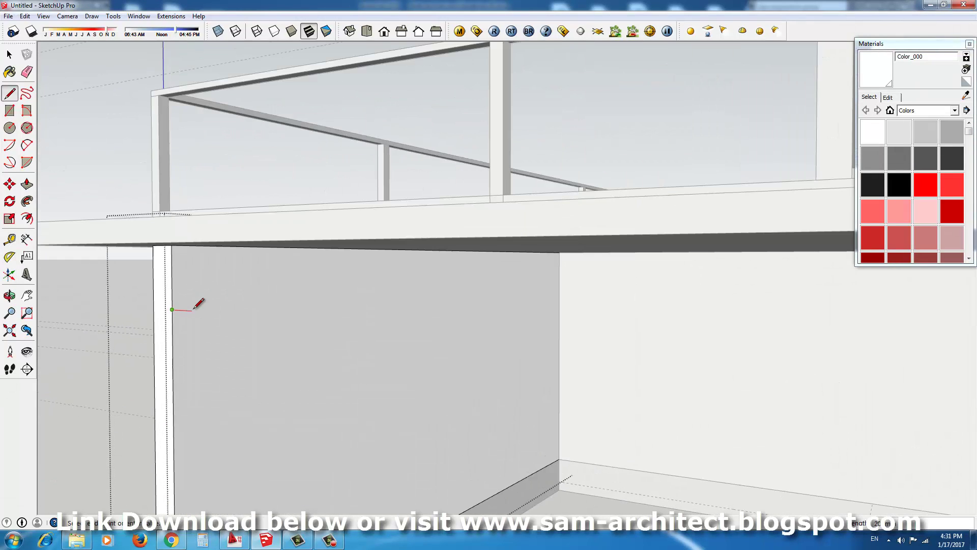
middle_drag(197, 307, 153, 229)
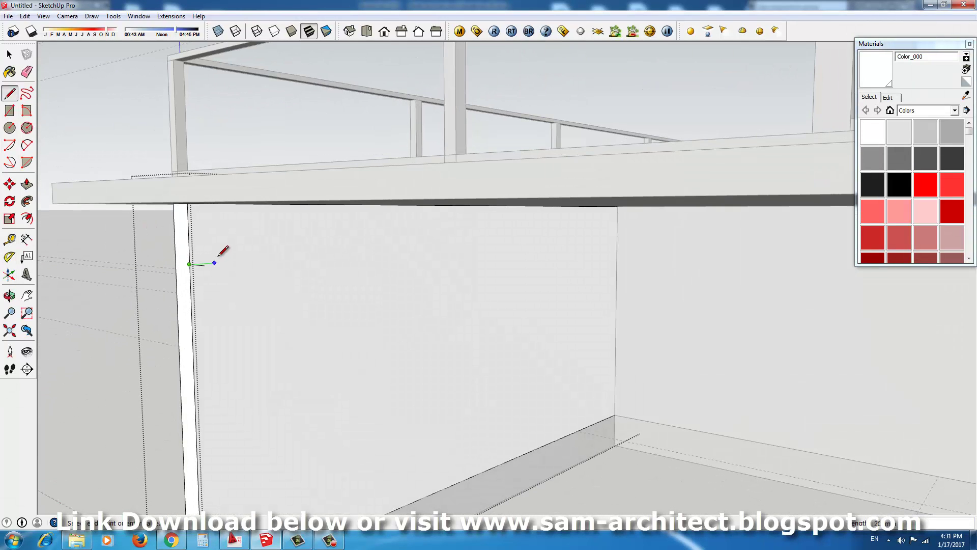
click(215, 262)
scroll(215, 262, up, 3)
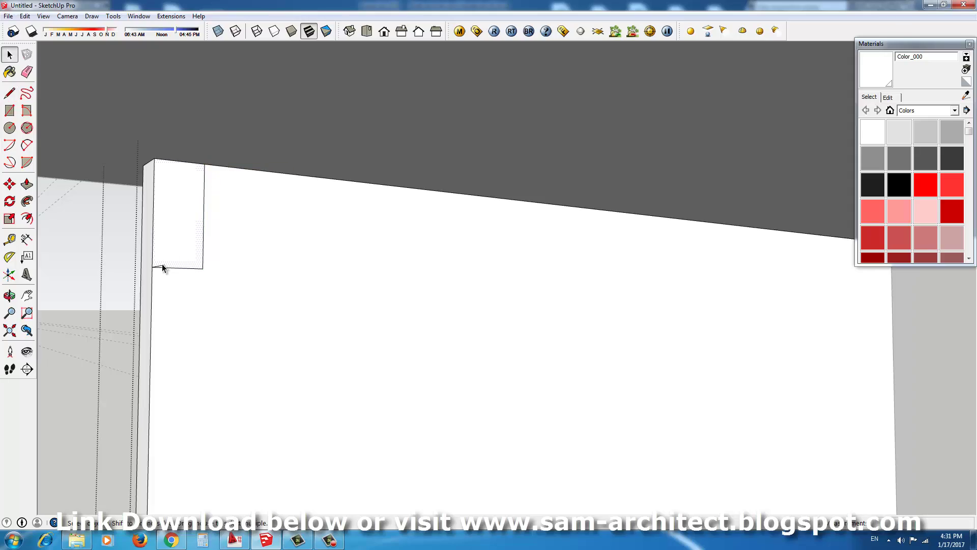
key(F3)
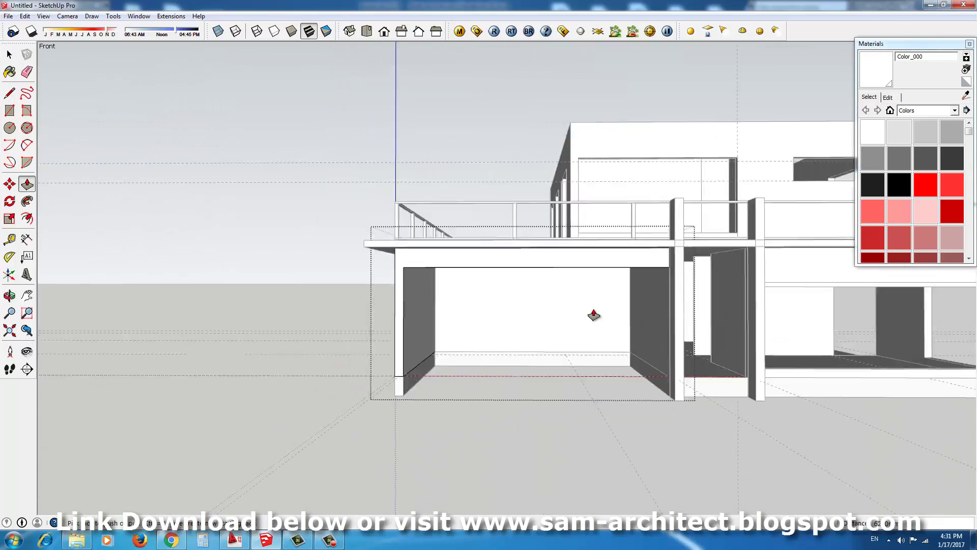
Split the back wall with a vertical line from the corner, leaving a narrow doorway gap
mouse_move(377, 282)
middle_down()
mouse_move(581, 305)
mouse_move(529, 318)
mouse_move(210, 340)
middle_up()
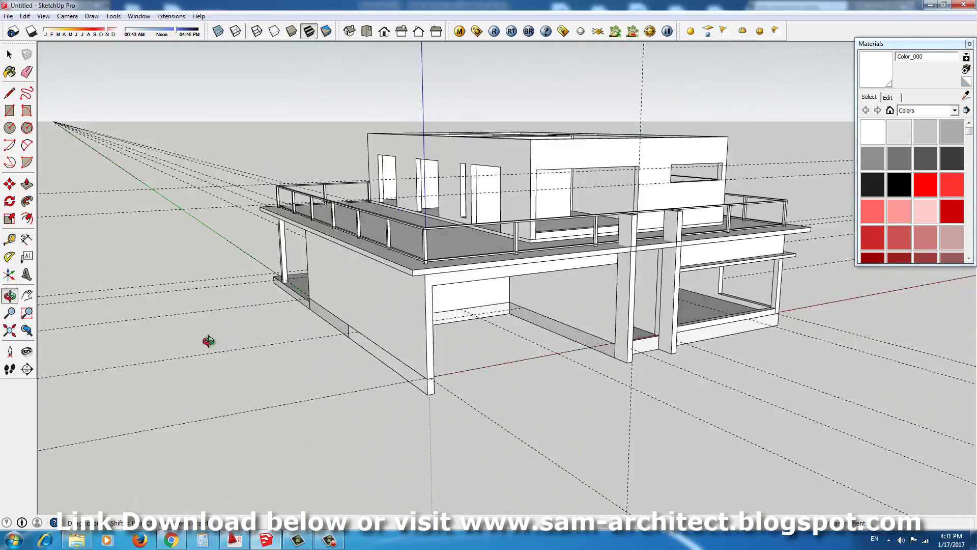
scroll(328, 261, up, 5)
shift+middle_drag(329, 261, 473, 309)
scroll(473, 309, down, 3)
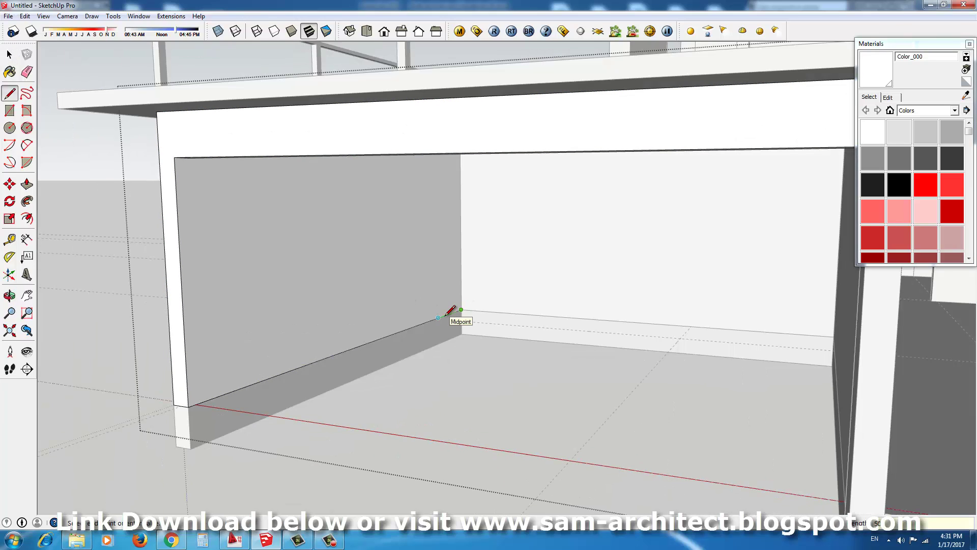
click(455, 309)
scroll(377, 236, down, 3)
scroll(378, 236, up, 2)
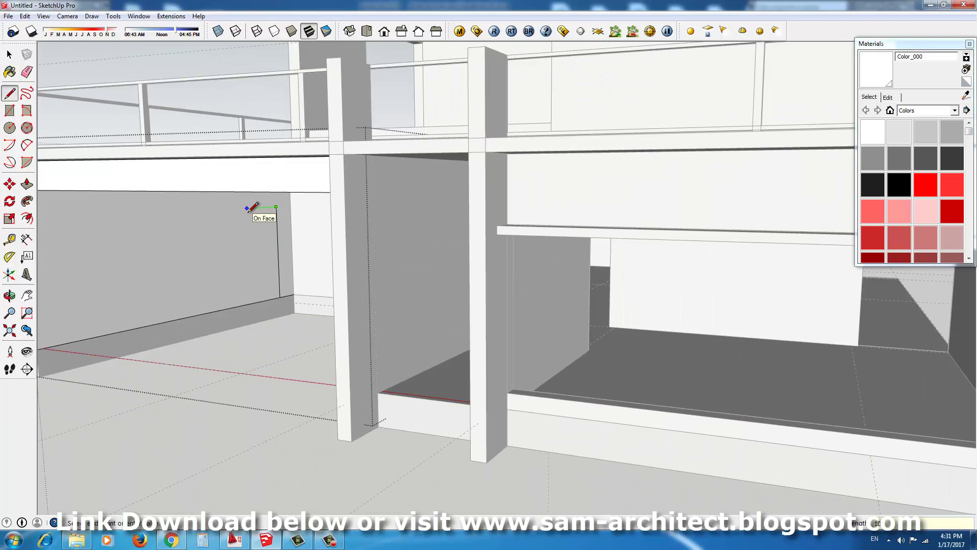
key(space)
scroll(258, 270, down, 5)
scroll(544, 395, up, 3)
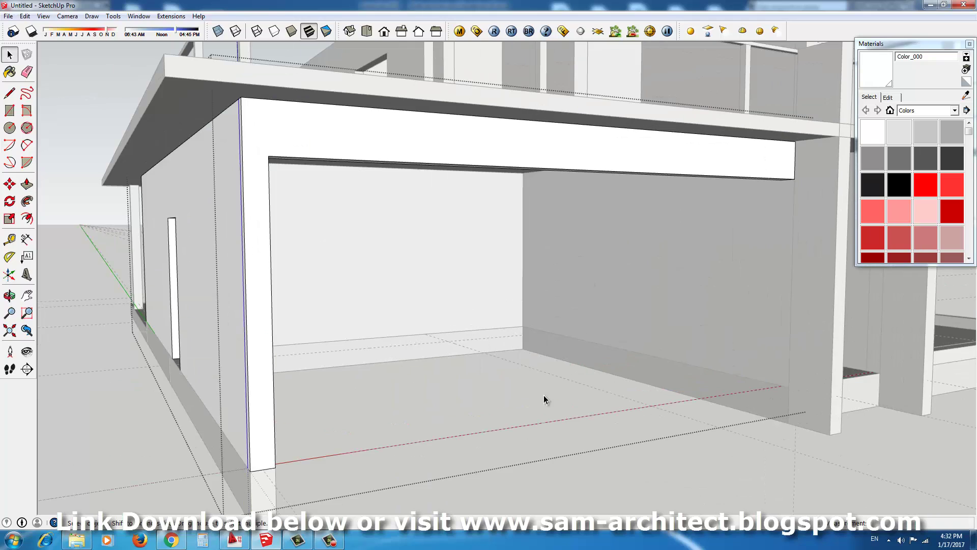
scroll(299, 384, down, 3)
scroll(558, 324, up, 4)
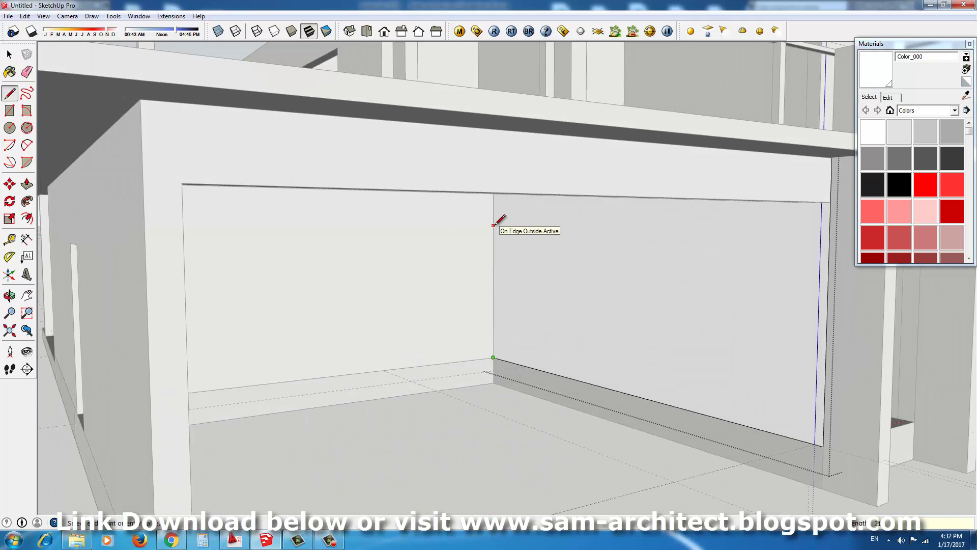
key(space)
scroll(406, 395, down, 5)
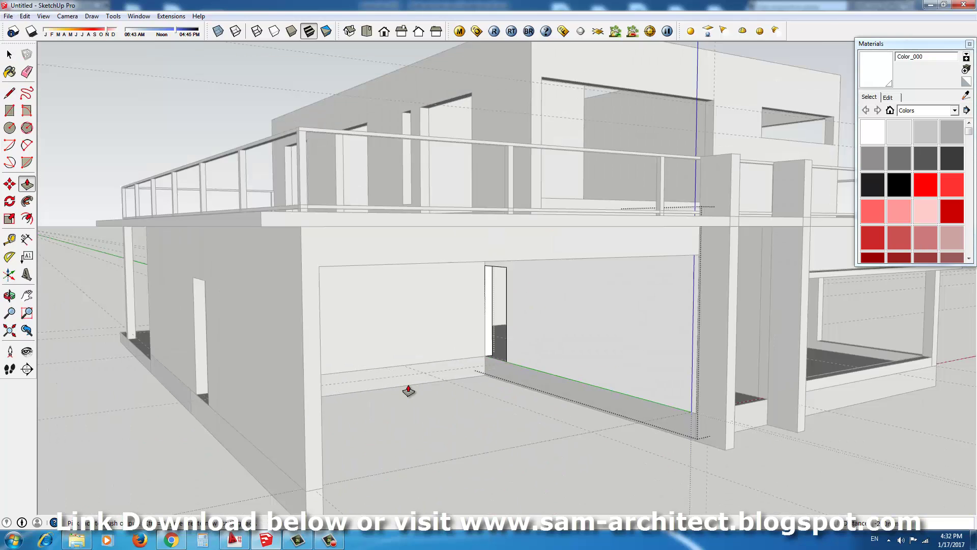
scroll(408, 453, up, 5)
Draw the step profiles at the entrance between the two front columns
scroll(584, 406, down, 3)
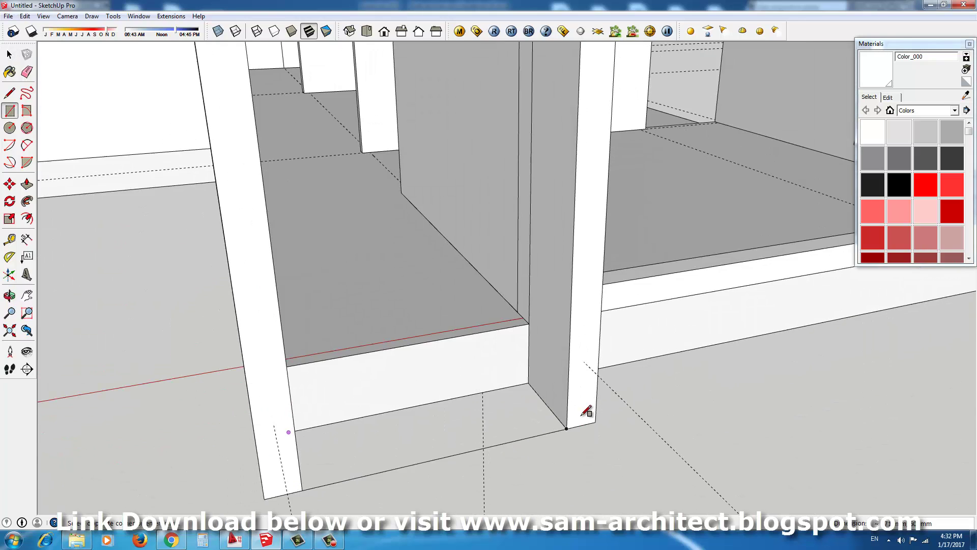
key(l)
scroll(308, 375, down, 2)
scroll(570, 395, up, 4)
middle_drag(501, 418, 179, 460)
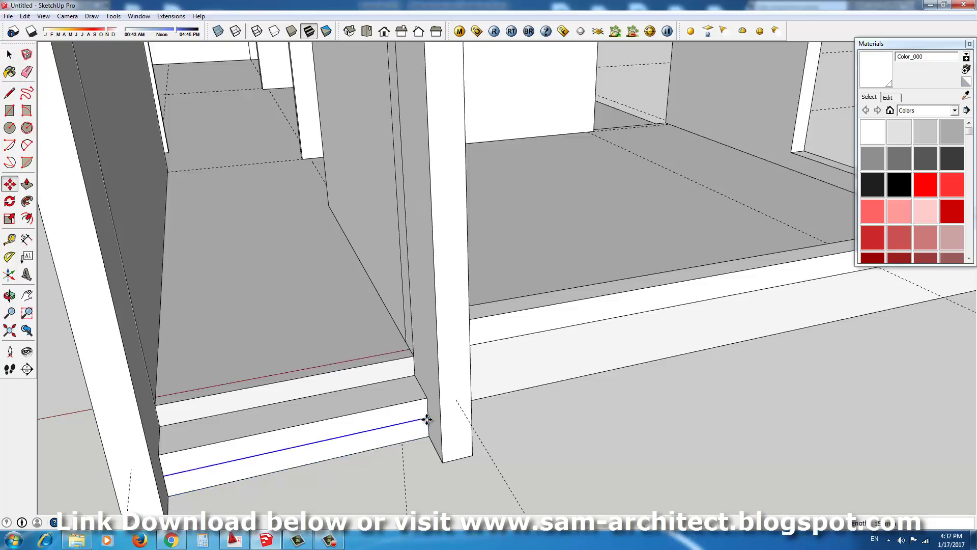
scroll(426, 419, down, 2)
scroll(447, 425, down, 3)
middle_drag(448, 425, 477, 379)
scroll(387, 363, up, 4)
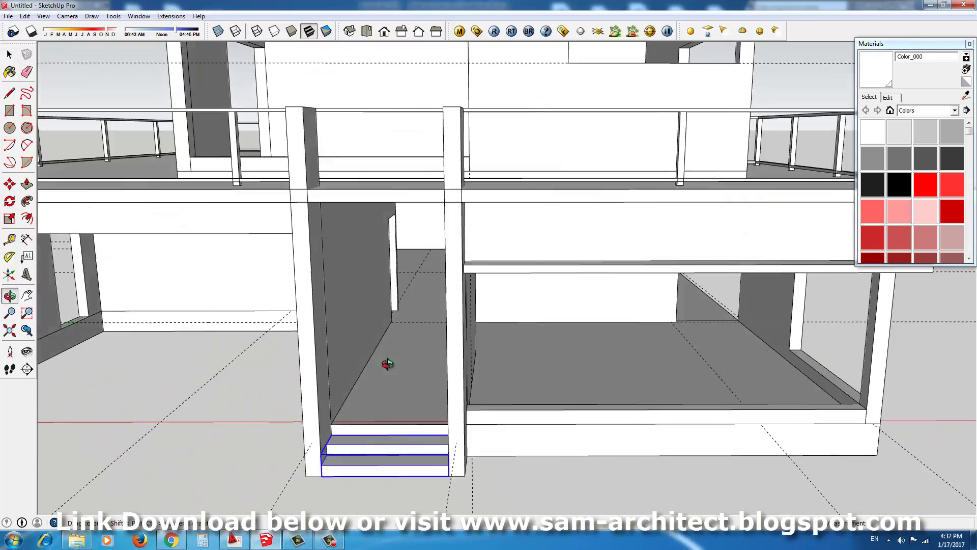
middle_drag(387, 364, 397, 342)
Push/Pull two entry steps across the opening and open the wall's context menu above it
scroll(309, 177, up, 3)
scroll(445, 217, down, 3)
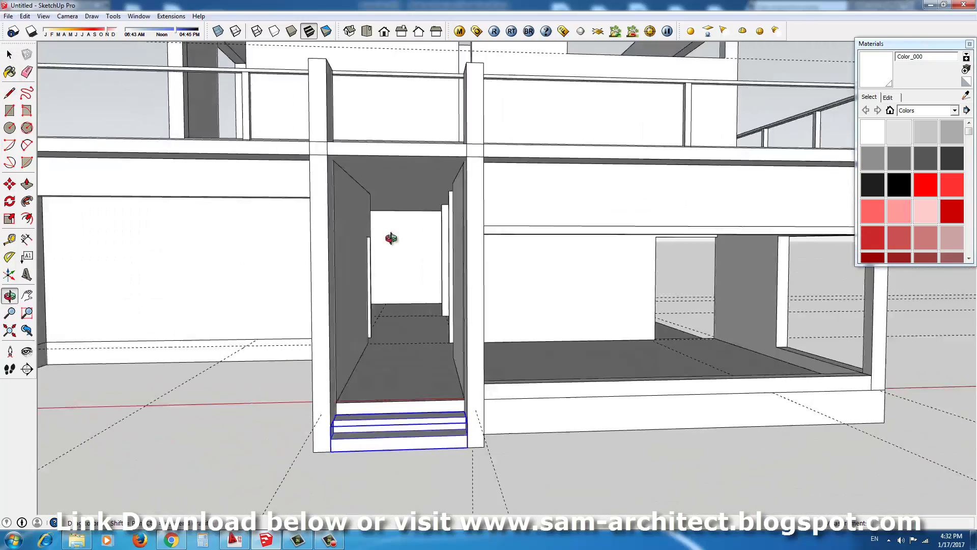
middle_drag(393, 236, 560, 251)
scroll(560, 251, up, 3)
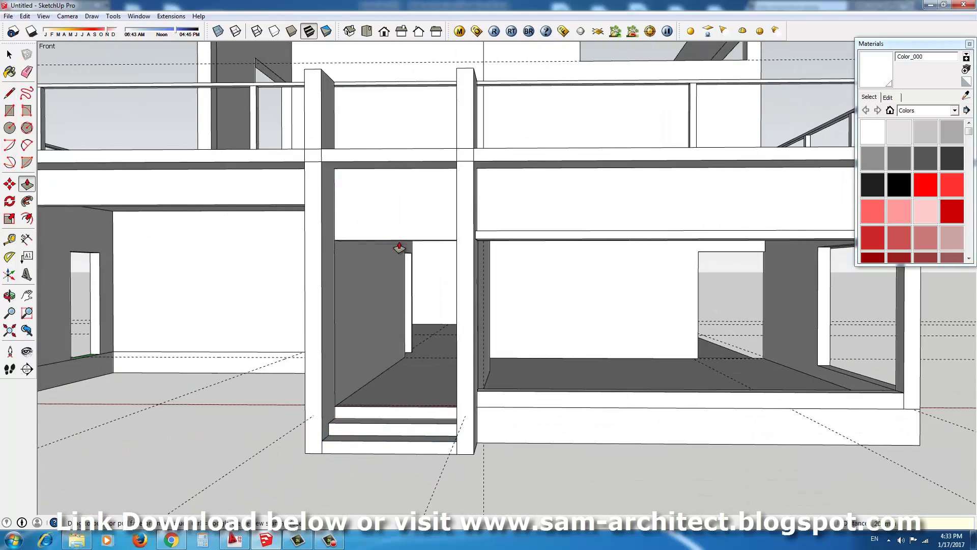
right_click(405, 218)
mouse_move(404, 218)
middle_down()
mouse_move(597, 367)
mouse_move(559, 463)
mouse_move(548, 375)
mouse_move(463, 350)
mouse_move(472, 247)
middle_up()
Draw a rectangle filling the front doorway, push it back into the wall and group it
key(m)
key(r)
scroll(605, 265, up, 1)
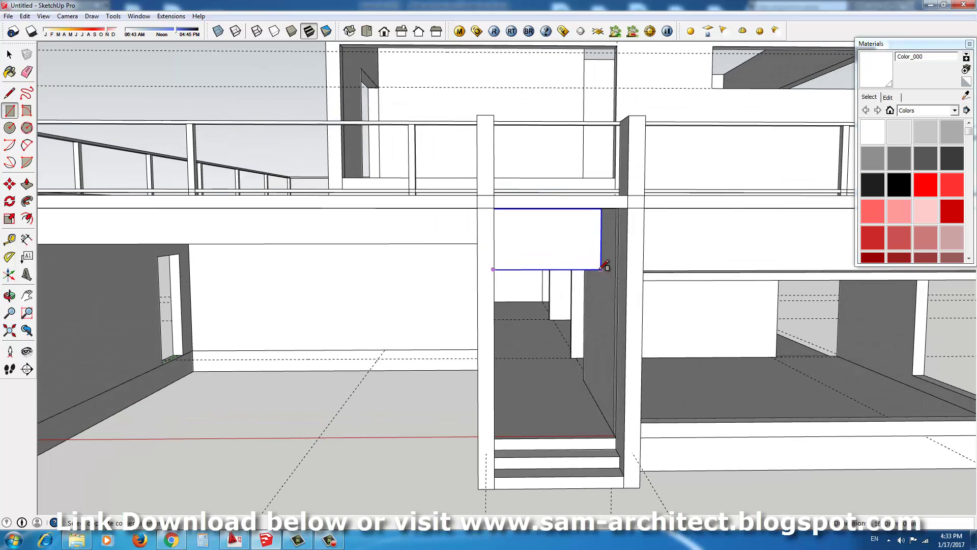
click(591, 409)
key(space)
scroll(601, 415, up, 2)
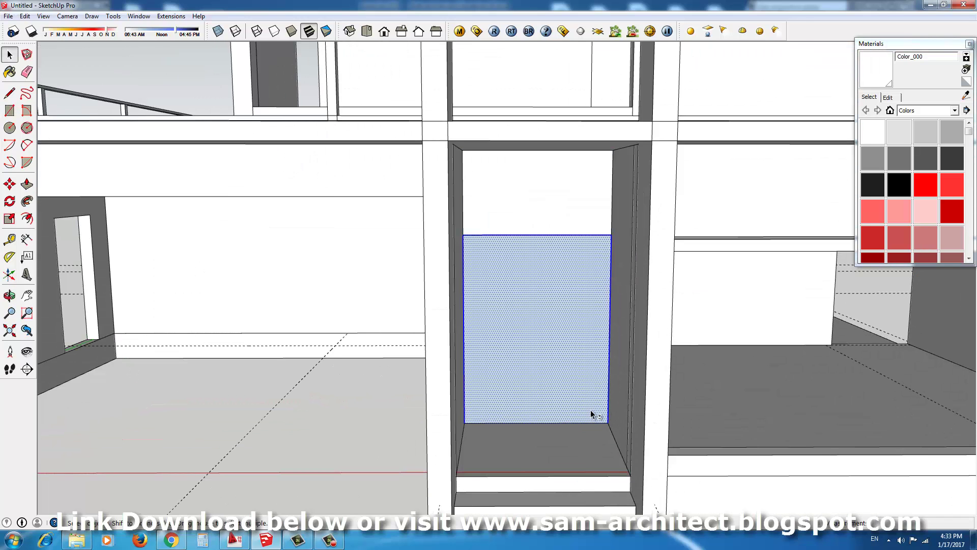
shift+click(591, 413)
scroll(536, 409, up, 1)
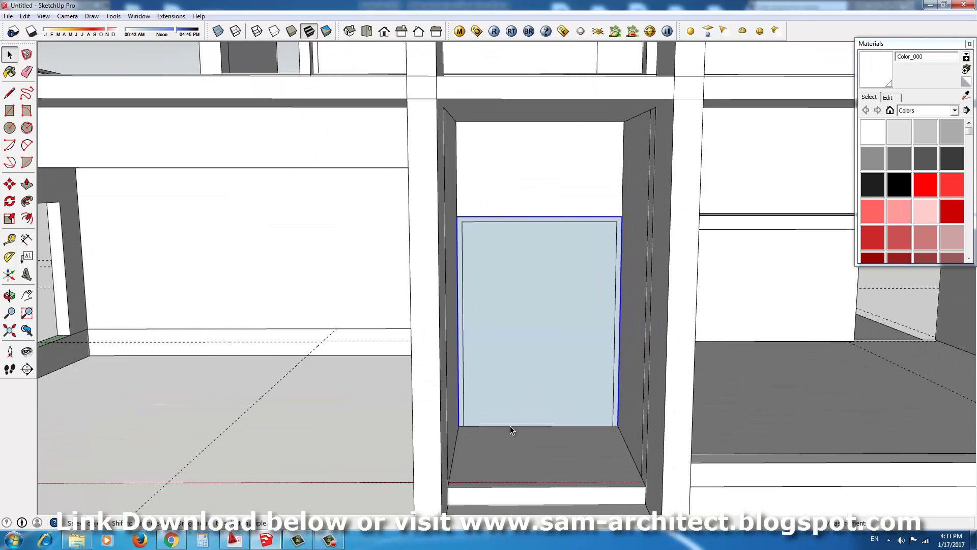
key(p)
click(460, 405)
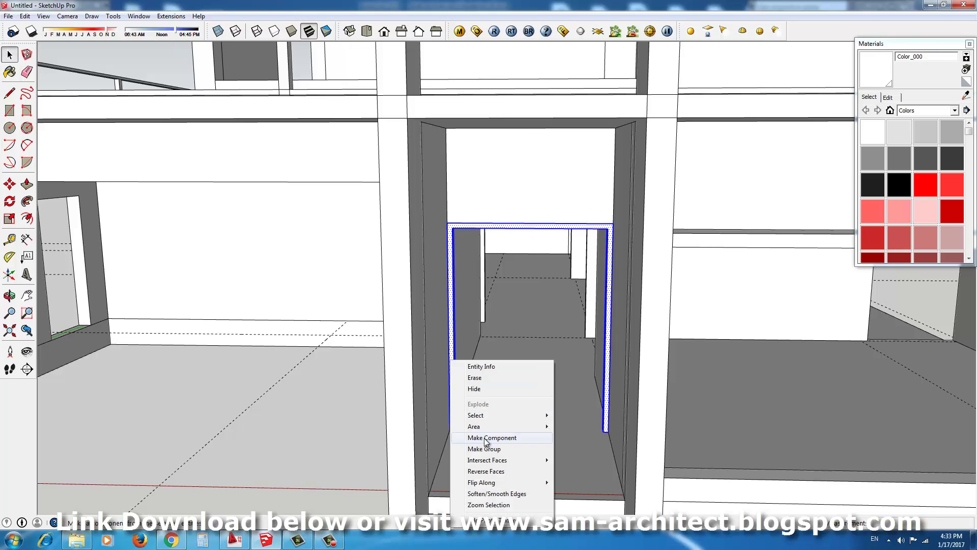
click(485, 449)
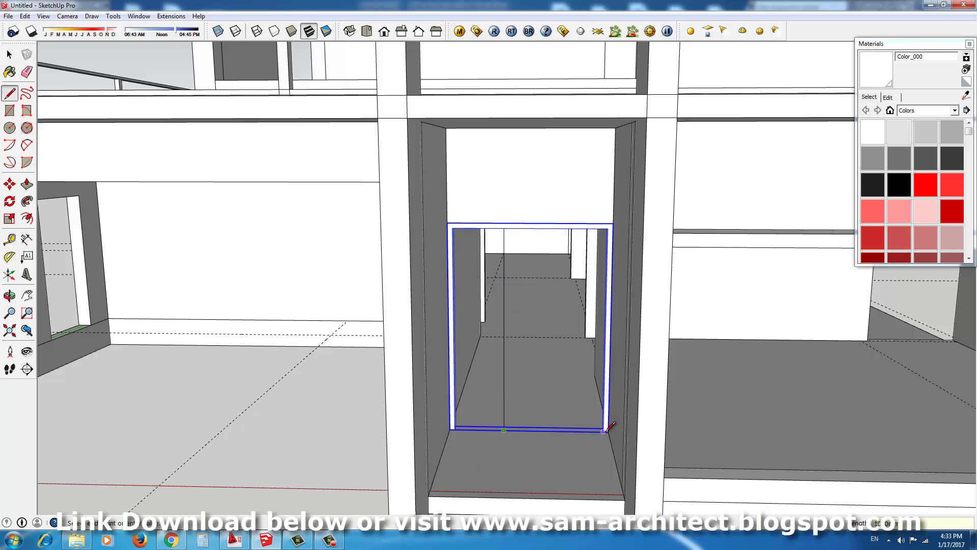
Offset the door face inward to form a frame border and delete the inner face
key(f)
scroll(429, 265, up, 2)
click(507, 297)
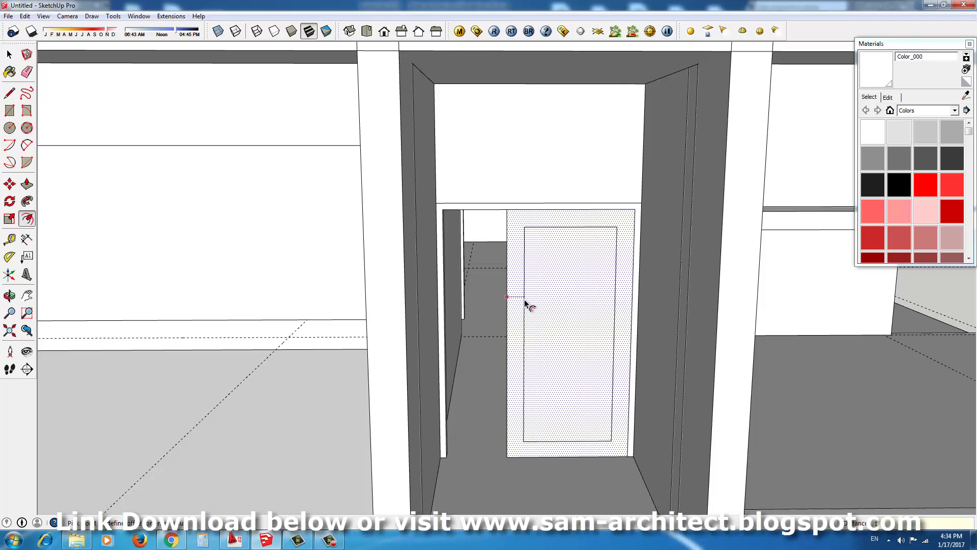
click(526, 304)
scroll(580, 388, up, 1)
key(space)
click(595, 410)
key(Delete)
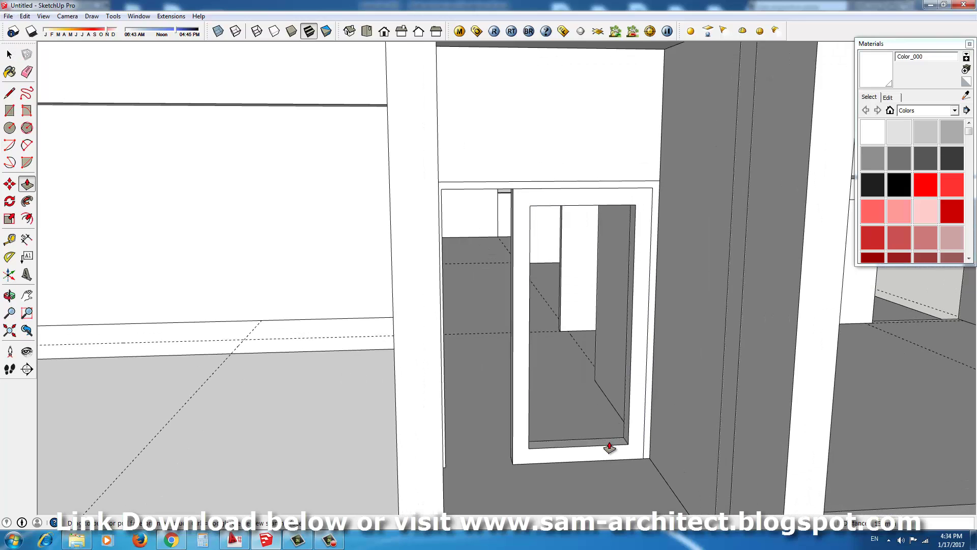
Push the frame out to give it thickness and close its opening with a new inner face
click(609, 448)
key(Escape)
key(space)
click(650, 451)
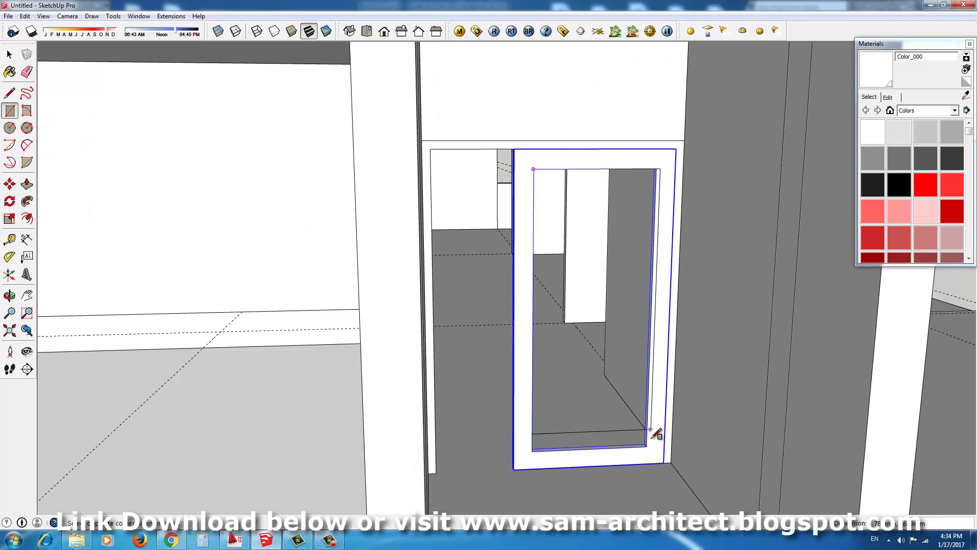
click(657, 434)
scroll(646, 417, up, 2)
key(p)
key(space)
right_click(631, 392)
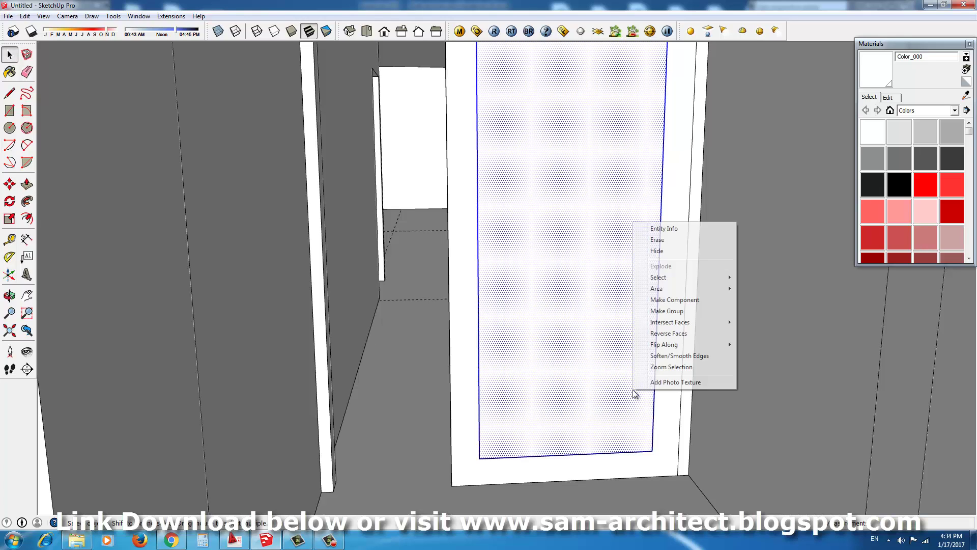
Paint the door's inner face with the Translucent_Glass_Blue material
click(955, 110)
click(899, 132)
click(654, 387)
scroll(655, 387, up, 2)
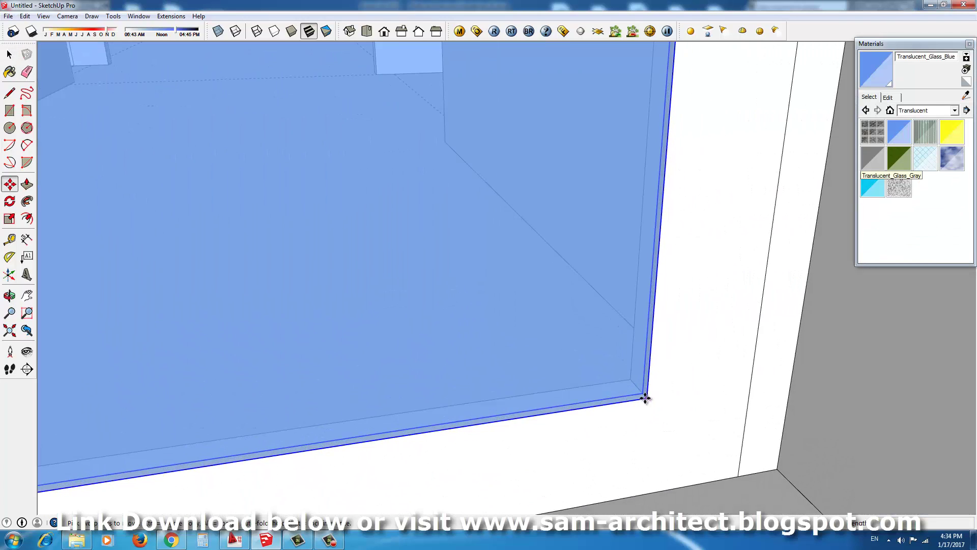
scroll(550, 306, down, 3)
scroll(526, 393, down, 2)
key(space)
click(513, 413)
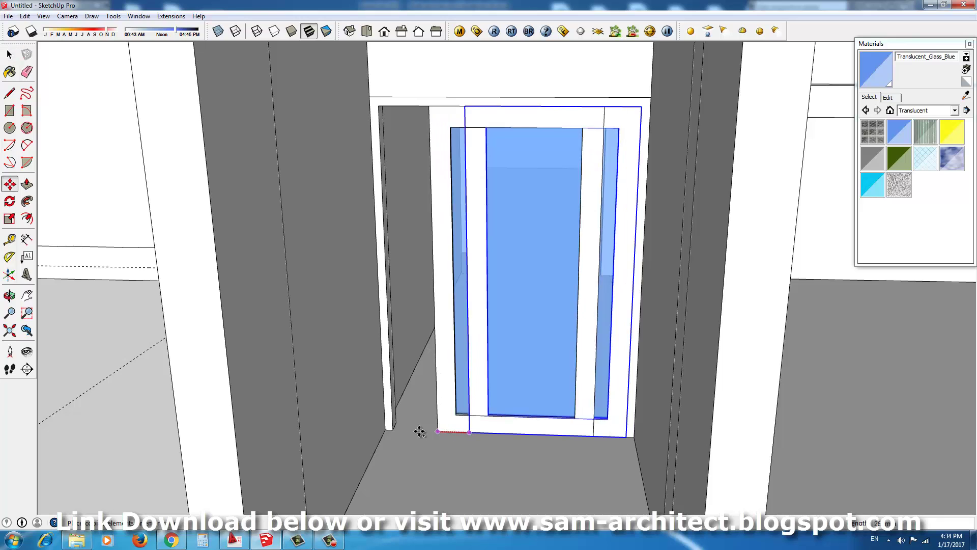
Select the door glass and frame and group them as one door
scroll(555, 410, up, 3)
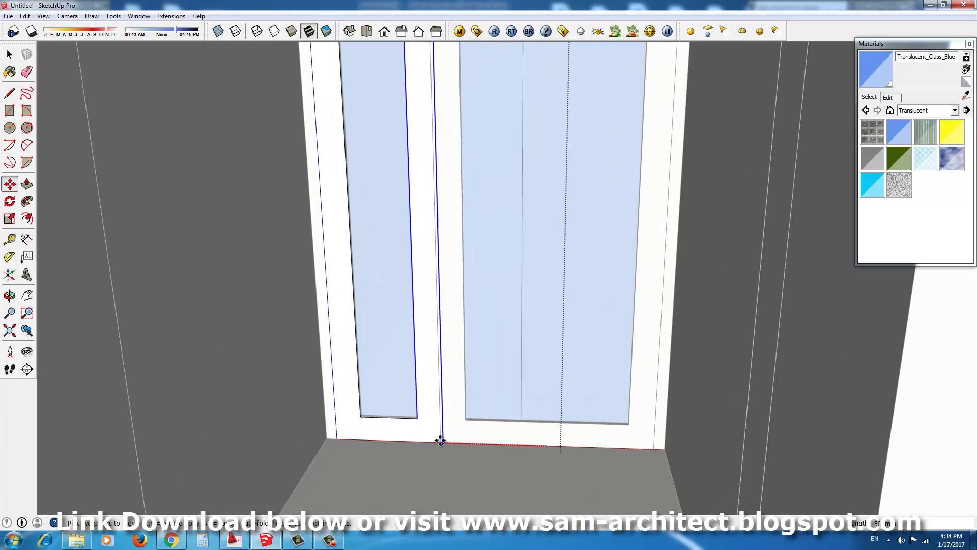
scroll(482, 157, down, 3)
scroll(482, 305, up, 3)
key(m)
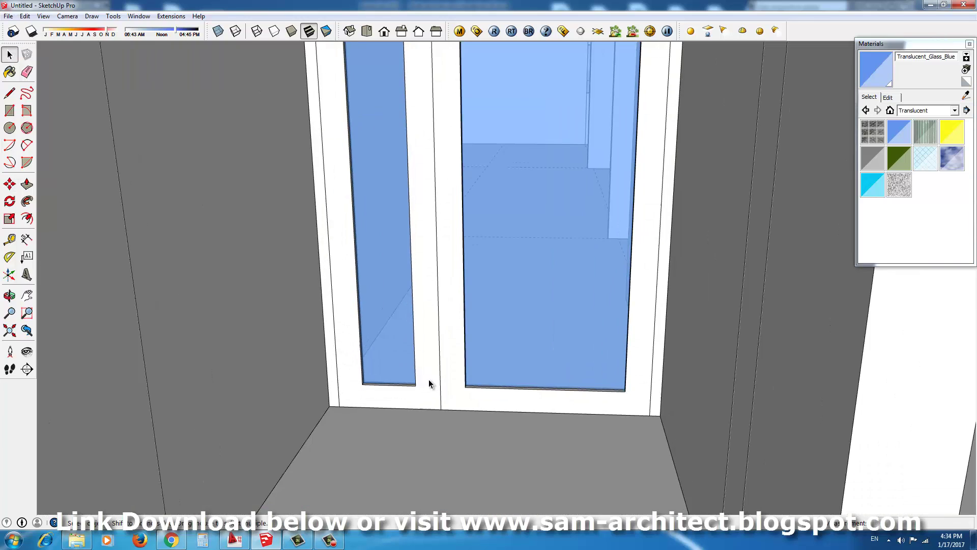
scroll(429, 380, up, 2)
scroll(439, 369, up, 2)
scroll(444, 417, up, 3)
key(p)
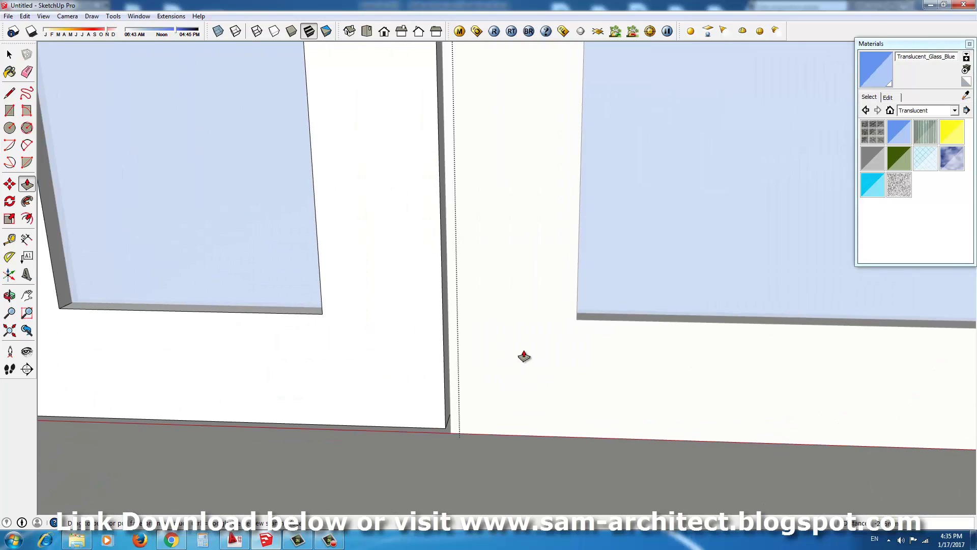
scroll(525, 356, down, 3)
scroll(510, 399, down, 2)
scroll(462, 450, up, 1)
key(space)
click(588, 337)
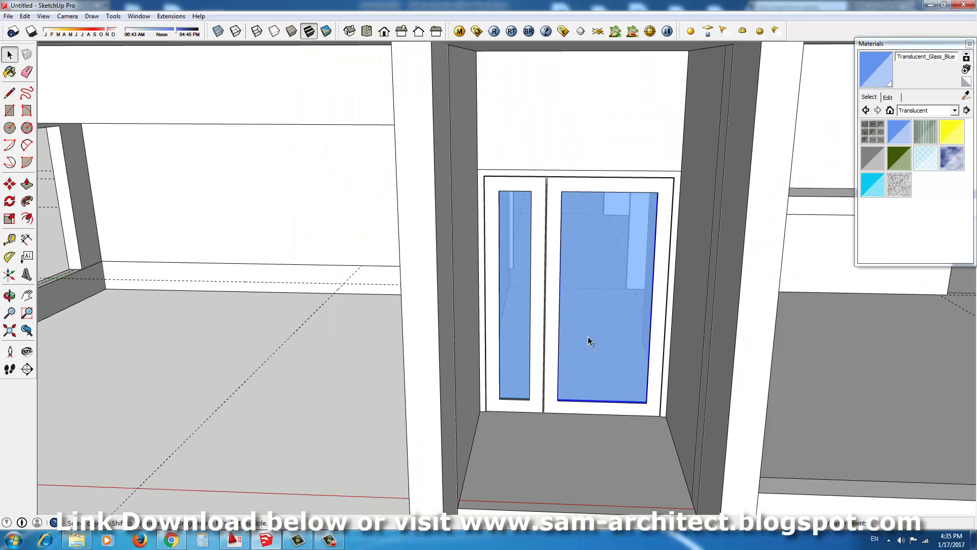
click(587, 456)
scroll(428, 367, up, 3)
Edit the left door panel inside the group and push its face in by 40
middle_drag(428, 367, 862, 338)
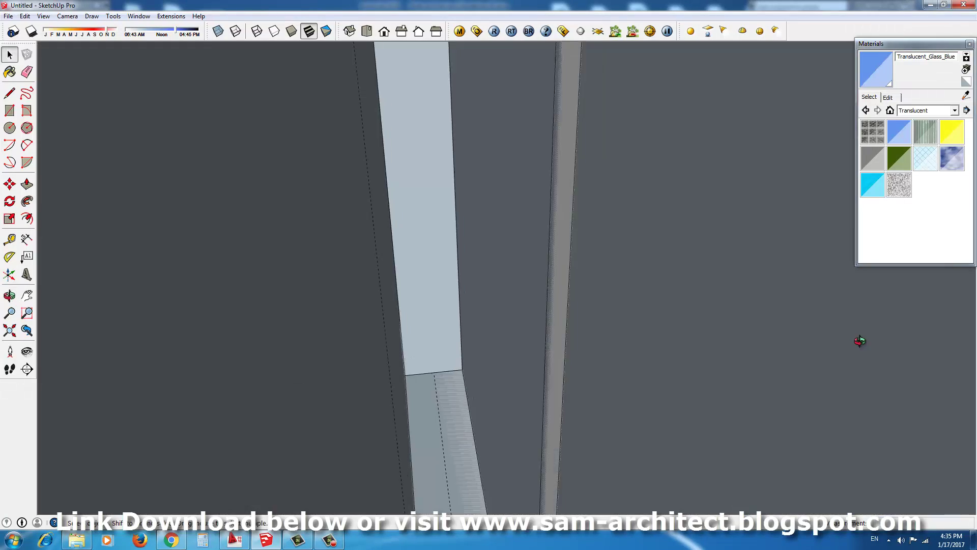
scroll(589, 295, up, 3)
key(m)
scroll(693, 387, down, 2)
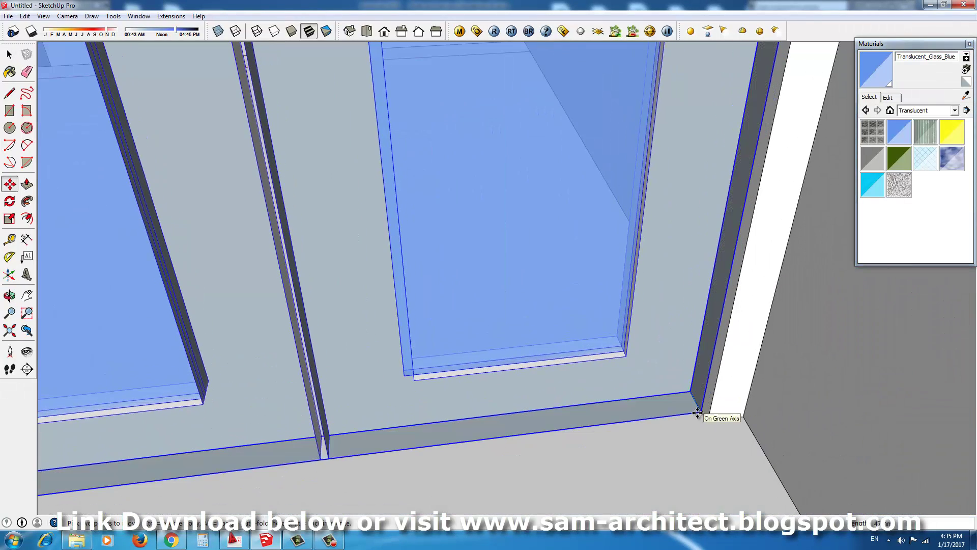
scroll(502, 367, up, 3)
double_click(491, 391)
key(p)
key(space)
double_click(440, 385)
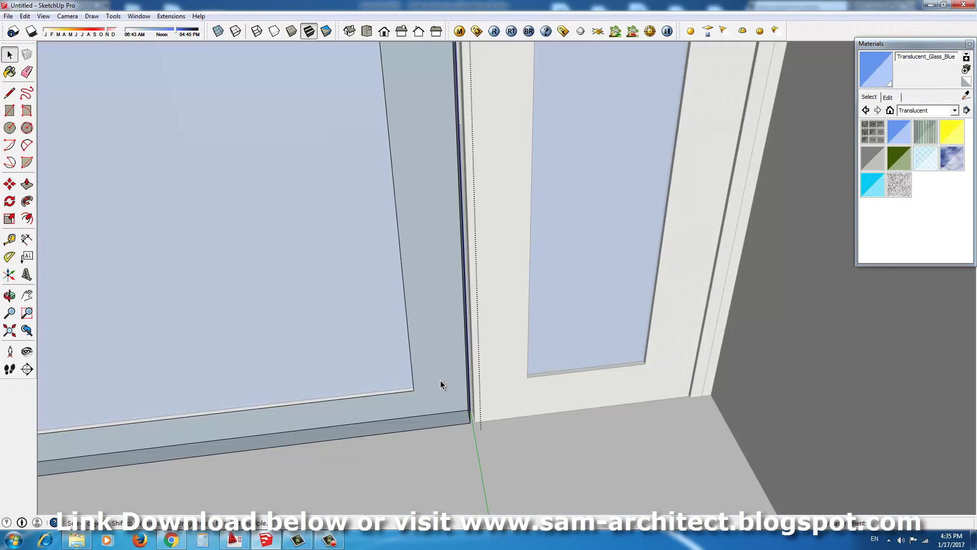
key(p)
click(445, 381)
Paint the door frame dark grey Color_006 and view the house at three-quarters
mouse_move(593, 471)
middle_down()
mouse_move(620, 301)
mouse_move(941, 112)
middle_up()
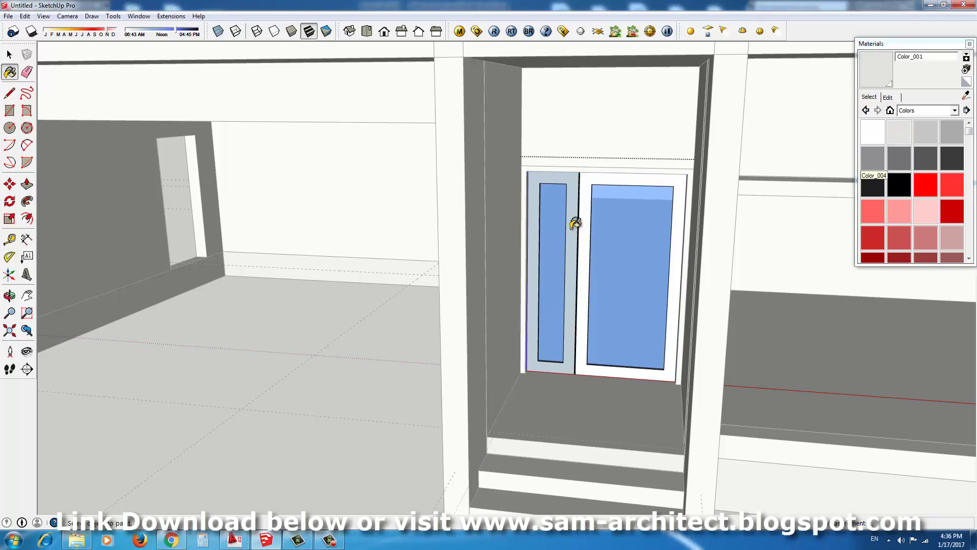
click(593, 210)
scroll(560, 150, up, 5)
scroll(542, 153, down, 5)
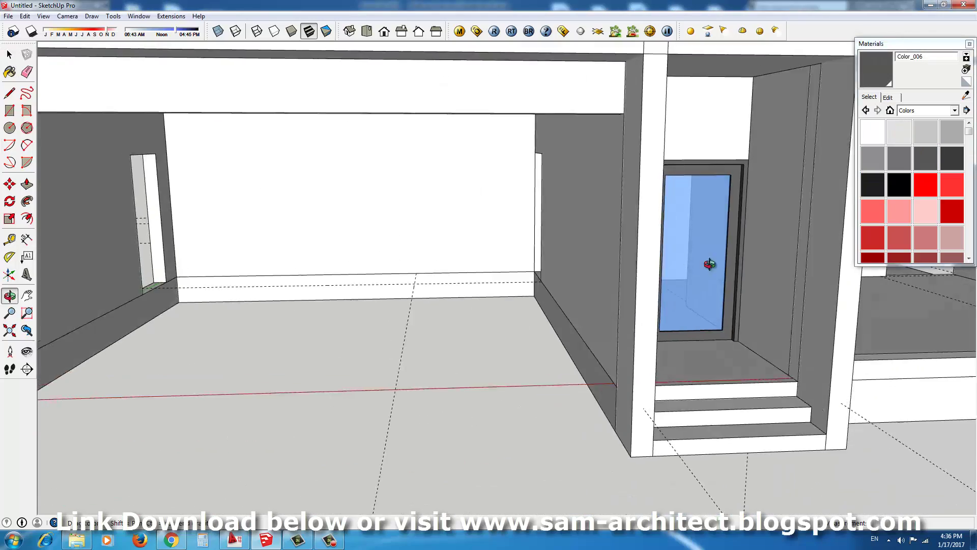
scroll(419, 427, down, 5)
mouse_move(419, 428)
middle_down()
mouse_move(384, 348)
mouse_move(580, 245)
middle_up()
scroll(571, 310, up, 4)
Draw a frame post in the opening beside the steps and group it
middle_drag(570, 310, 430, 334)
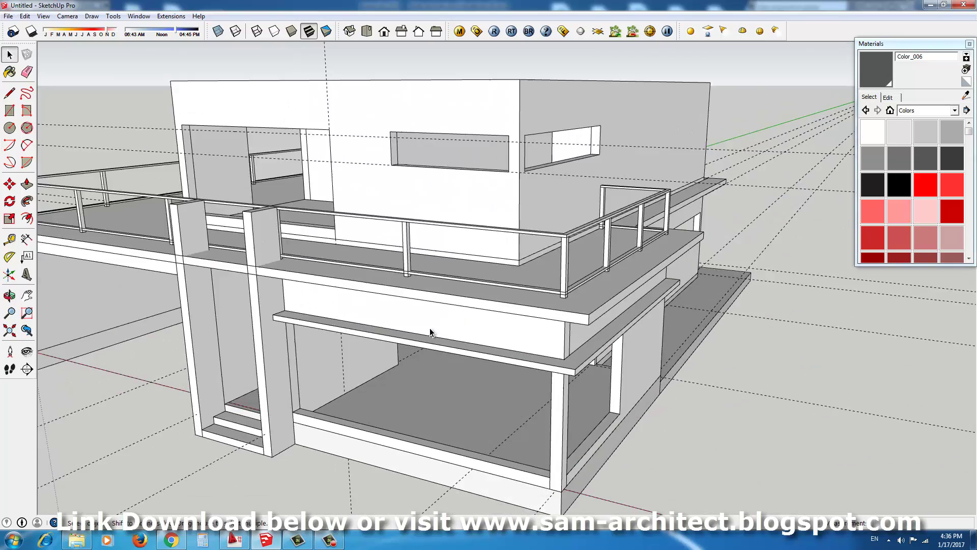
scroll(257, 425, up, 5)
key(l)
scroll(285, 402, up, 3)
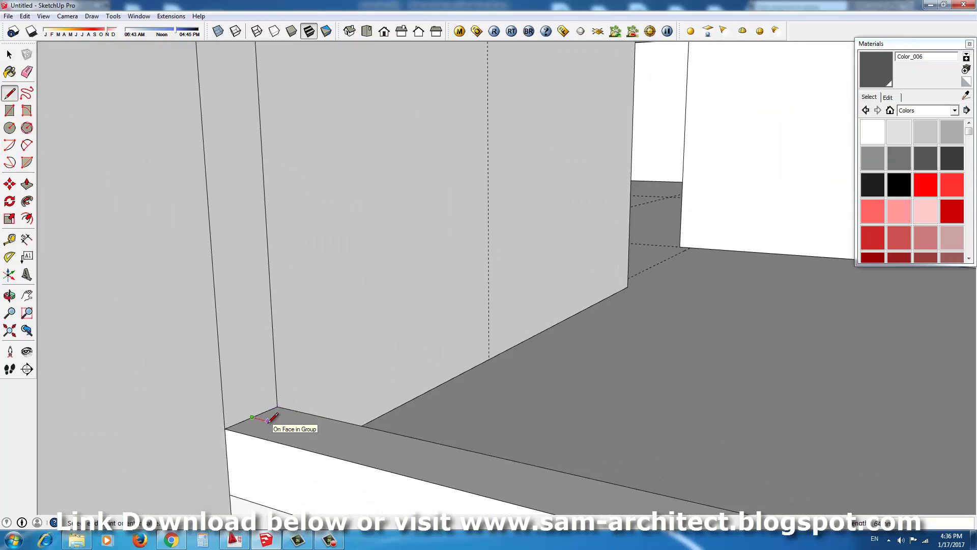
scroll(277, 414, up, 1)
scroll(279, 404, down, 6)
key(space)
scroll(286, 204, up, 1)
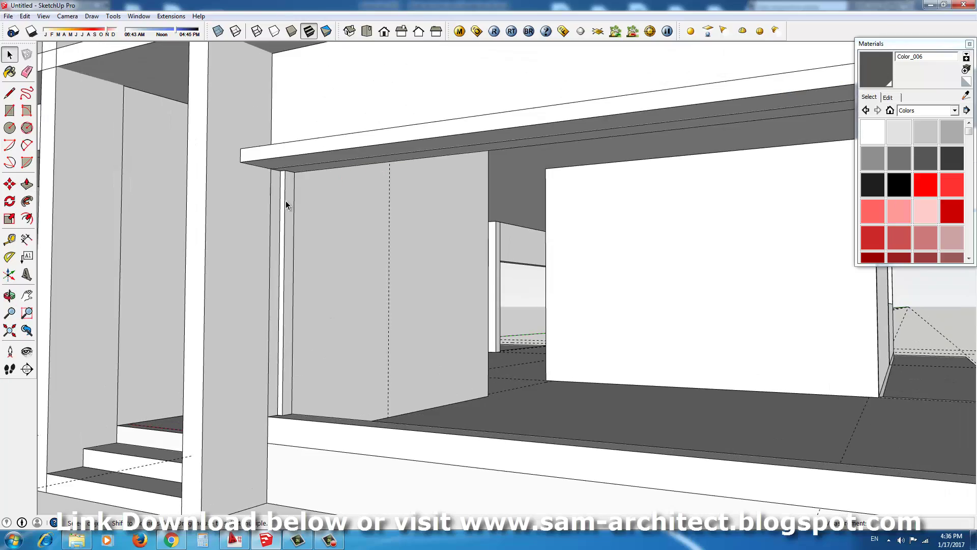
click(319, 290)
scroll(327, 175, up, 2)
scroll(670, 229, down, 3)
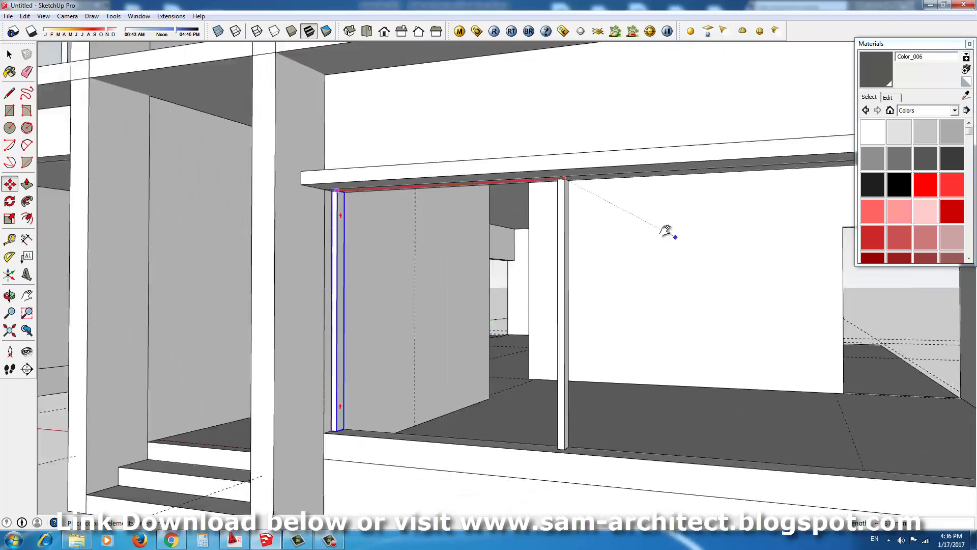
Move the frame post across the opening and draw a sill rectangle at its base
key(m)
mouse_move(670, 229)
middle_down()
mouse_move(453, 312)
mouse_move(519, 319)
mouse_move(554, 253)
mouse_move(689, 305)
middle_up()
scroll(414, 380, up, 3)
scroll(439, 395, up, 2)
key(space)
scroll(439, 395, up, 2)
key(r)
click(354, 385)
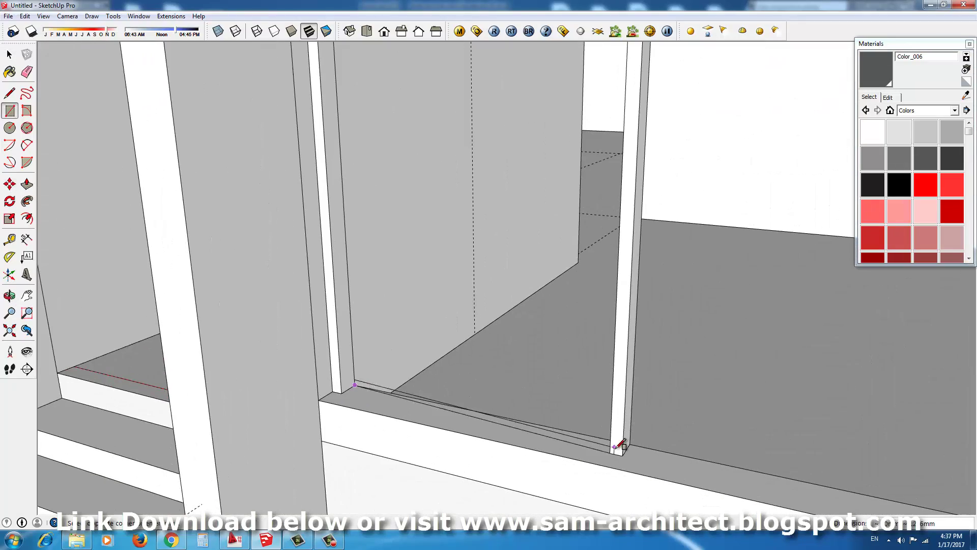
scroll(607, 399, down, 2)
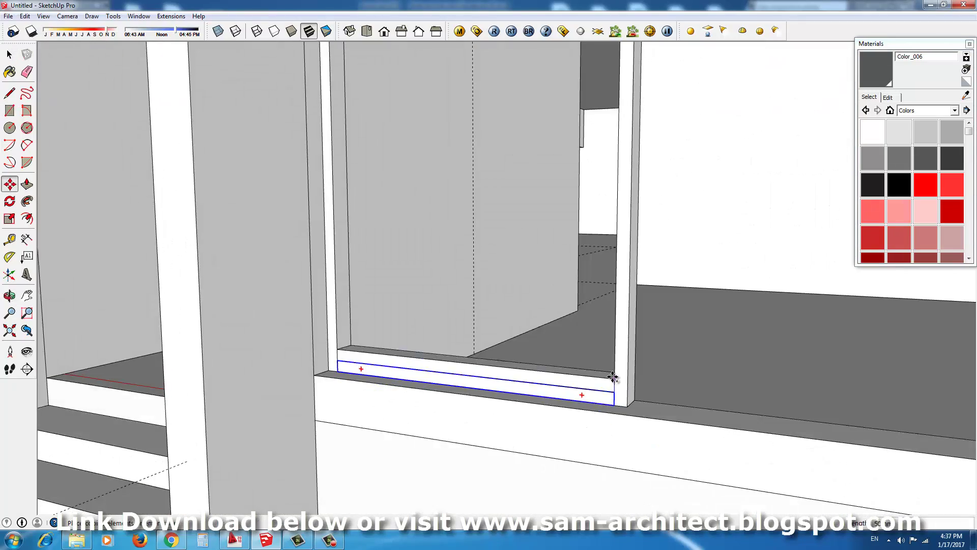
mouse_move(601, 389)
middle_down()
mouse_move(559, 264)
mouse_move(361, 172)
middle_up()
key(m)
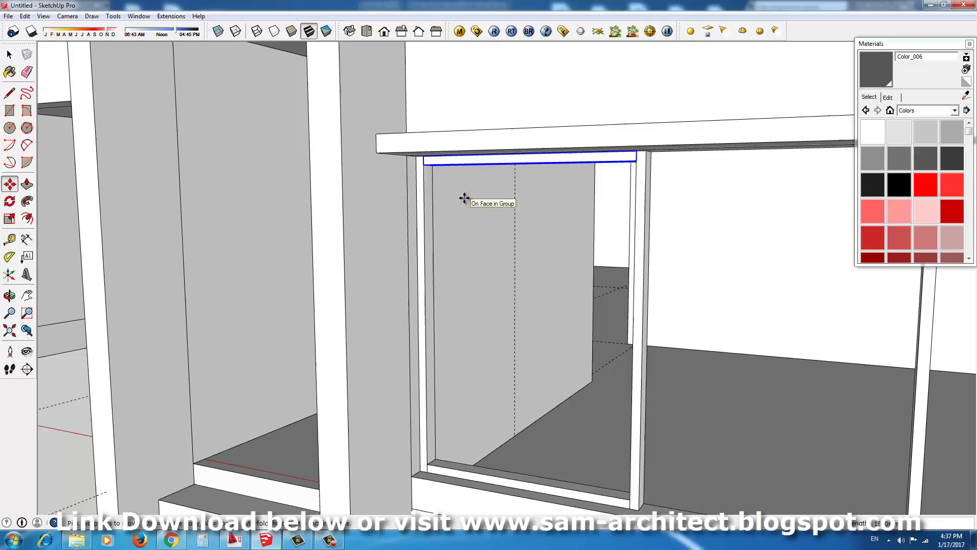
mouse_move(464, 198)
middle_down()
mouse_move(438, 155)
mouse_move(679, 236)
middle_up()
scroll(615, 345, up, 3)
Extrude the frame pieces and paint the panel face Translucent_Glass_Blue
key(p)
mouse_move(581, 337)
middle_down()
mouse_move(543, 284)
mouse_move(568, 312)
mouse_move(530, 313)
middle_up()
scroll(540, 300, down, 3)
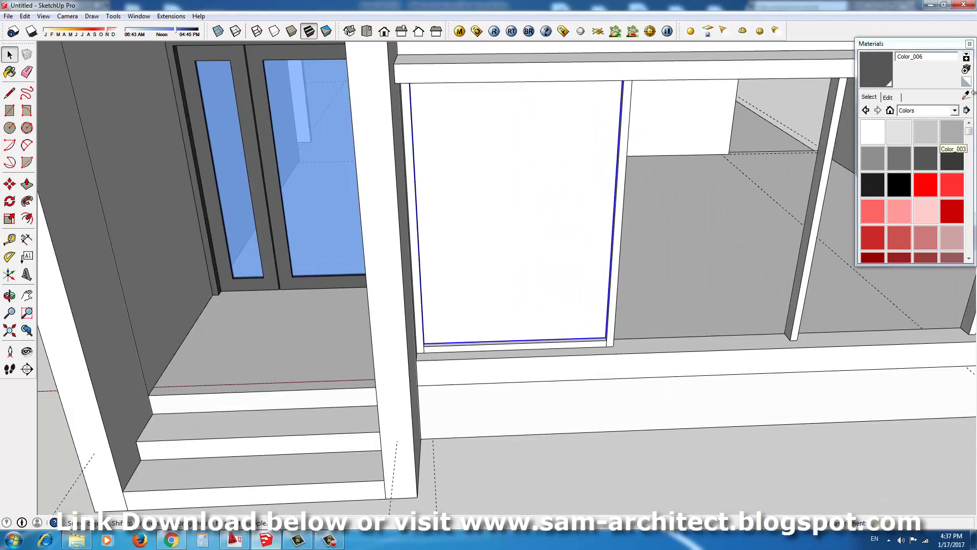
key(b)
click(544, 193)
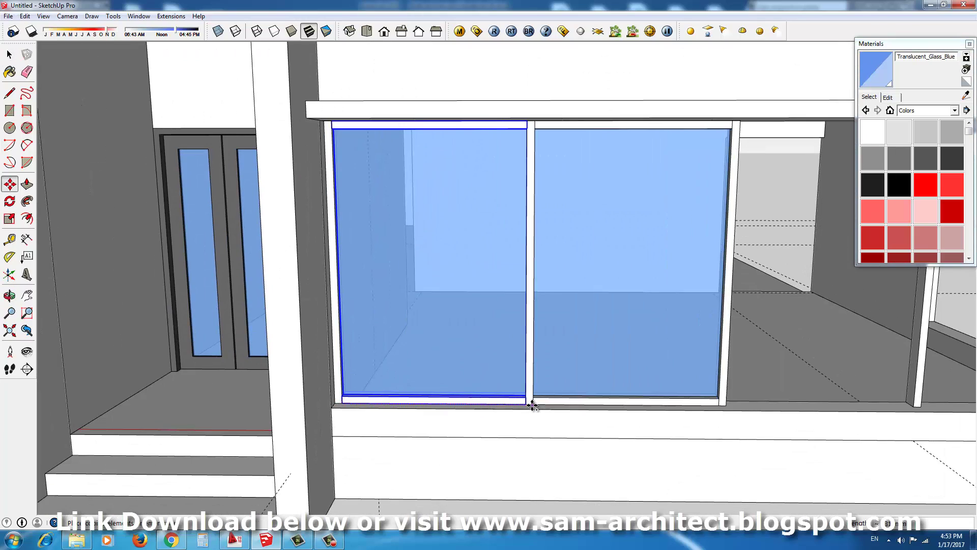
Copy the blue glass panel across the opening, entering 3x for the copies
click(533, 405)
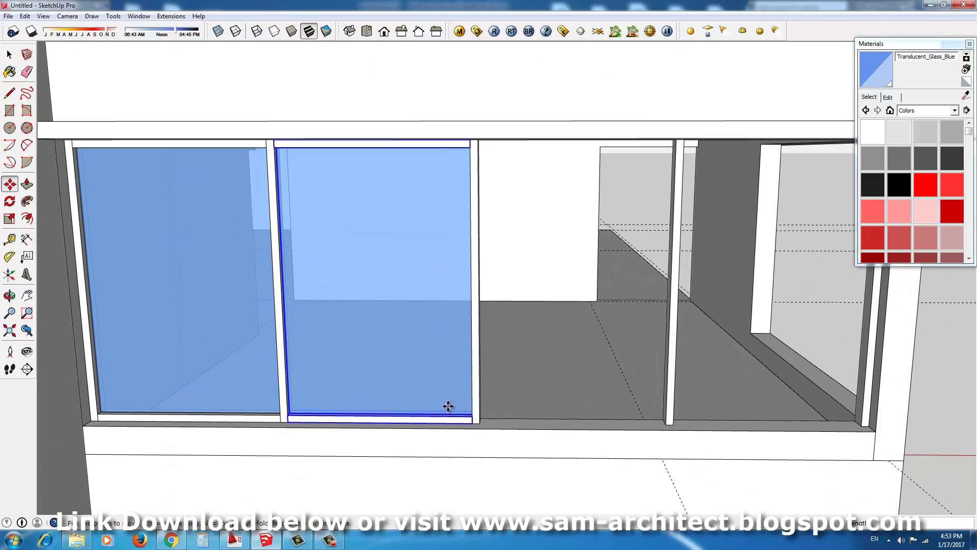
text(3x)
key(Return)
middle_drag(646, 376, 457, 388)
key(space)
mouse_move(395, 367)
middle_down()
mouse_move(650, 368)
mouse_move(655, 465)
middle_up()
Reposition the glass panel to the opening's lower-left corner
key(m)
click(600, 371)
key(q)
scroll(662, 464, up, 3)
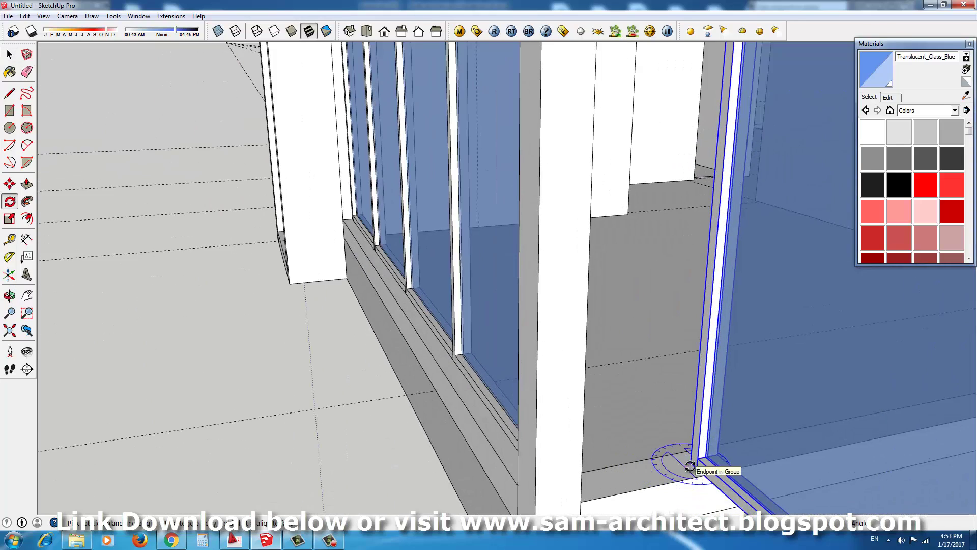
scroll(682, 463, up, 2)
scroll(682, 460, up, 2)
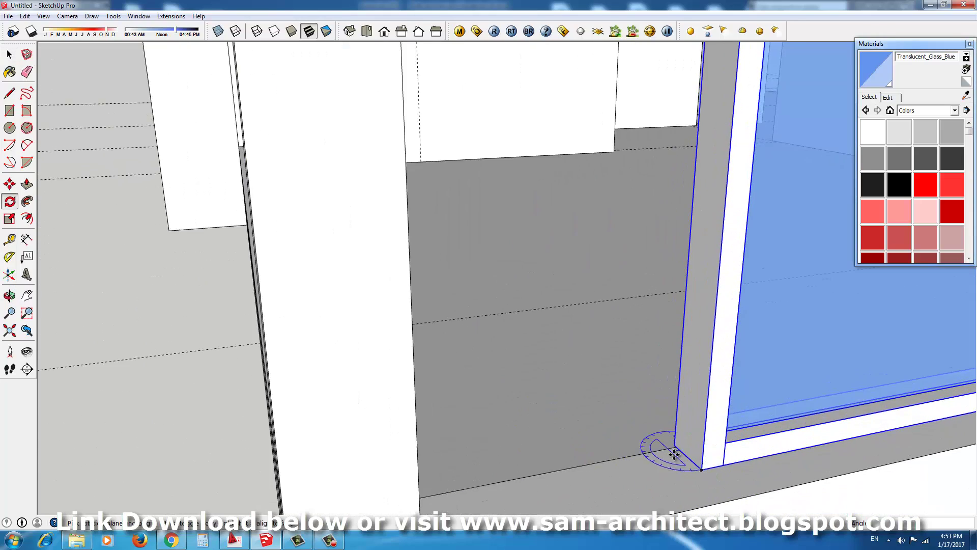
key(m)
mouse_move(682, 461)
shift+middle_down()
mouse_move(421, 406)
mouse_move(148, 448)
shift+middle_up()
scroll(364, 378, down, 5)
key(space)
scroll(379, 479, up, 2)
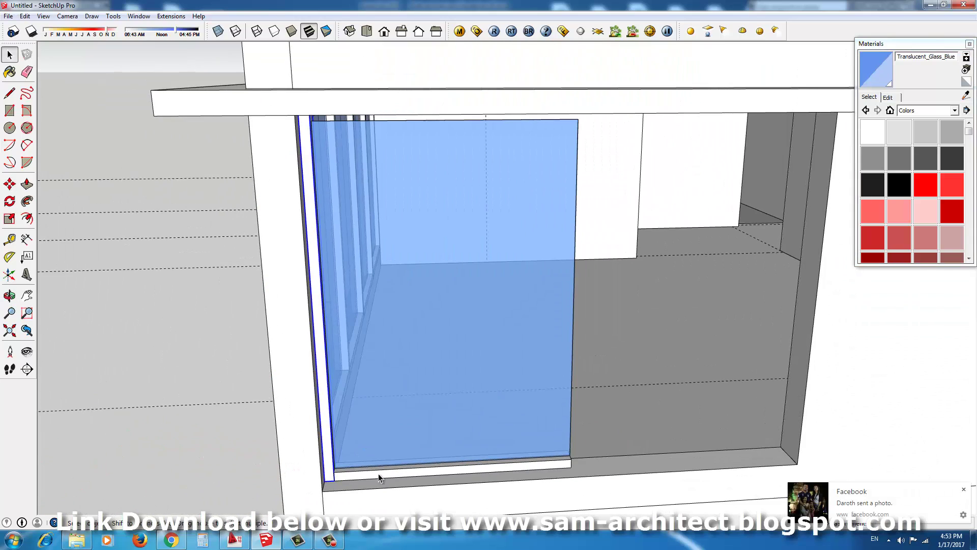
Bring the glass panel's corner into view and select the panel
middle_drag(461, 473, 720, 430)
scroll(703, 427, down, 2)
scroll(571, 414, down, 1)
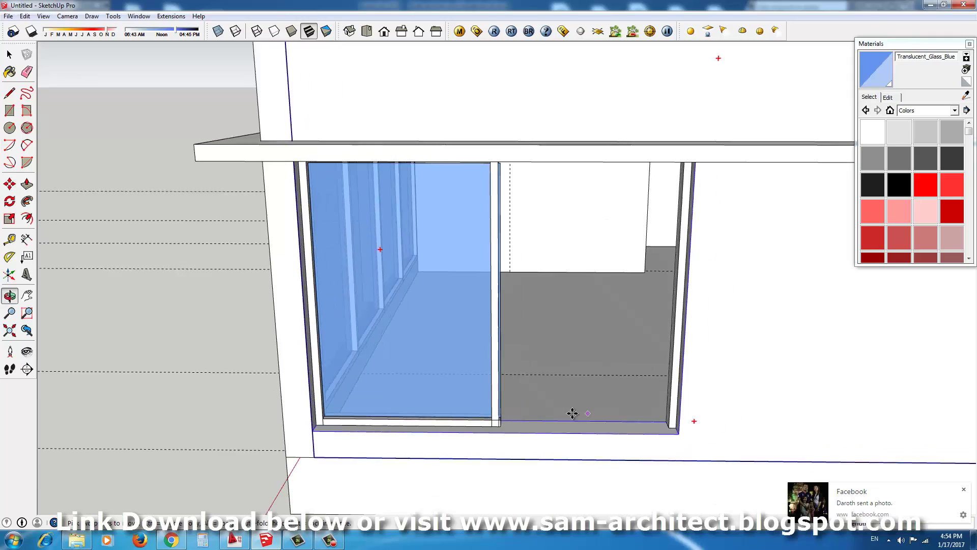
scroll(447, 436, up, 5)
key(space)
scroll(446, 436, up, 1)
scroll(570, 407, up, 1)
click(390, 387)
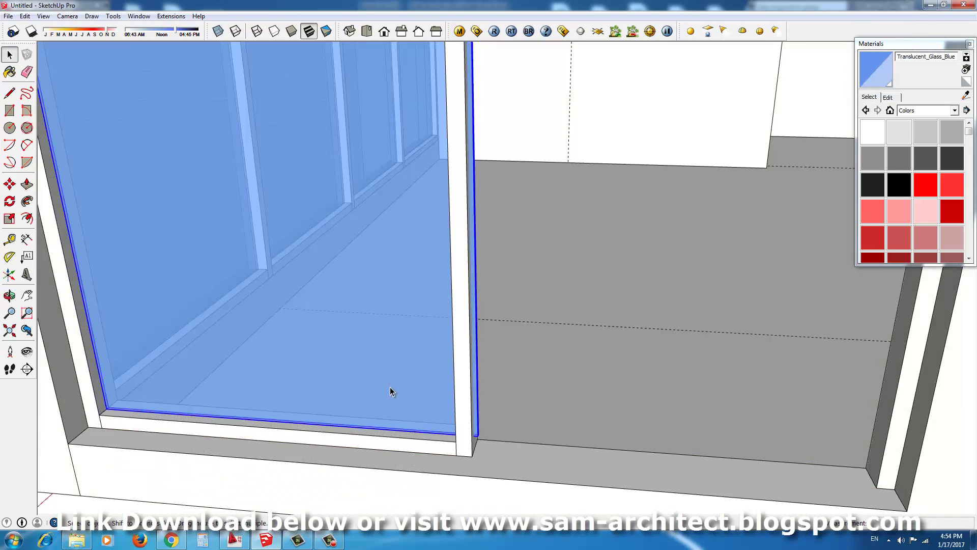
Copy the glass panel into the right opening and check the whole house
key(p)
scroll(488, 451, up, 3)
scroll(473, 451, down, 5)
scroll(485, 381, down, 3)
scroll(357, 351, down, 2)
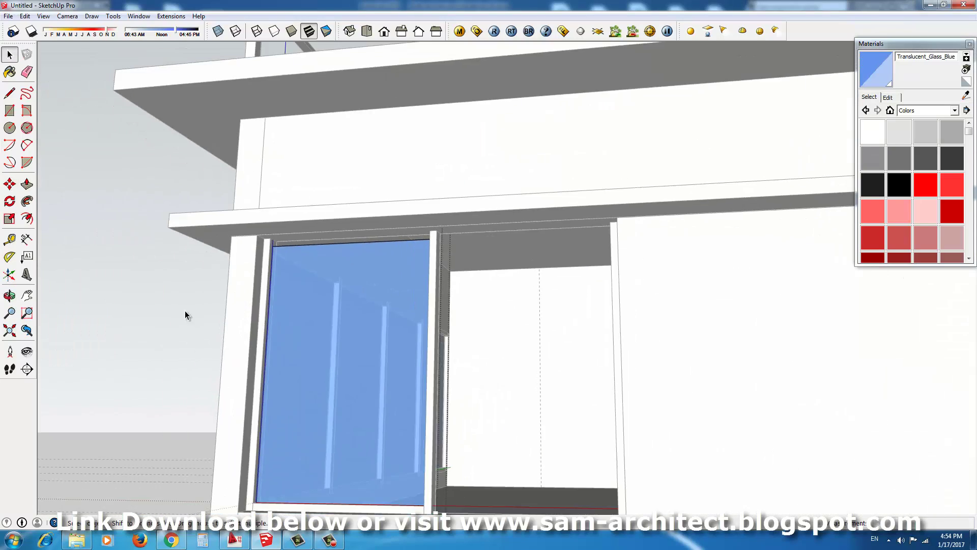
key(m)
key(space)
middle_drag(267, 244, 448, 283)
scroll(499, 447, up, 2)
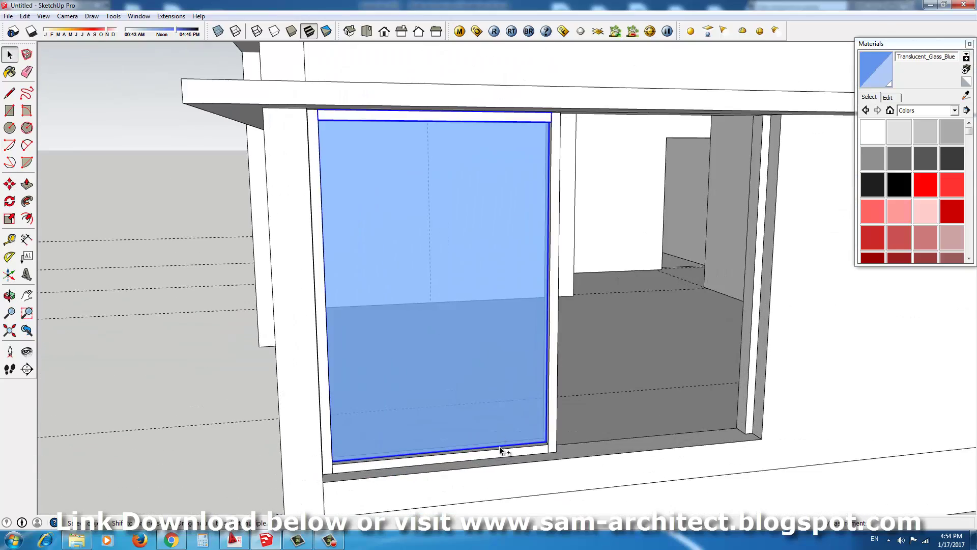
ctrl+drag(550, 451, 764, 431)
key(space)
scroll(713, 387, down, 5)
mouse_move(654, 345)
middle_down()
mouse_move(386, 343)
mouse_move(448, 338)
middle_up()
scroll(448, 338, up, 3)
Inset the lower side-wall face and push it in to start the doorway
scroll(475, 227, down, 2)
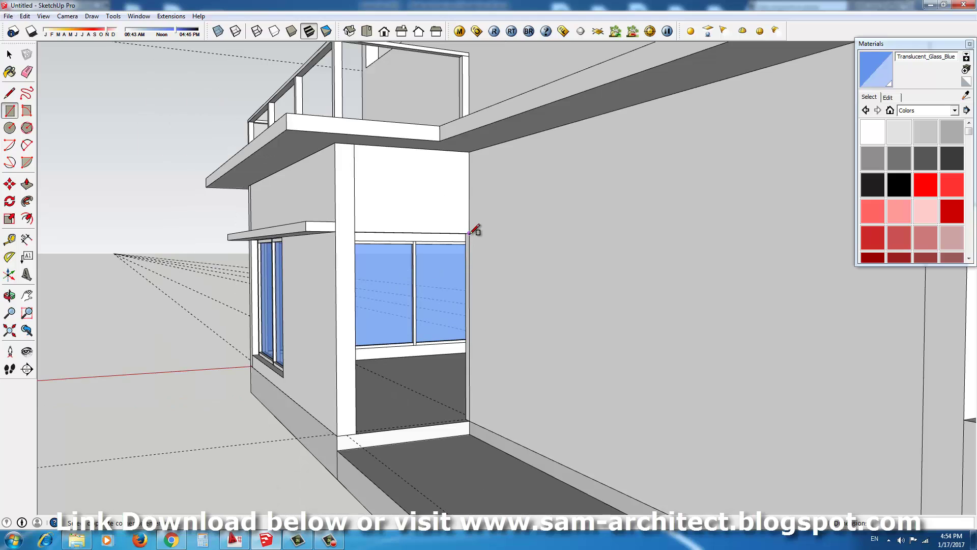
key(r)
key(f)
click(384, 355)
key(p)
drag(439, 375, 467, 443)
scroll(467, 443, up, 3)
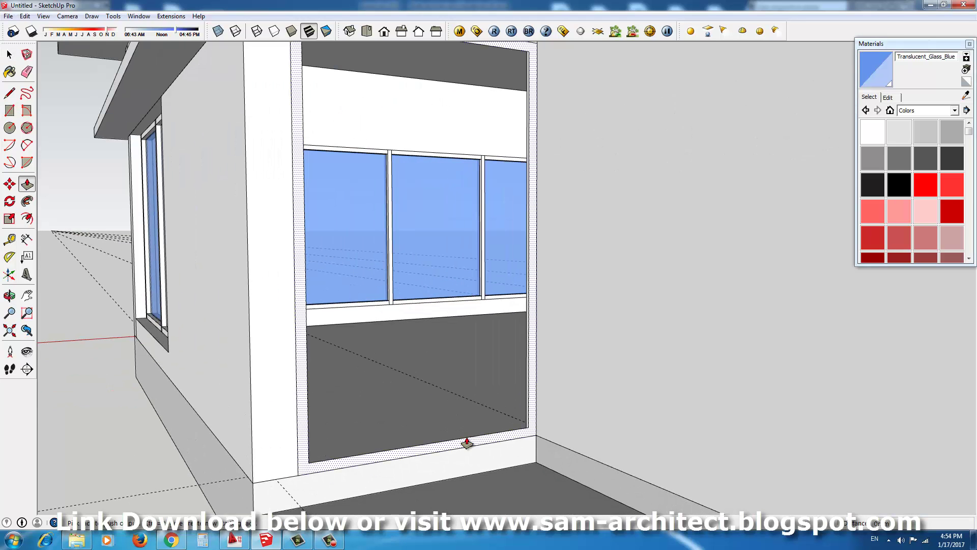
Offset the opening's outline and push the inner door face through the wall
right_click(520, 266)
click(539, 383)
scroll(537, 352, down, 3)
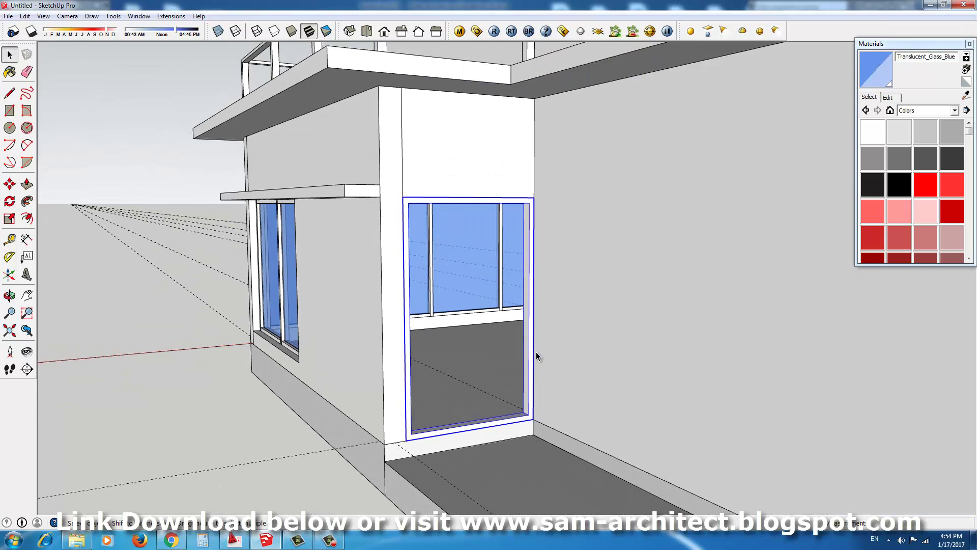
scroll(420, 351, up, 3)
key(f)
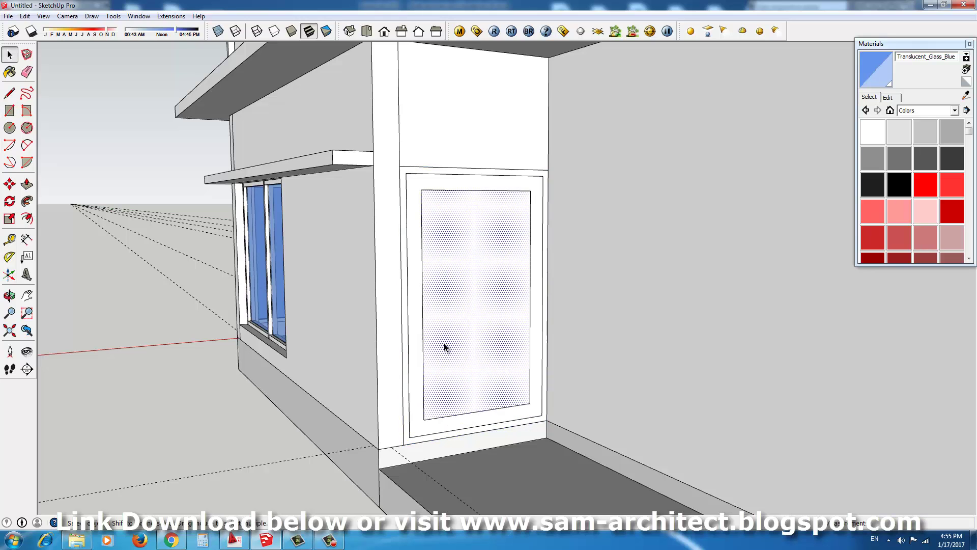
key(p)
scroll(498, 422, up, 3)
mouse_move(445, 347)
mouse_down()
mouse_move(498, 421)
mouse_move(554, 337)
mouse_up()
Close a rectangle across the doorway and paint it Translucent_Glass_Blue
click(423, 382)
click(471, 367)
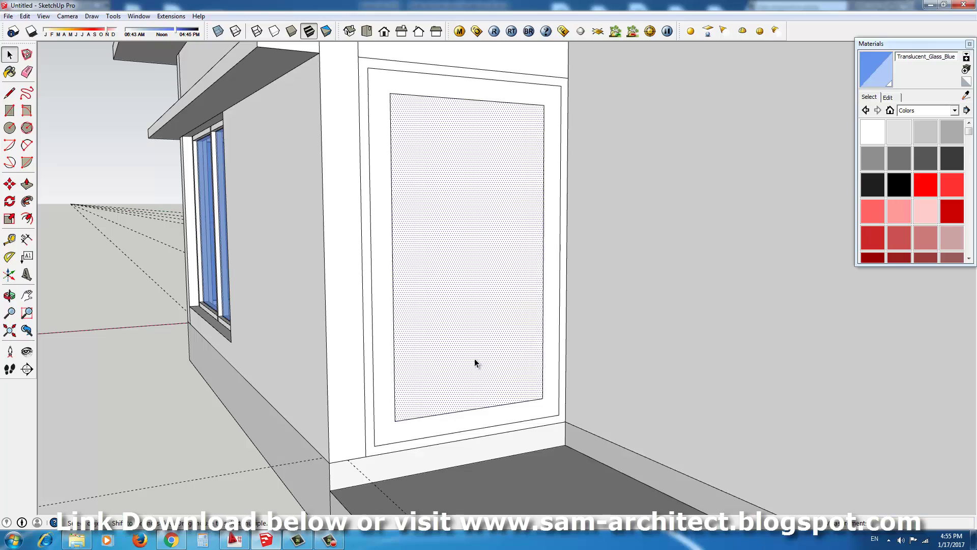
right_click(474, 358)
middle_drag(474, 359, 524, 357)
scroll(549, 402, up, 5)
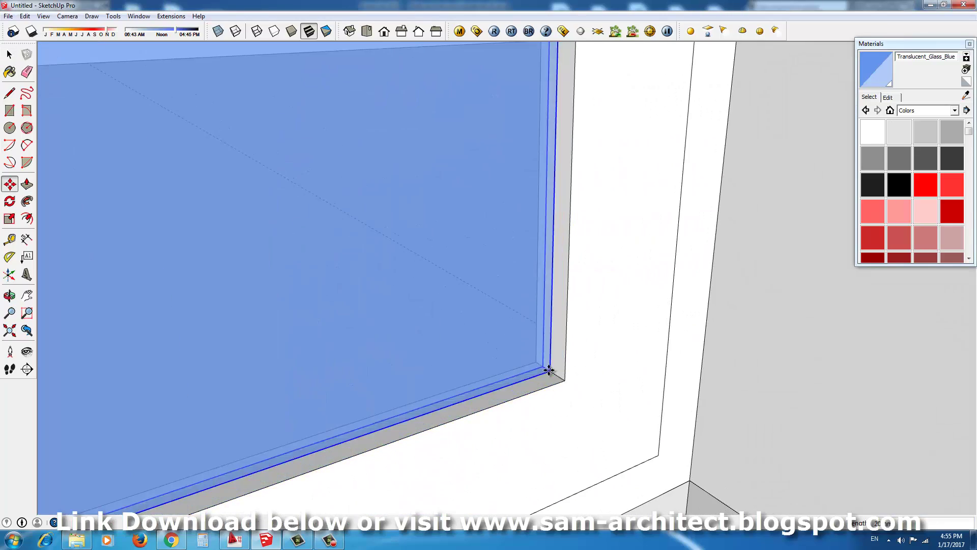
scroll(613, 361, down, 5)
scroll(613, 362, up, 3)
Open the awning group for editing and inspect it from above and the side
key(space)
scroll(530, 353, down, 3)
scroll(380, 331, up, 4)
double_click(377, 328)
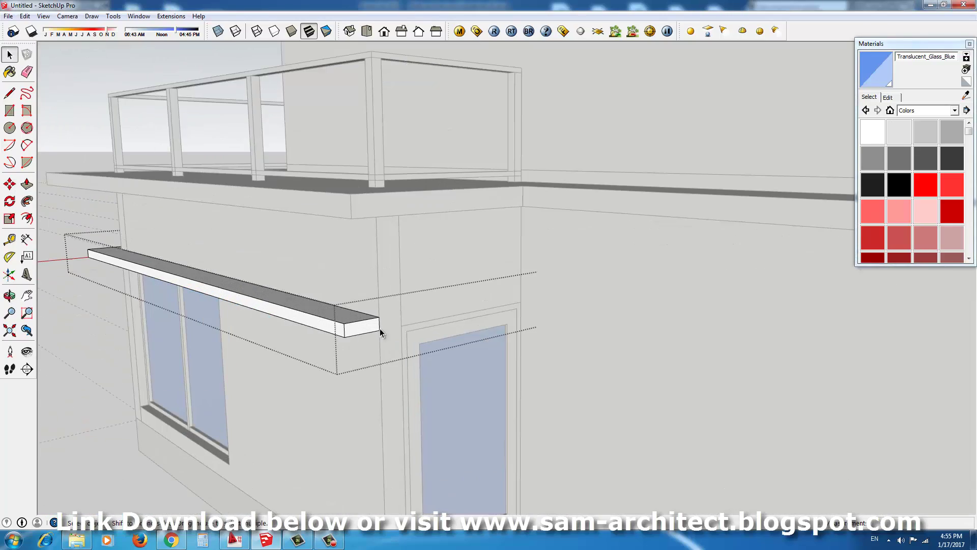
middle_drag(393, 330, 330, 395)
scroll(252, 433, up, 2)
key(space)
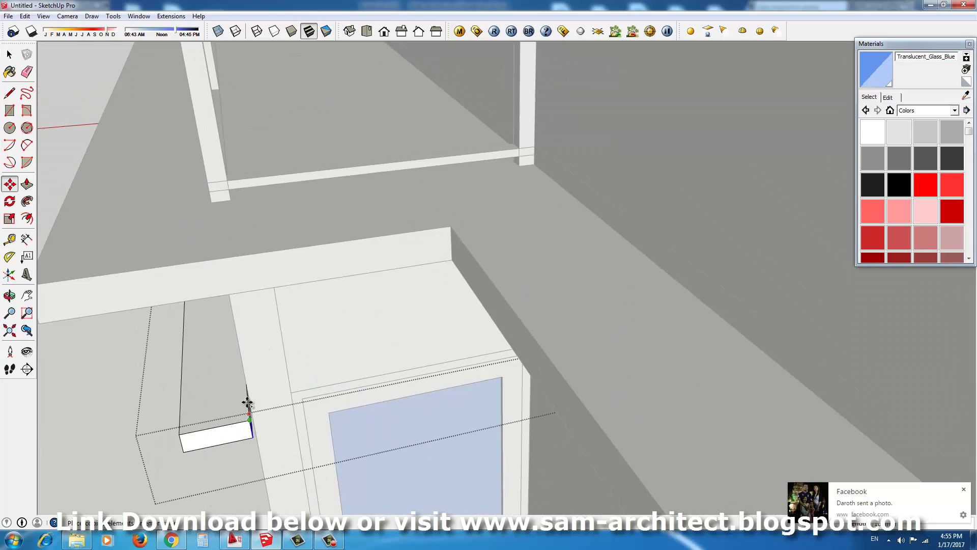
scroll(261, 432, down, 3)
key(p)
middle_drag(262, 432, 433, 328)
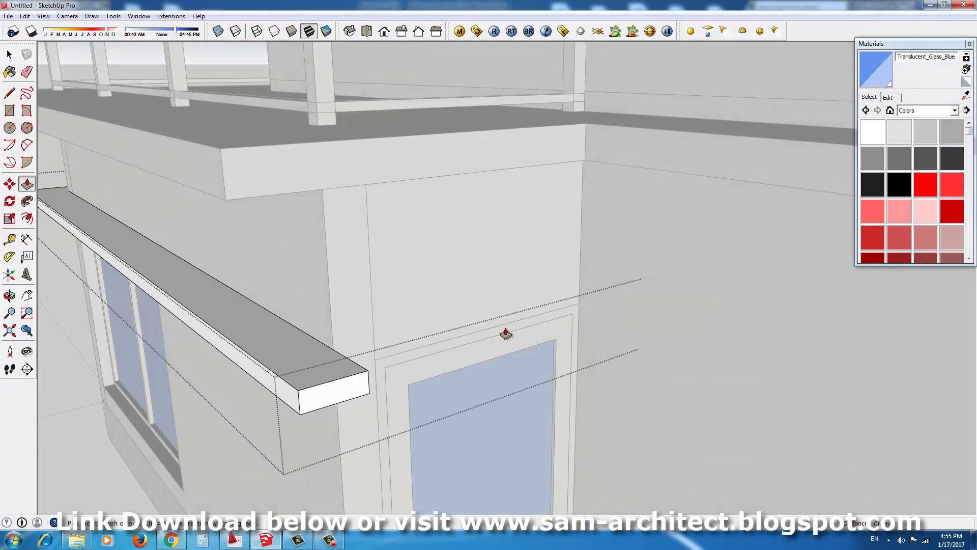
scroll(448, 366, down, 3)
key(space)
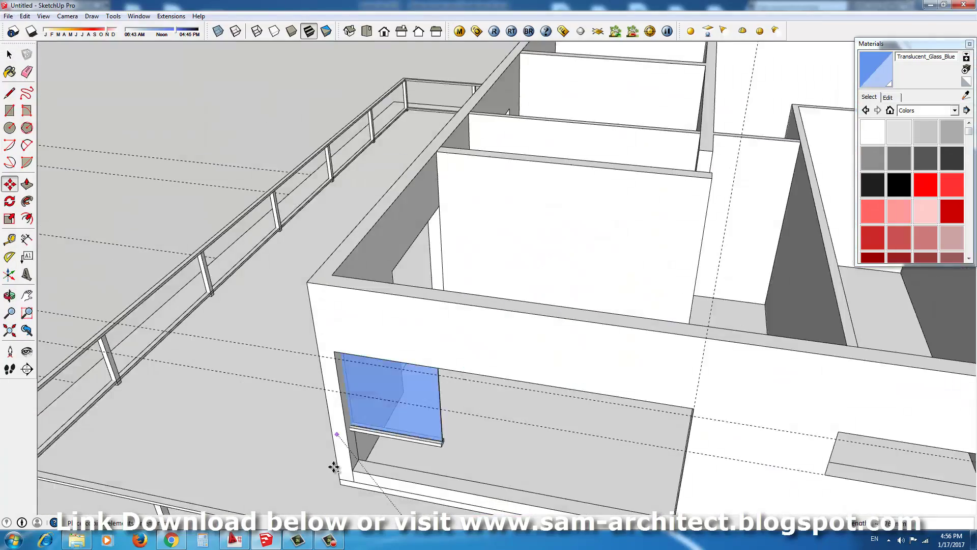
Position and size the blue glass panes in the upper-storey front window openings with Move and Push/Pull
middle_drag(390, 442, 590, 366)
scroll(591, 366, down, 3)
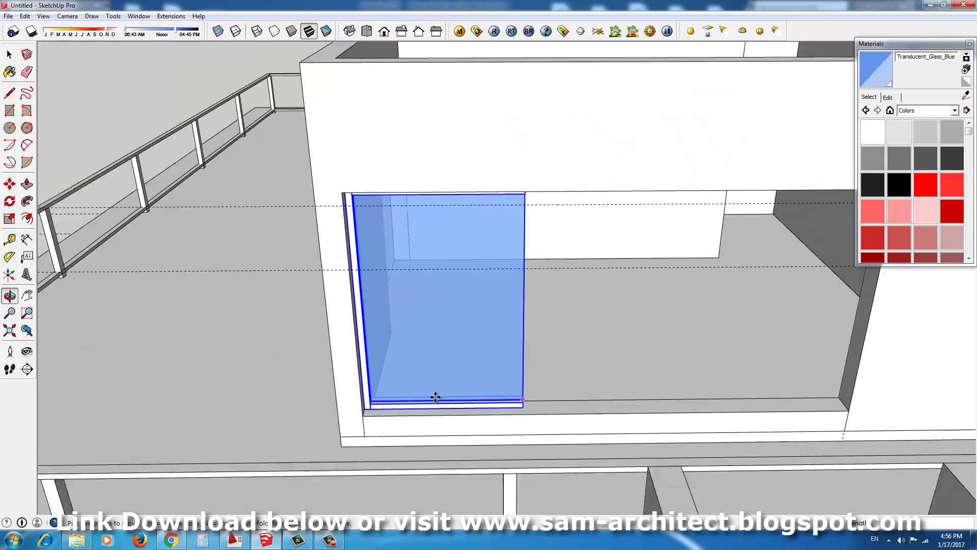
scroll(360, 410, up, 5)
key(m)
scroll(504, 417, down, 2)
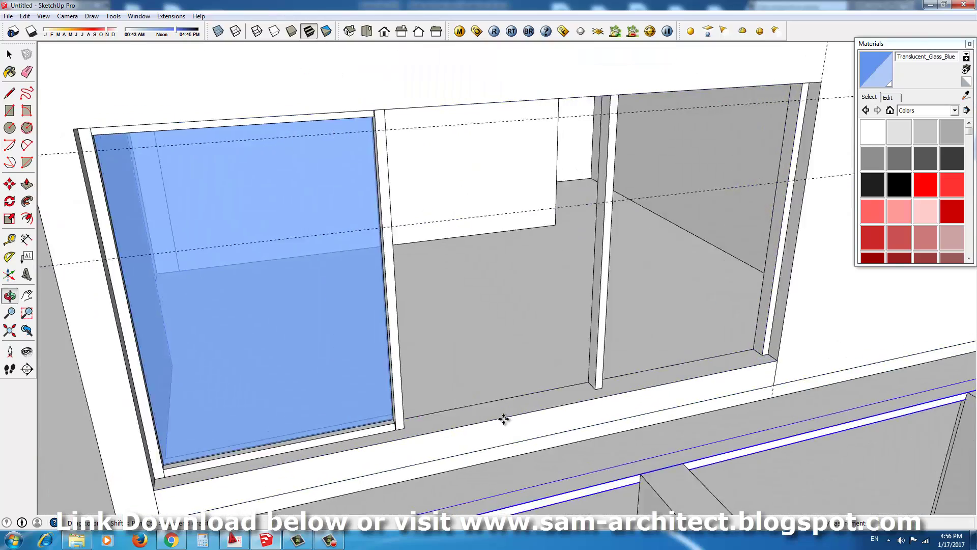
scroll(506, 434, up, 3)
scroll(389, 436, up, 3)
key(p)
mouse_move(422, 407)
middle_down()
mouse_move(415, 386)
mouse_move(507, 396)
mouse_move(515, 420)
middle_up()
scroll(514, 421, down, 2)
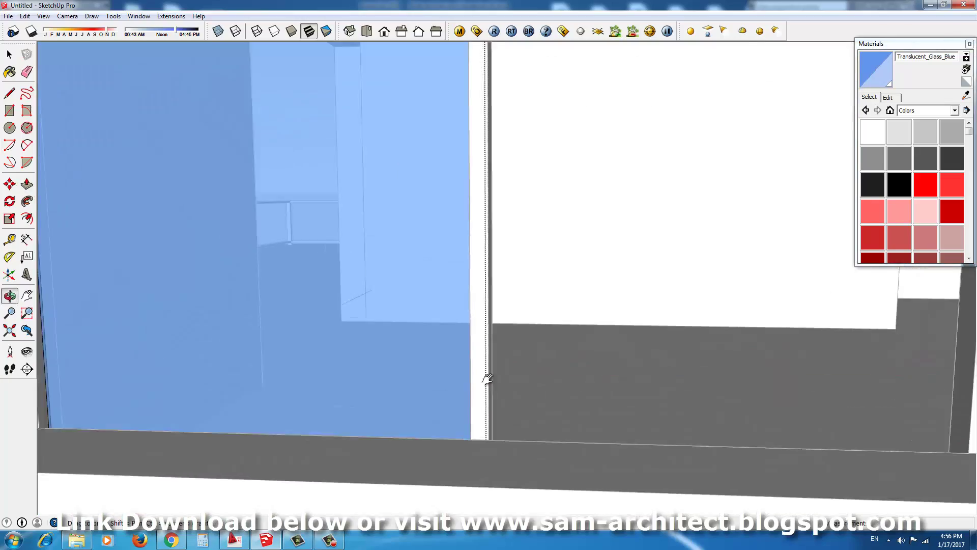
scroll(483, 375, down, 2)
scroll(480, 243, up, 3)
scroll(524, 225, up, 3)
Fine-tune the pane placement, then orbit out to view the whole house
key(space)
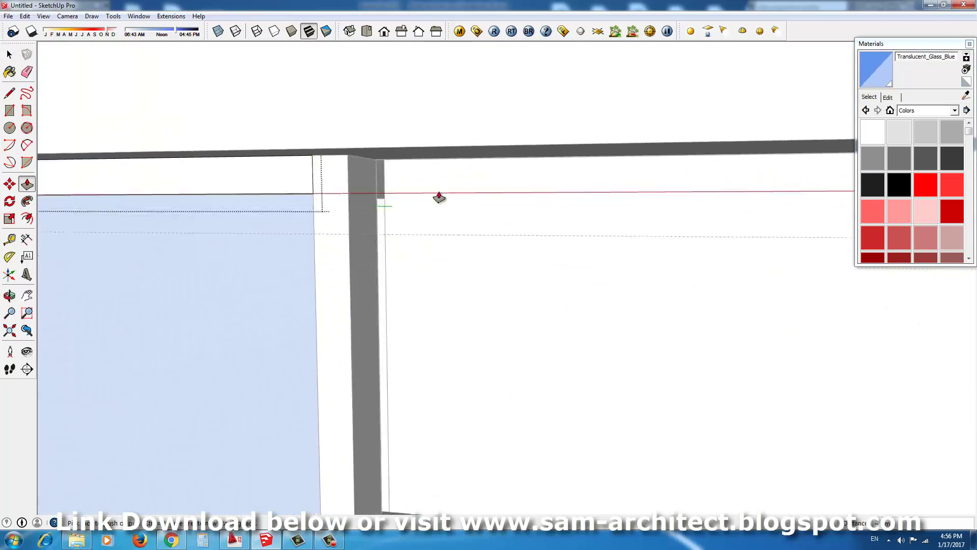
scroll(439, 197, down, 3)
key(m)
scroll(502, 192, up, 2)
scroll(506, 361, up, 3)
scroll(333, 347, up, 2)
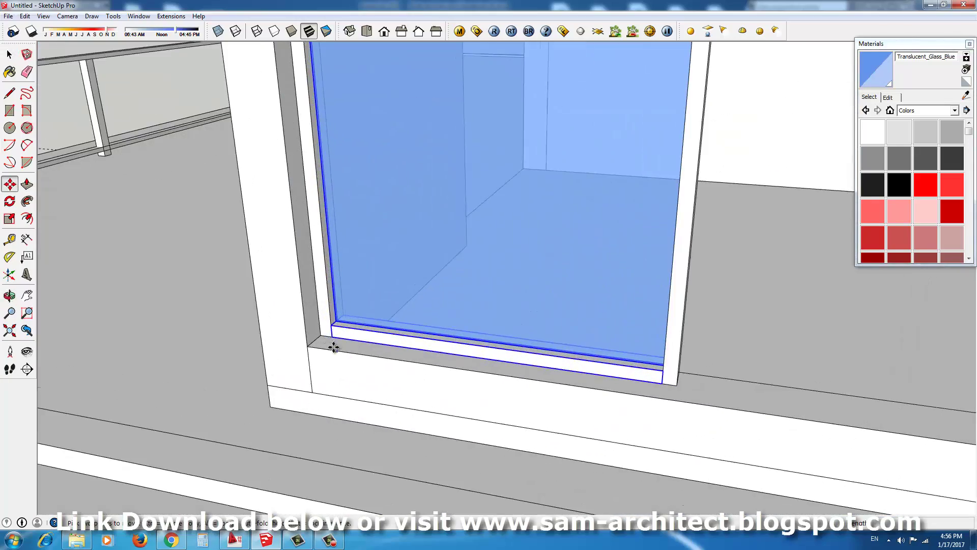
scroll(663, 382, down, 3)
scroll(489, 317, down, 2)
key(space)
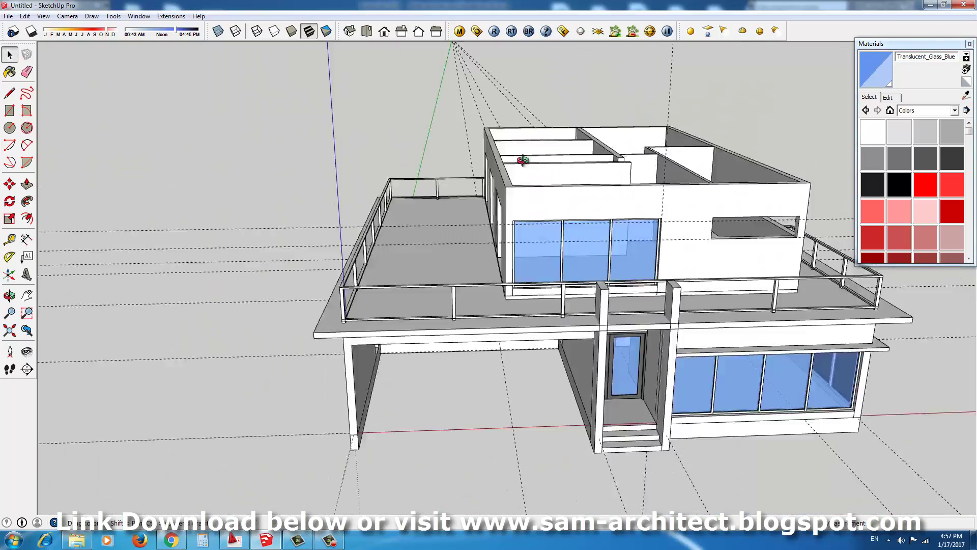
mouse_move(519, 157)
middle_down()
mouse_move(415, 217)
mouse_move(441, 305)
middle_up()
scroll(433, 204, up, 3)
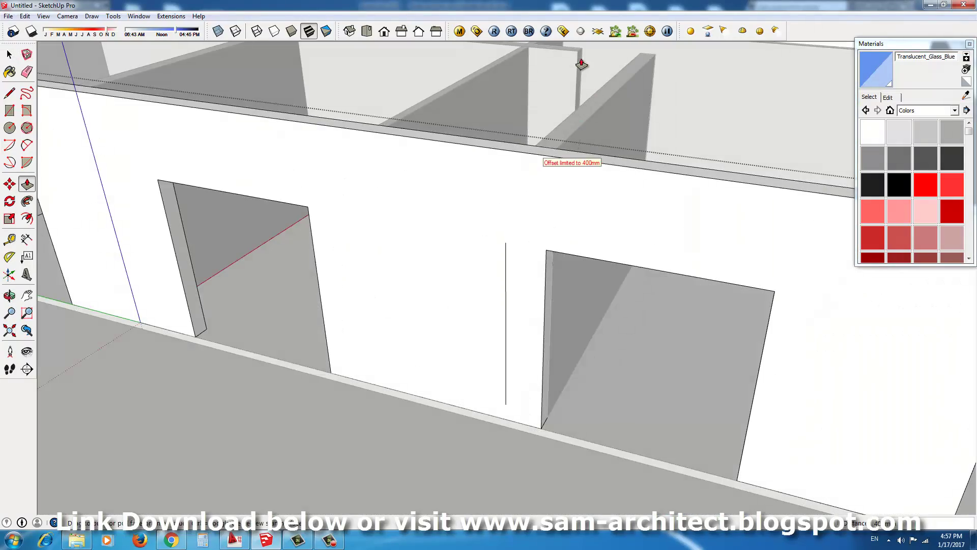
Draw a rectangle filling the long upper-floor window opening and push/pull it
scroll(589, 343, down, 3)
scroll(553, 278, up, 3)
scroll(553, 278, up, 2)
key(r)
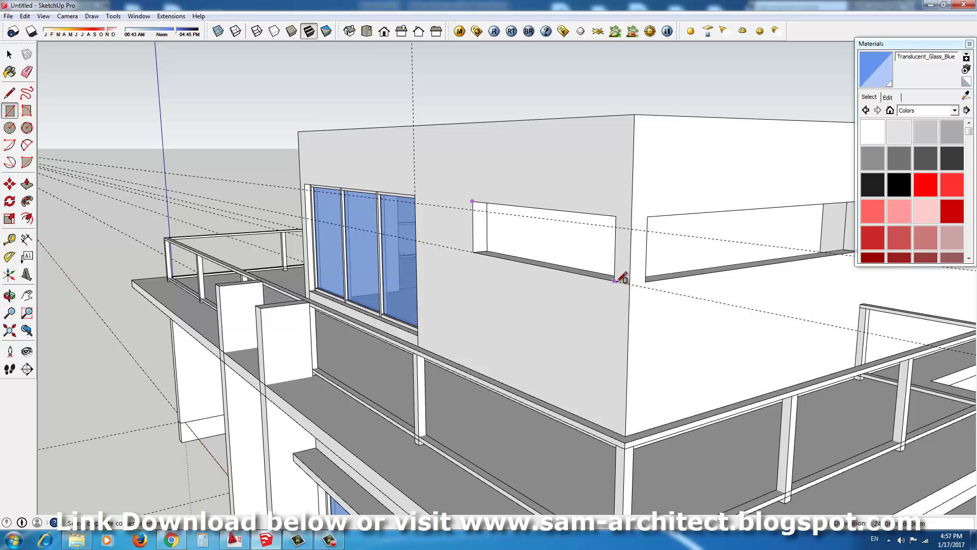
click(615, 281)
scroll(601, 244, up, 1)
key(p)
scroll(530, 252, up, 1)
key(m)
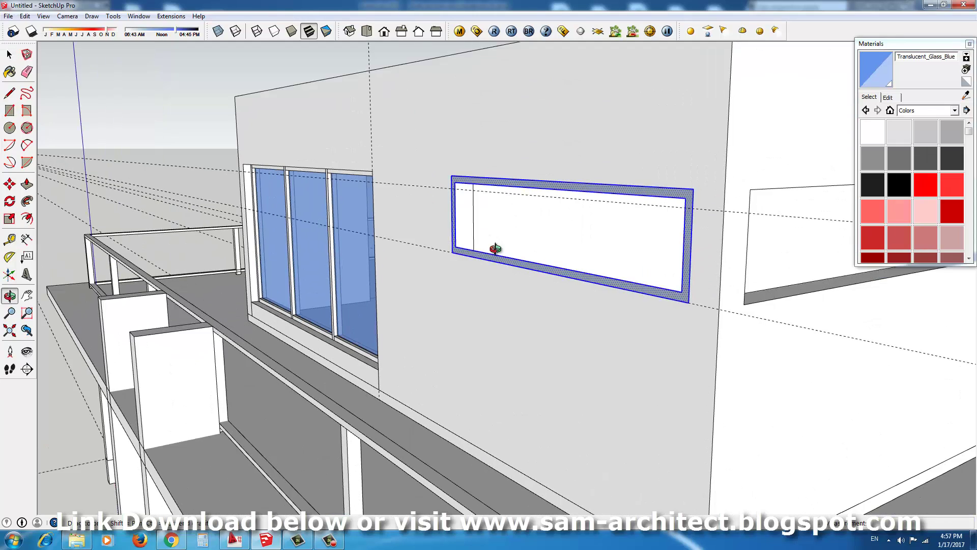
scroll(497, 251, up, 3)
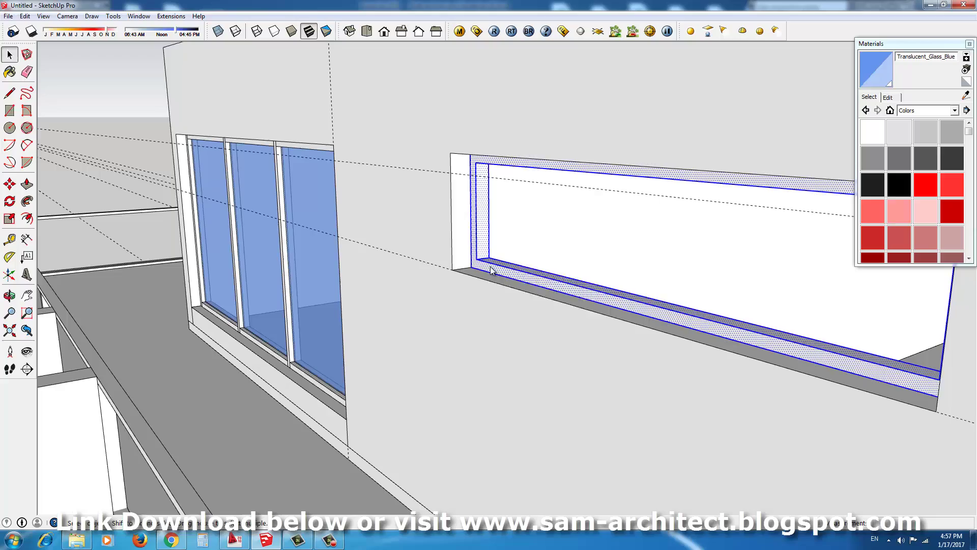
Shape the window frame near the railing and make it a group
mouse_move(466, 286)
middle_down()
mouse_move(519, 92)
mouse_move(385, 325)
mouse_move(603, 327)
middle_up()
key(r)
scroll(576, 310, up, 2)
key(p)
scroll(547, 263, down, 2)
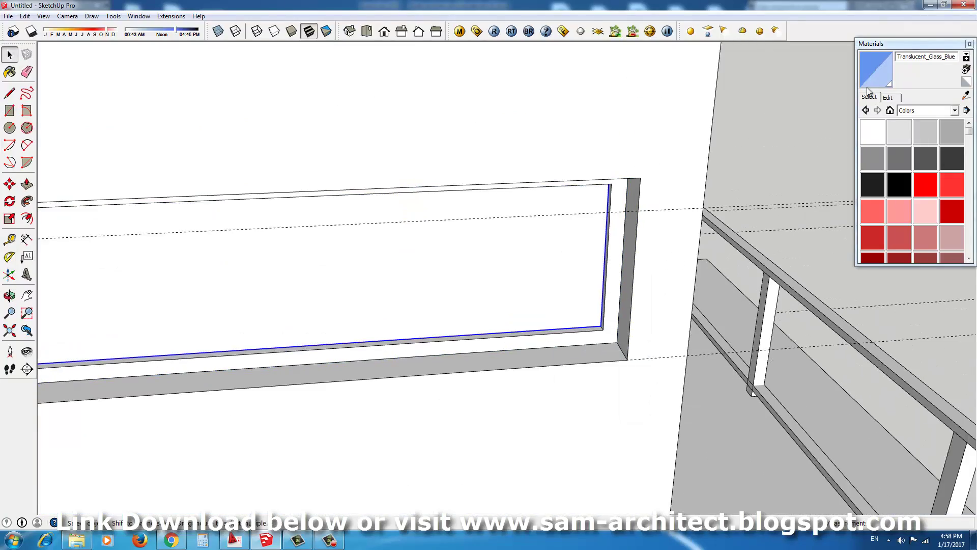
mouse_move(547, 263)
middle_down()
mouse_move(574, 277)
mouse_move(613, 130)
mouse_move(316, 148)
mouse_move(436, 255)
mouse_move(532, 254)
mouse_move(862, 316)
mouse_move(794, 313)
middle_up()
key(r)
key(p)
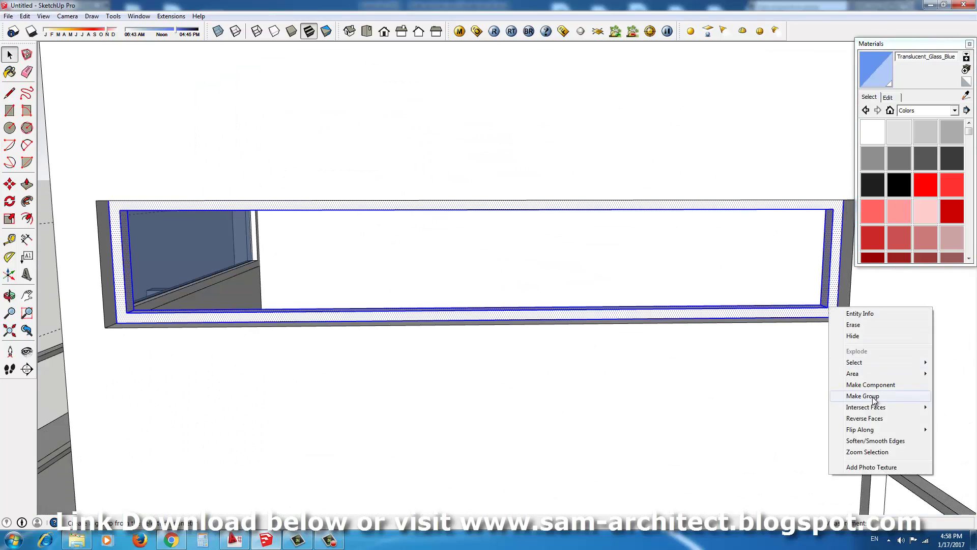
click(875, 396)
Draw the glass face over the window opening and paint it Translucent_Glass_Blue
mouse_move(875, 397)
middle_down()
mouse_move(803, 236)
mouse_move(201, 355)
middle_up()
scroll(786, 227, down, 3)
key(r)
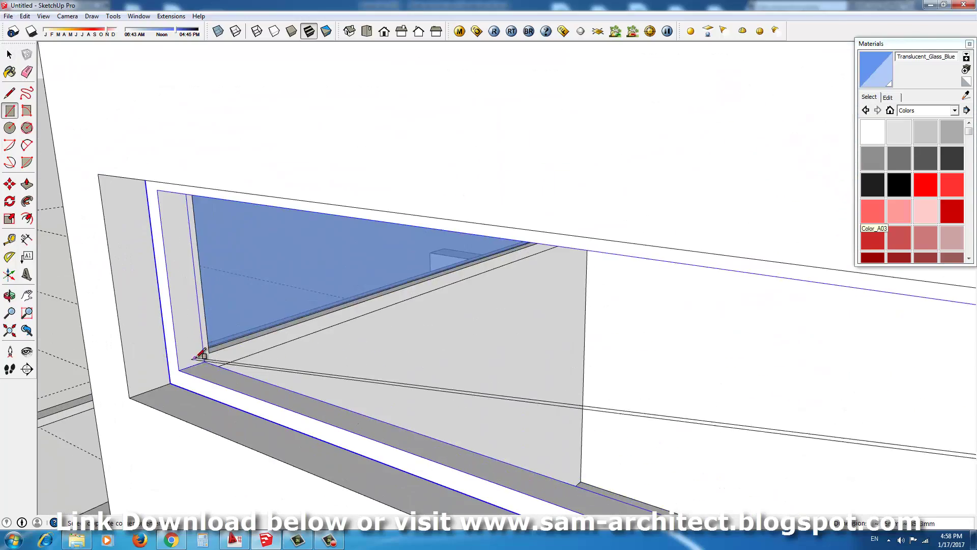
click(201, 355)
key(p)
click(325, 411)
key(b)
click(546, 327)
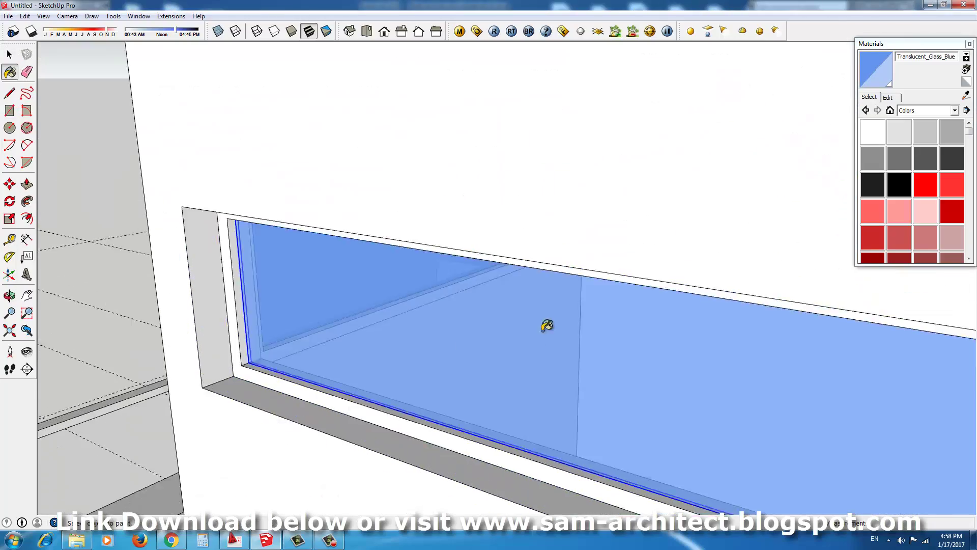
scroll(427, 246, down, 5)
Look down into the upper rooms and open the wall group for editing
middle_drag(427, 246, 763, 407)
scroll(628, 259, up, 5)
double_click(628, 258)
key(m)
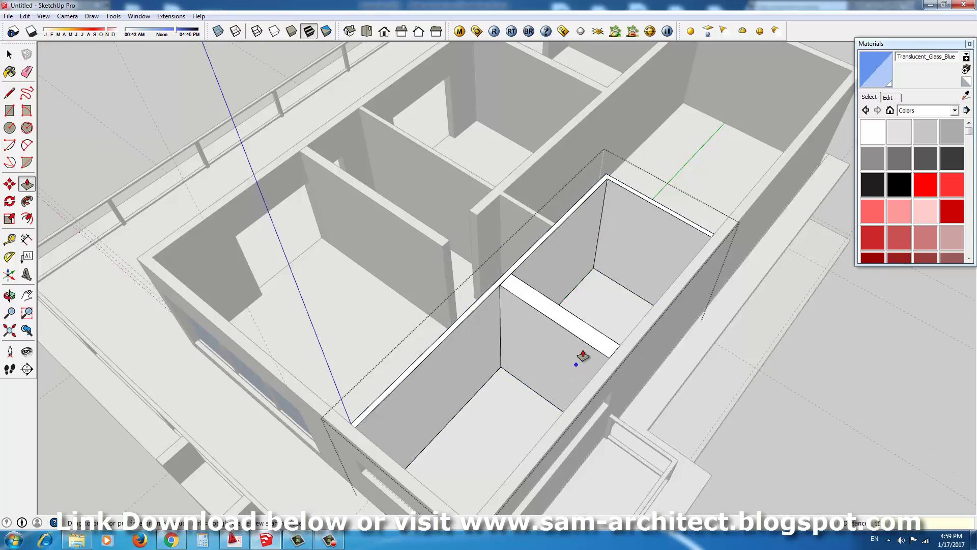
Draw a rectangle filling the ground-floor door opening
key(space)
scroll(583, 355, down, 5)
mouse_move(583, 355)
middle_down()
mouse_move(582, 273)
mouse_move(601, 286)
middle_up()
scroll(520, 290, down, 3)
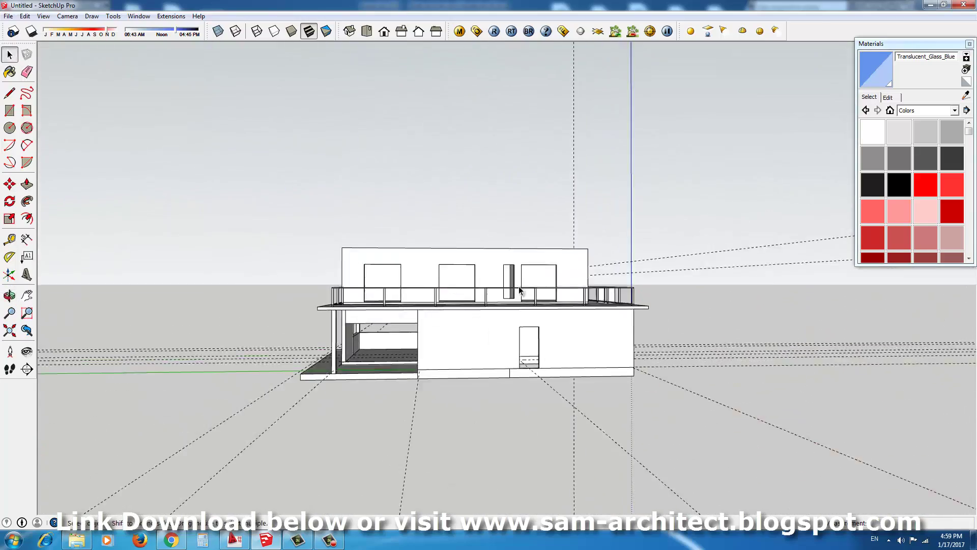
middle_drag(519, 290, 611, 312)
scroll(626, 405, up, 5)
scroll(576, 334, up, 3)
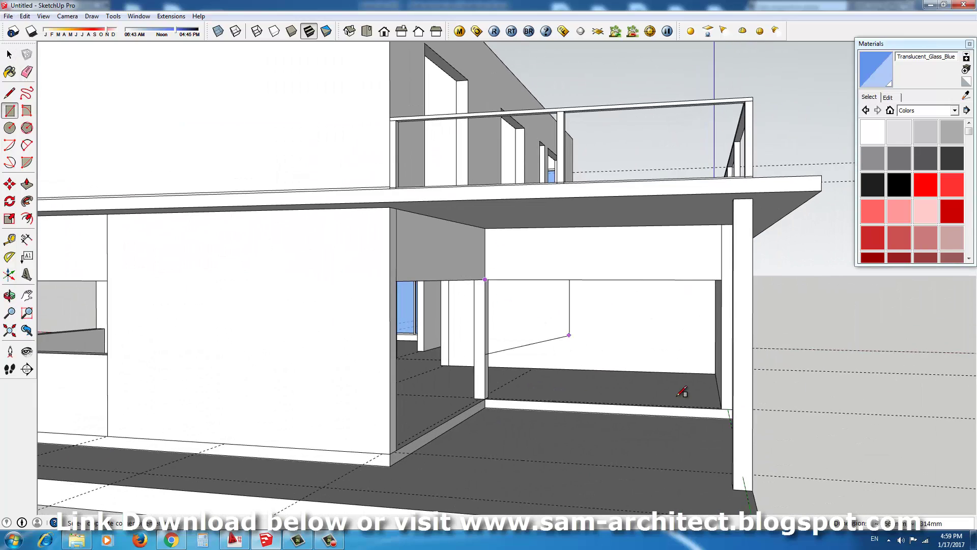
scroll(682, 392, up, 2)
click(721, 407)
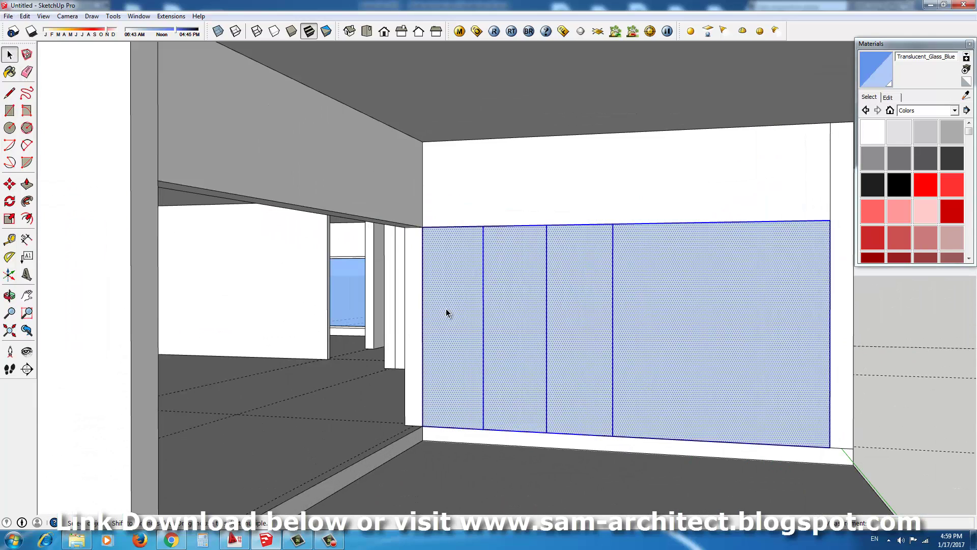
Group the new panel, then offset and push/pull its edges into a door frame
right_click(446, 309)
click(505, 397)
scroll(462, 349, up, 5)
key(f)
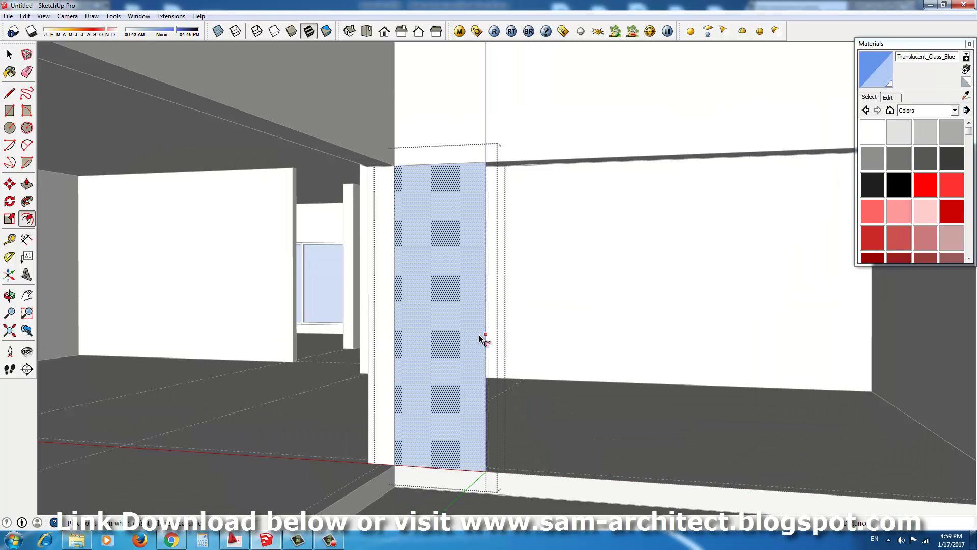
key(p)
mouse_move(502, 371)
middle_down()
mouse_move(383, 400)
mouse_move(507, 359)
middle_up()
key(space)
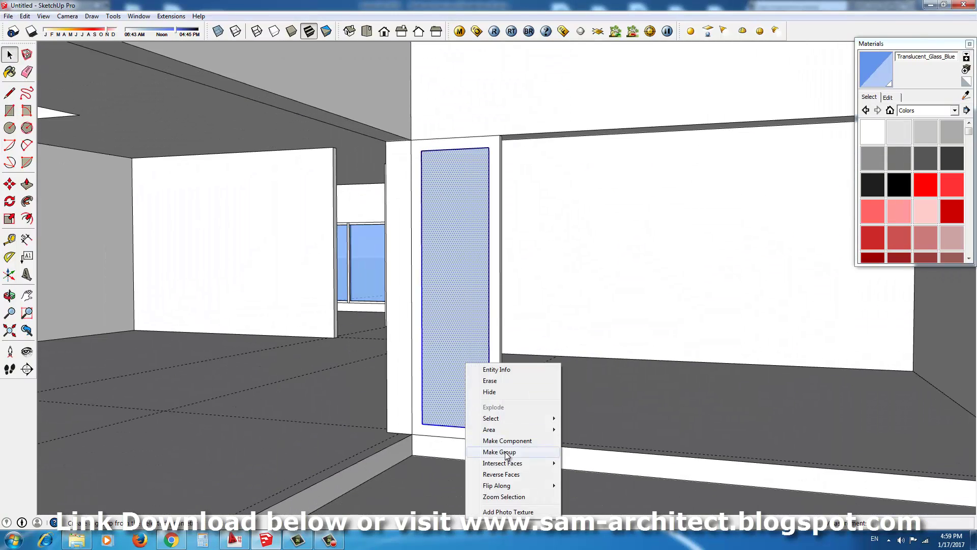
Group the glass panel and paint it Translucent_Glass_Blue
click(508, 453)
scroll(403, 421, up, 4)
scroll(457, 391, up, 3)
key(p)
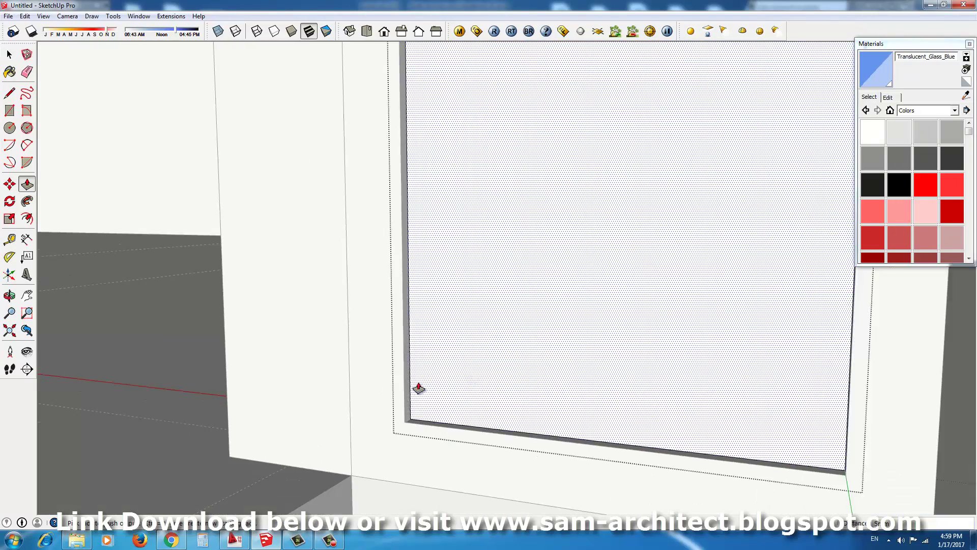
scroll(419, 388, down, 5)
key(b)
click(520, 256)
Copy the finished door beside the original and repeat it 5x for six panels
middle_drag(626, 348, 517, 159)
right_click(517, 159)
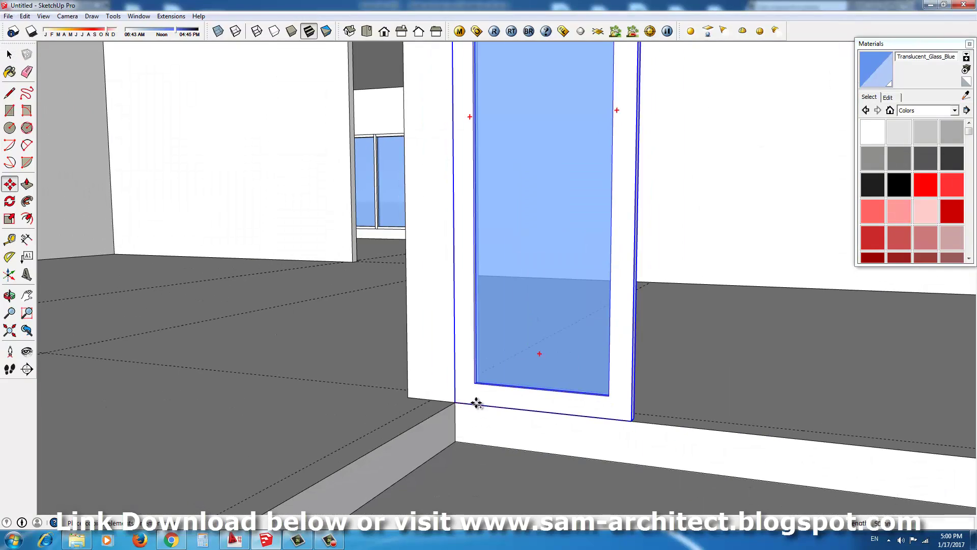
click(633, 420)
scroll(458, 430, down, 2)
scroll(640, 444, down, 2)
text(5x)
key(Return)
Orbit to inspect the row of six panels and select it
mouse_move(639, 444)
middle_down()
mouse_move(498, 338)
mouse_move(659, 306)
middle_up()
key(space)
scroll(659, 343, up, 2)
mouse_move(622, 340)
middle_down()
mouse_move(469, 325)
mouse_move(487, 310)
mouse_move(693, 349)
mouse_move(395, 412)
mouse_move(646, 378)
middle_up()
click(469, 324)
Rotate the panel copy and place it on the left wall
key(q)
click(388, 436)
scroll(388, 436, up, 3)
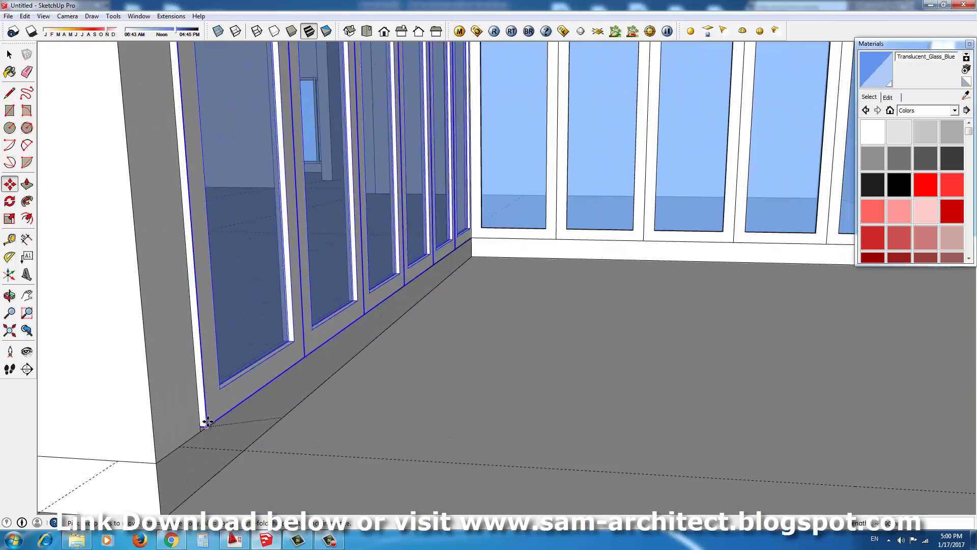
key(m)
scroll(646, 378, down, 5)
key(space)
mouse_move(705, 309)
middle_down()
mouse_move(524, 388)
mouse_move(716, 327)
middle_up()
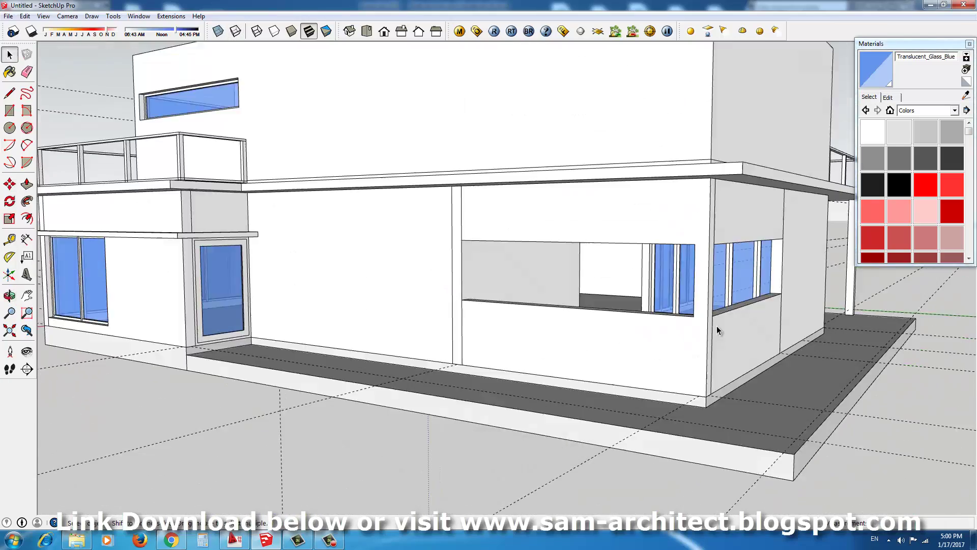
scroll(477, 252, up, 2)
scroll(478, 252, up, 3)
Copy the long upper strip window to the snapped corner of the opening
click(429, 184)
key(m)
click(240, 192)
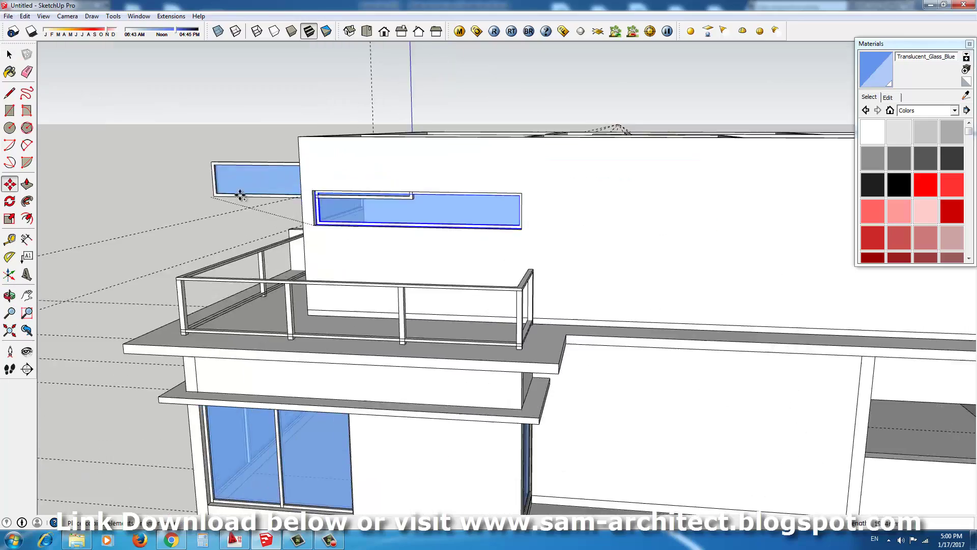
key(ctrl)
click(568, 370)
key(space)
scroll(585, 227, down, 5)
scroll(530, 268, up, 4)
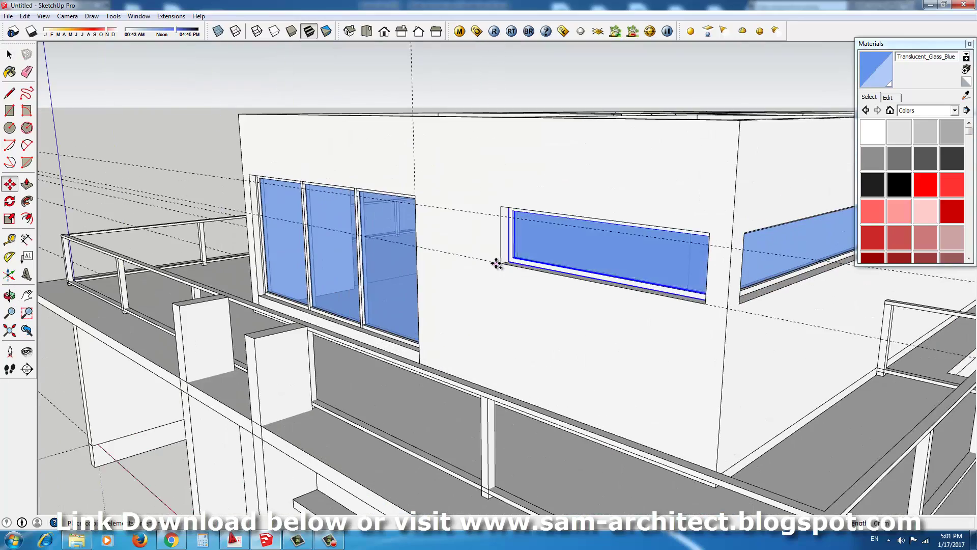
Move the copied strip window into the ground-floor wall opening
mouse_move(497, 263)
middle_down()
mouse_move(677, 310)
mouse_move(543, 307)
middle_up()
scroll(543, 307, up, 3)
scroll(453, 327, up, 2)
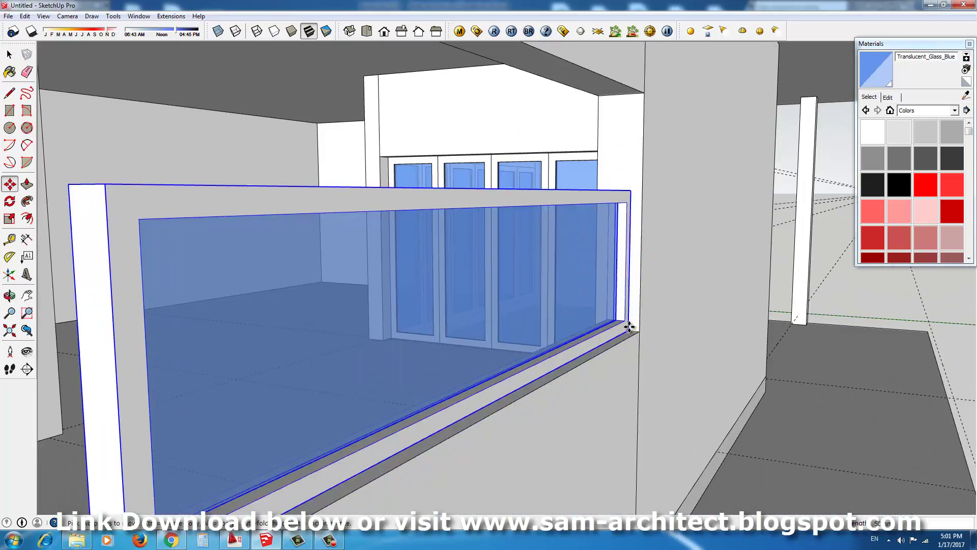
click(630, 326)
scroll(469, 275, down, 5)
middle_drag(470, 275, 586, 393)
scroll(550, 338, up, 2)
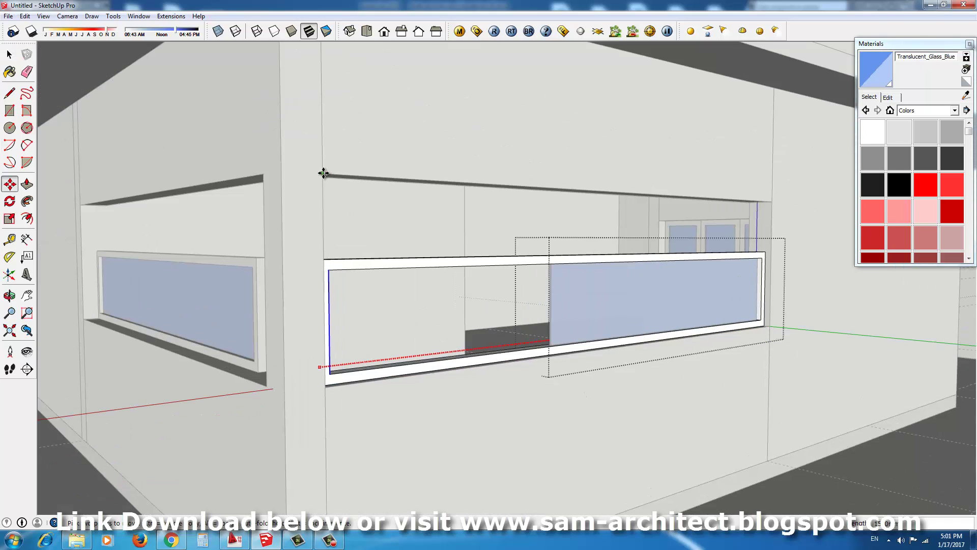
click(357, 376)
key(space)
Orbit around the building corner to view the whole house with the new windows
middle_drag(358, 376, 505, 340)
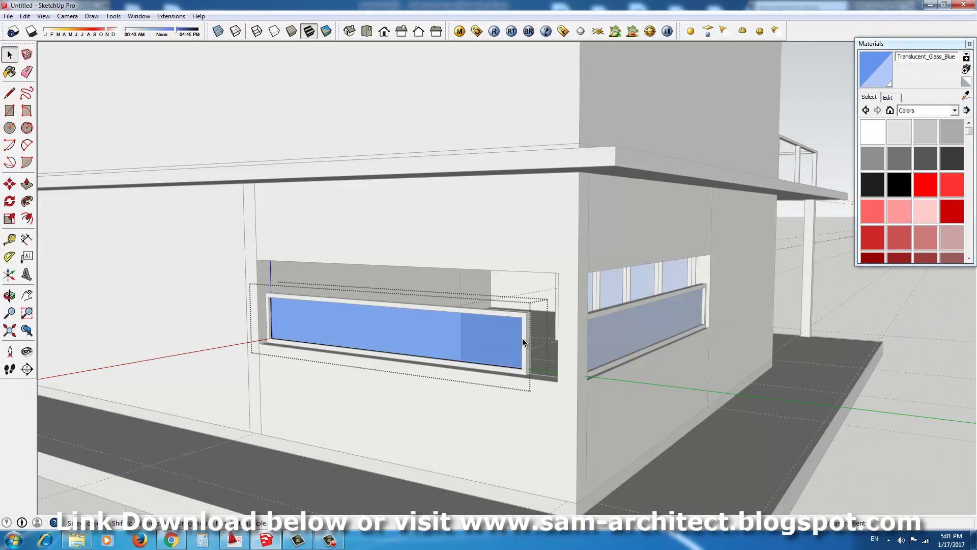
scroll(536, 332, up, 5)
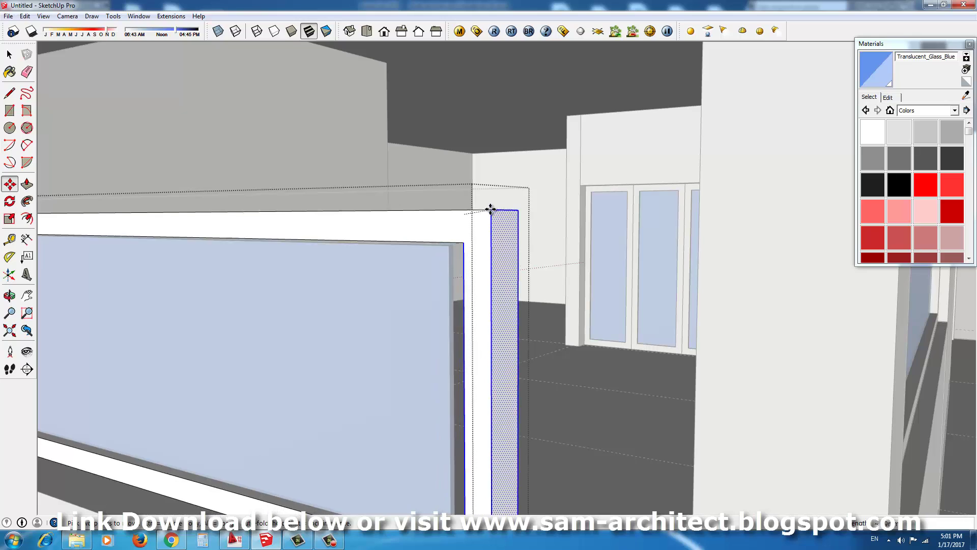
scroll(491, 210, down, 3)
scroll(454, 215, down, 5)
scroll(884, 345, up, 5)
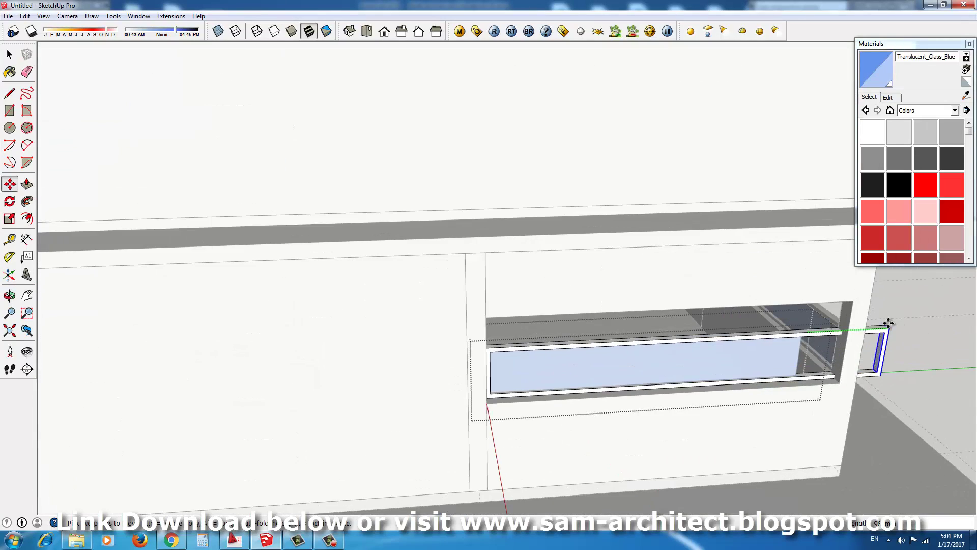
key(p)
scroll(786, 344, up, 2)
scroll(793, 349, down, 5)
mouse_move(796, 388)
middle_down()
mouse_move(526, 203)
mouse_move(600, 243)
middle_up()
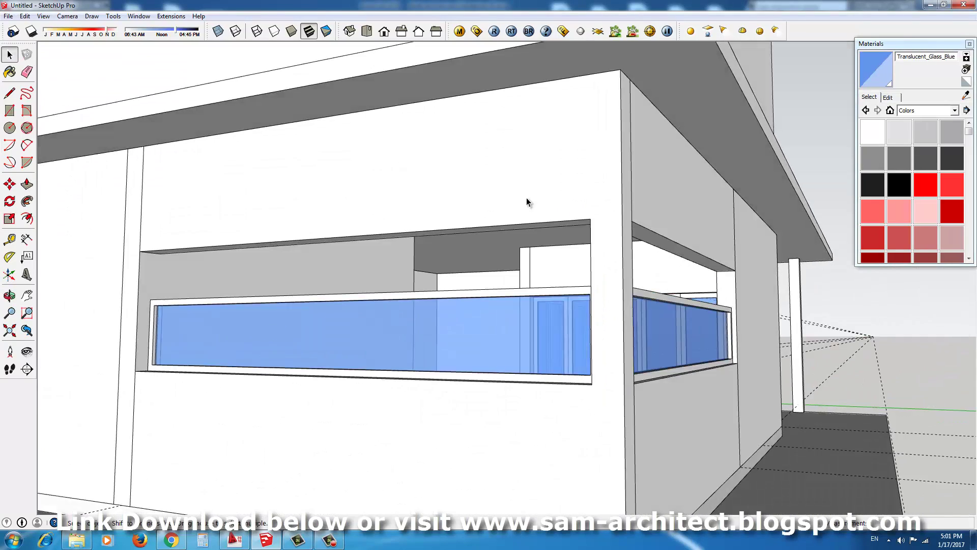
scroll(694, 232, down, 2)
scroll(701, 273, down, 5)
mouse_move(700, 273)
middle_down()
mouse_move(389, 400)
mouse_move(557, 337)
middle_up()
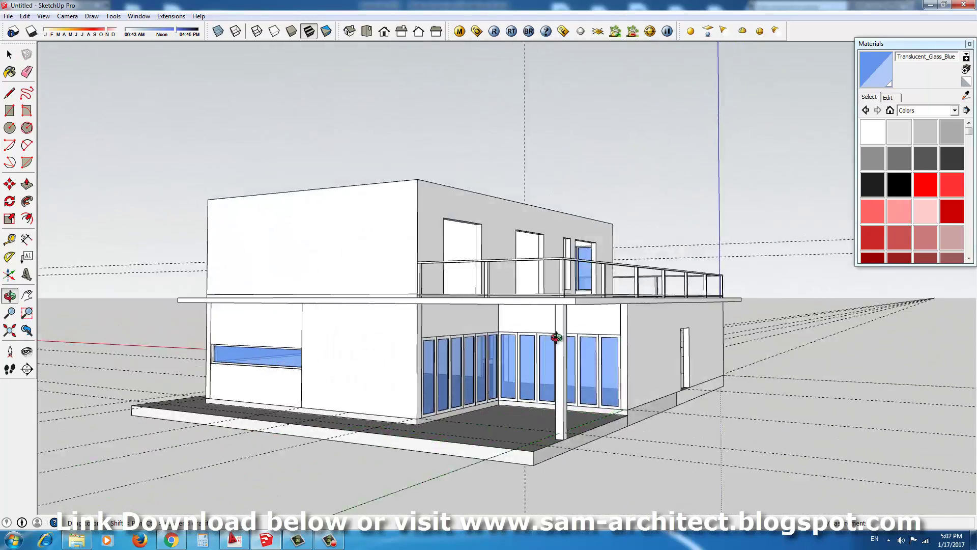
Fill the doorway with a rectangle, push it into a thin frame and group it
scroll(533, 330, up, 3)
key(r)
click(533, 330)
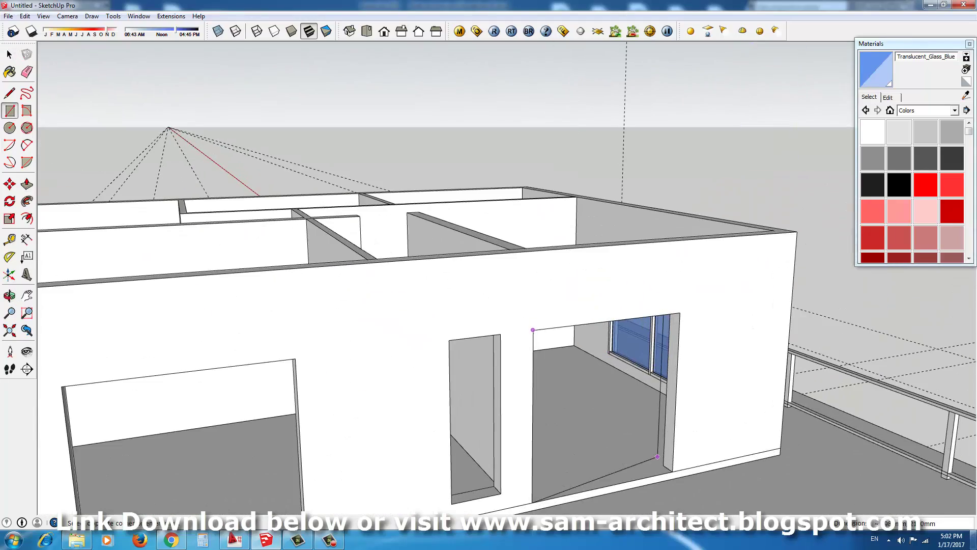
click(681, 467)
middle_drag(680, 467, 715, 360)
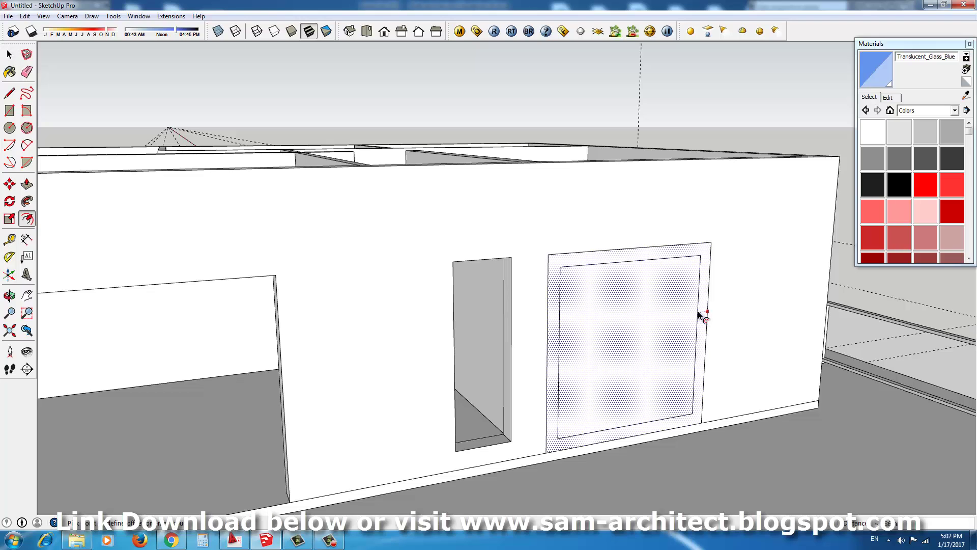
key(p)
scroll(696, 381, up, 2)
click(701, 410)
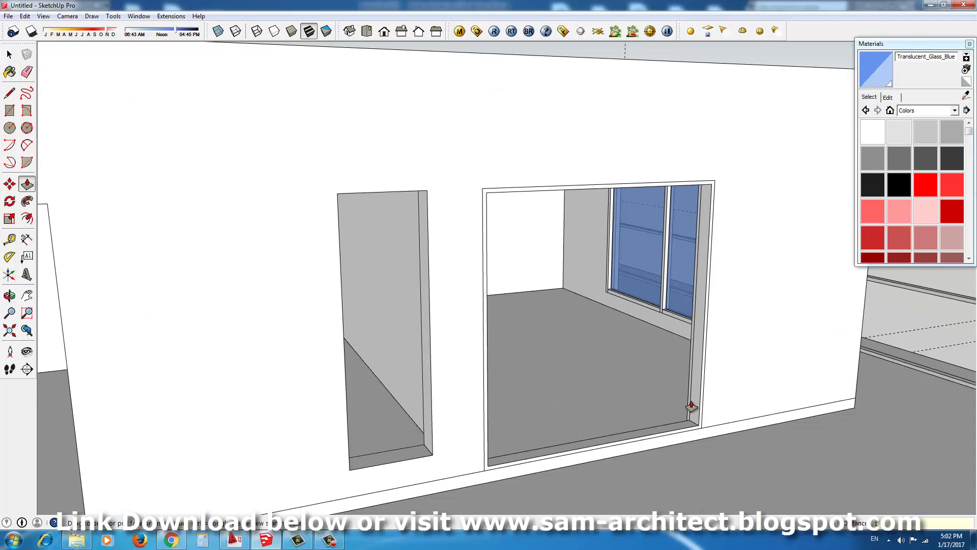
click(745, 341)
key(m)
scroll(691, 412, up, 4)
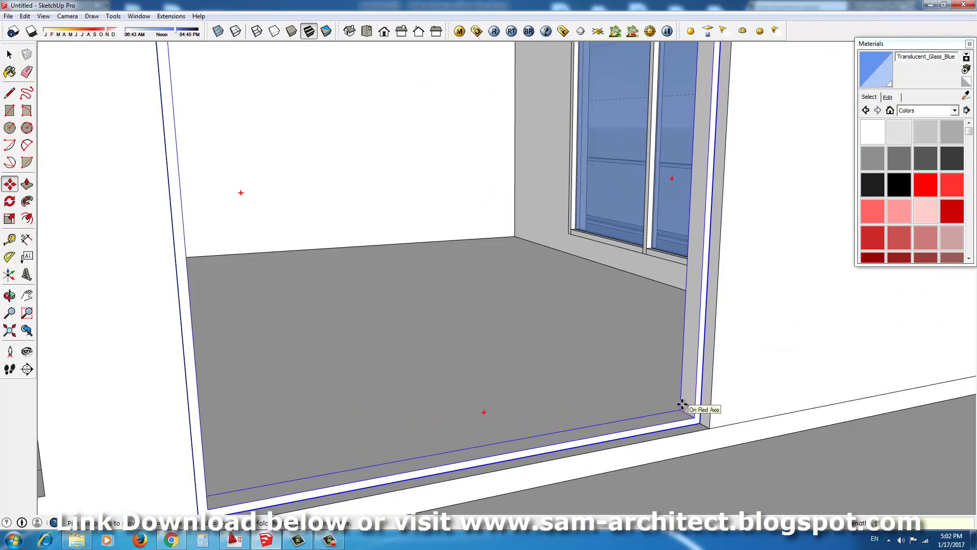
scroll(682, 404, down, 5)
Draw a rectangle in the other opening and offset it into a grouped sash frame
middle_drag(563, 399, 439, 297)
scroll(439, 297, up, 4)
key(r)
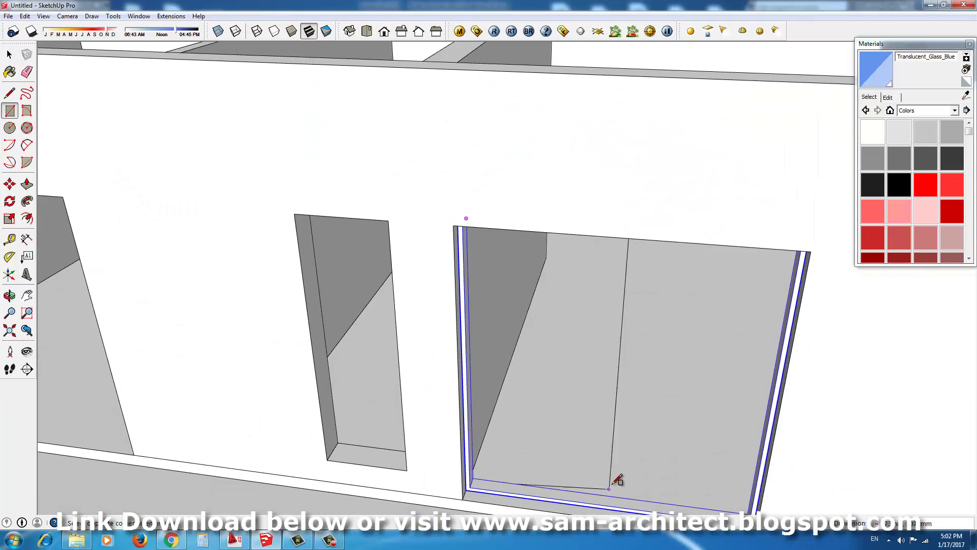
click(609, 488)
key(m)
scroll(616, 494, up, 3)
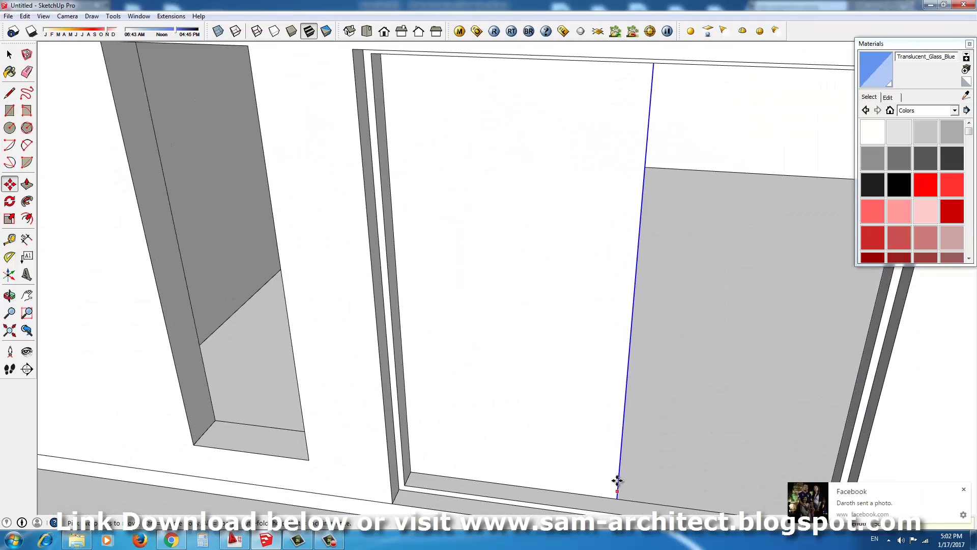
key(f)
click(609, 412)
key(space)
scroll(598, 494, down, 1)
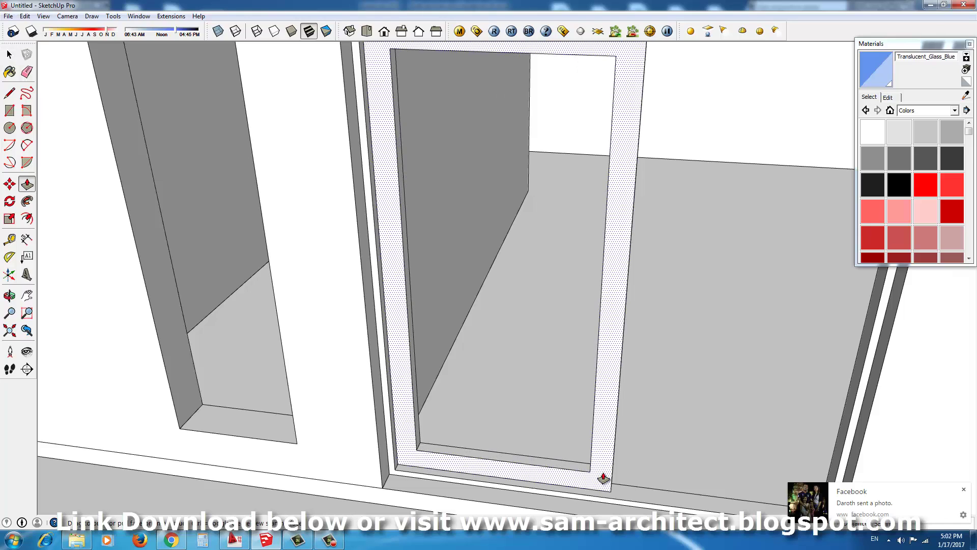
click(640, 385)
Push/pull the sash and group the glass pane with its frame
key(r)
scroll(498, 118, down, 2)
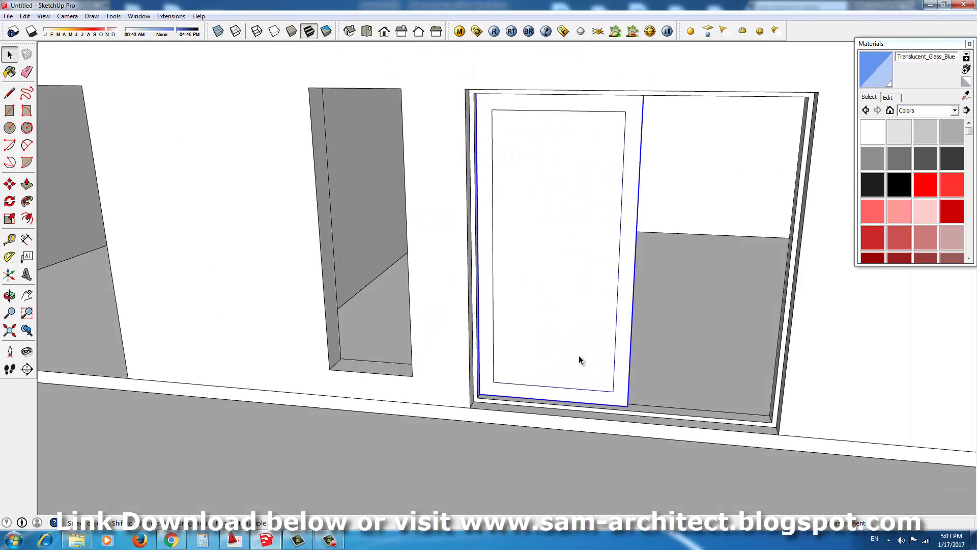
key(p)
click(635, 441)
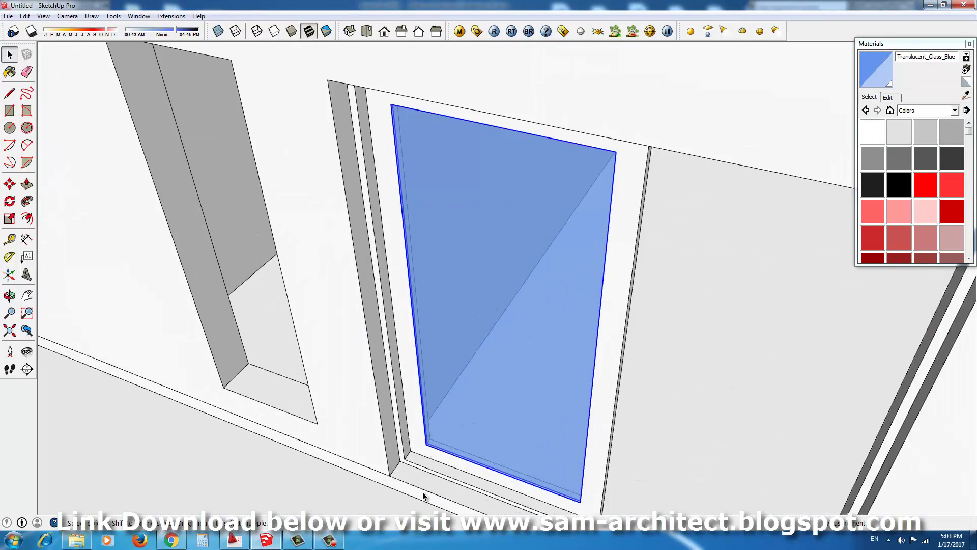
scroll(419, 414, up, 3)
scroll(689, 355, down, 2)
scroll(630, 379, up, 2)
Copy the sliding pane to the right to form the second pane
key(m)
click(619, 377)
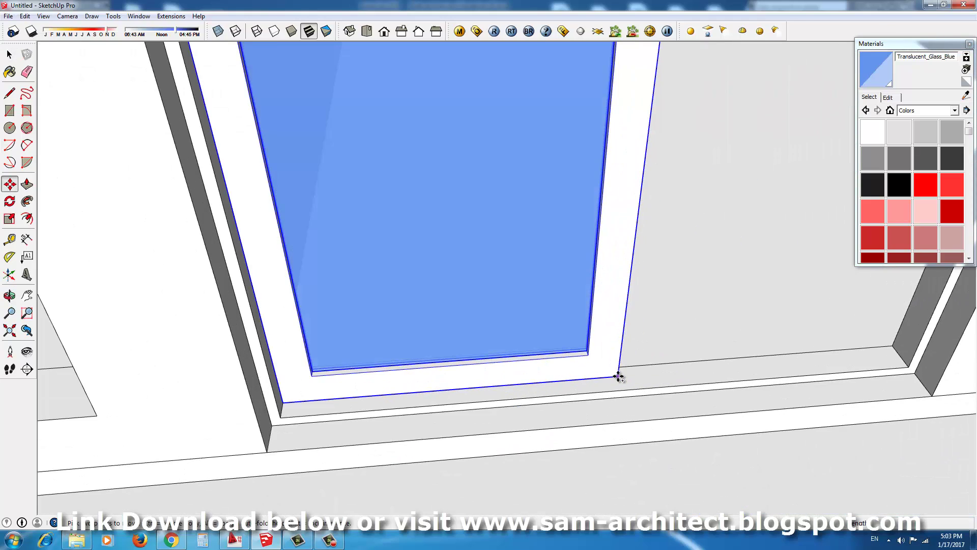
key(ctrl)
click(954, 352)
scroll(539, 397, up, 2)
key(space)
scroll(507, 369, down, 4)
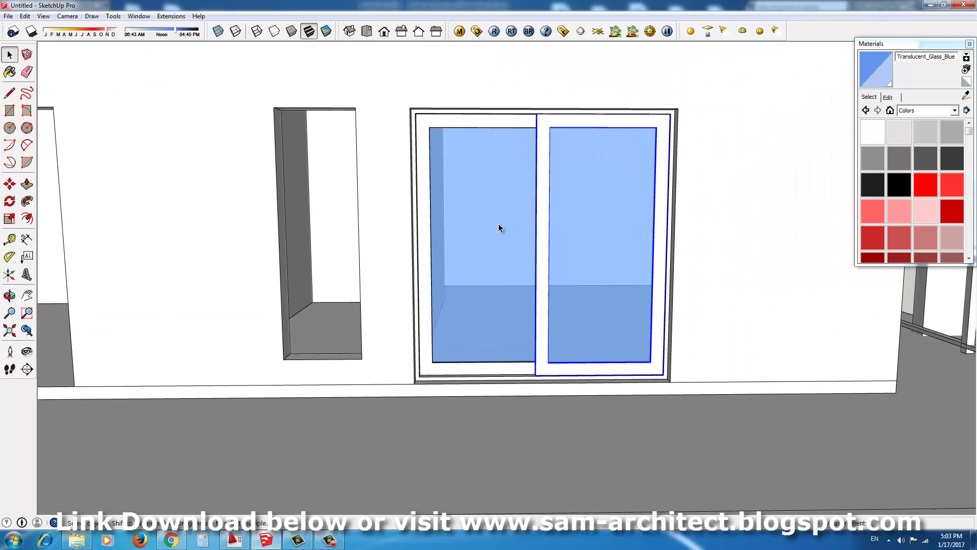
key(m)
scroll(546, 283, down, 3)
Cover the narrow opening with a rectangle and push it back into the wall
mouse_move(584, 196)
middle_down()
mouse_move(458, 227)
mouse_move(500, 237)
middle_up()
scroll(501, 237, down, 5)
scroll(691, 291, up, 3)
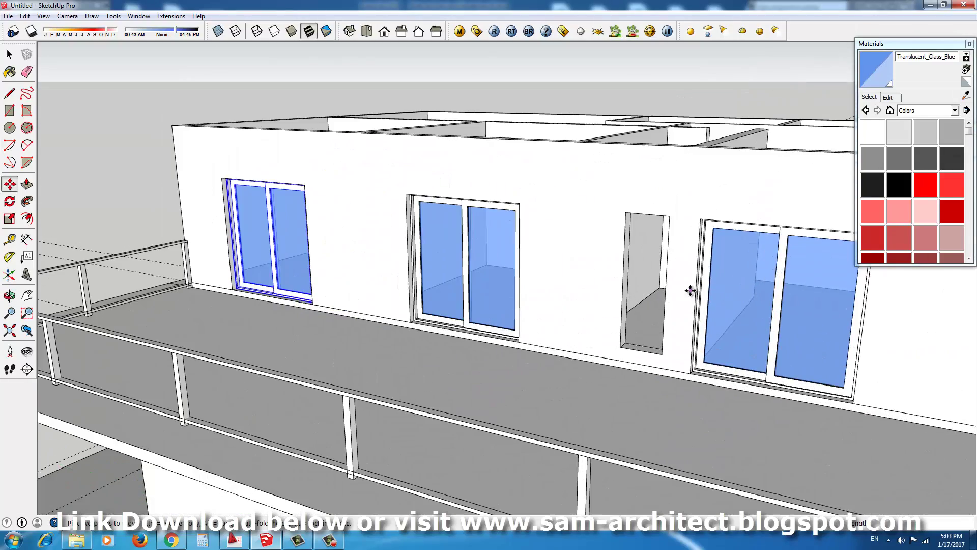
click(668, 356)
scroll(659, 341, up, 3)
key(p)
drag(656, 315, 640, 350)
scroll(640, 351, up, 1)
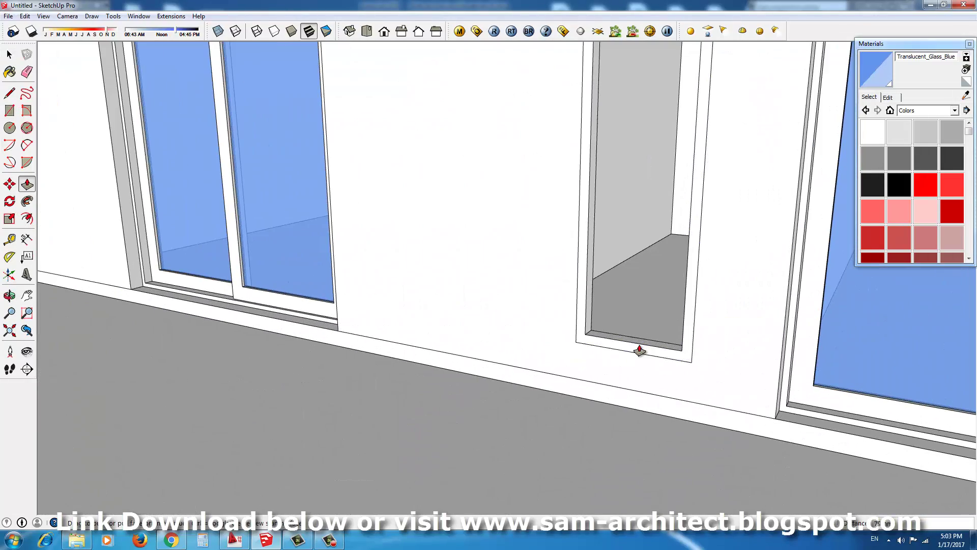
key(m)
scroll(605, 339, up, 1)
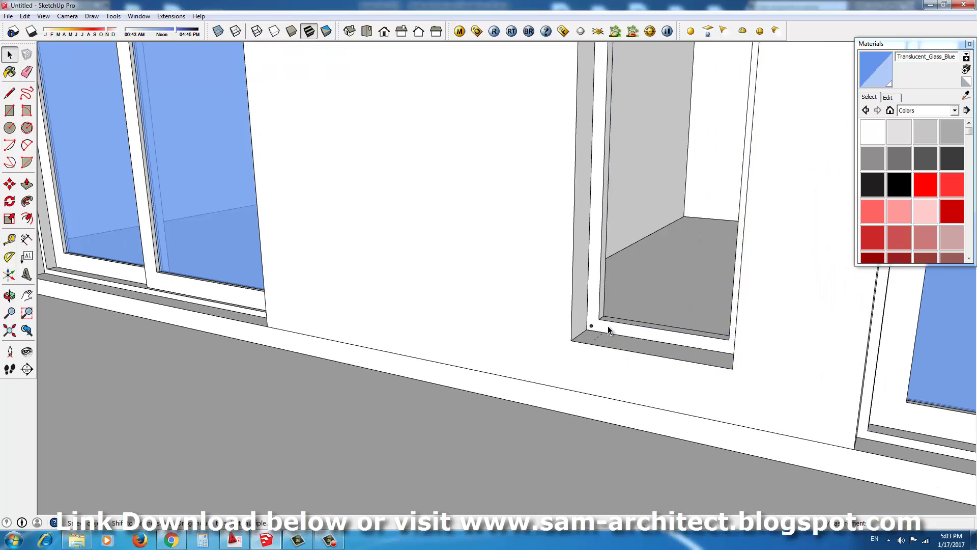
Group the narrow window frame and paint it translucent blue glass
click(669, 420)
mouse_move(669, 421)
middle_down()
mouse_move(648, 262)
mouse_move(619, 170)
middle_up()
scroll(702, 376, up, 3)
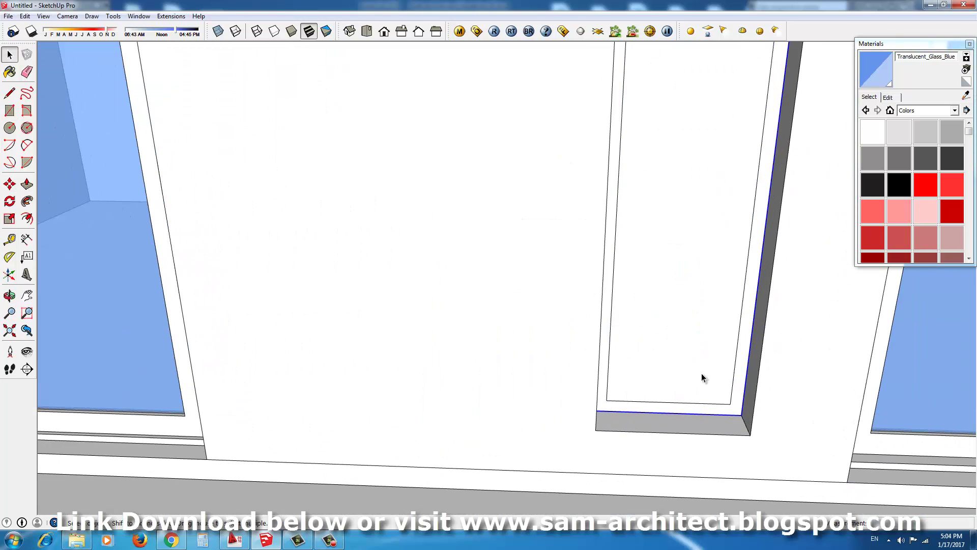
scroll(732, 393, down, 2)
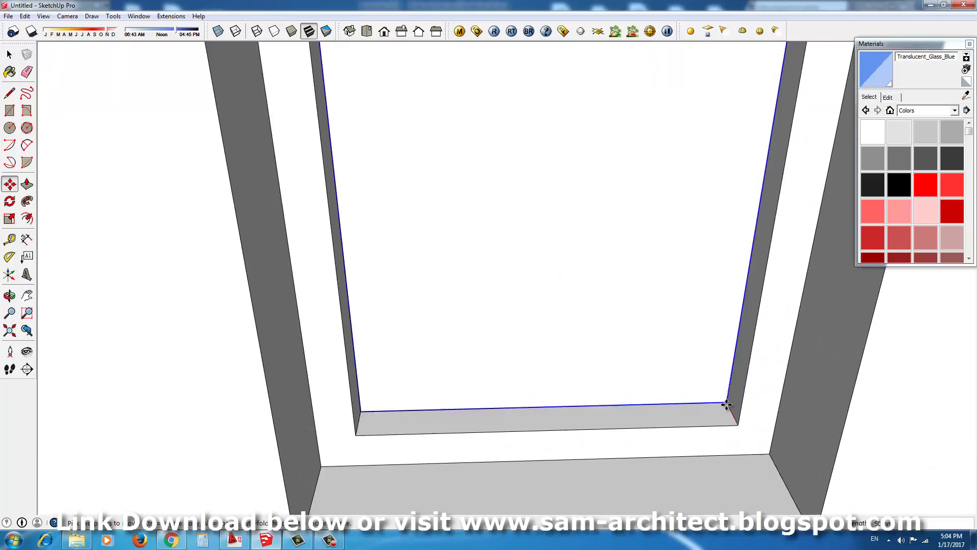
key(b)
scroll(736, 127, down, 5)
click(703, 240)
scroll(702, 239, down, 5)
Review the new upper-floor glass panes, dismissing their context menus
right_click(479, 297)
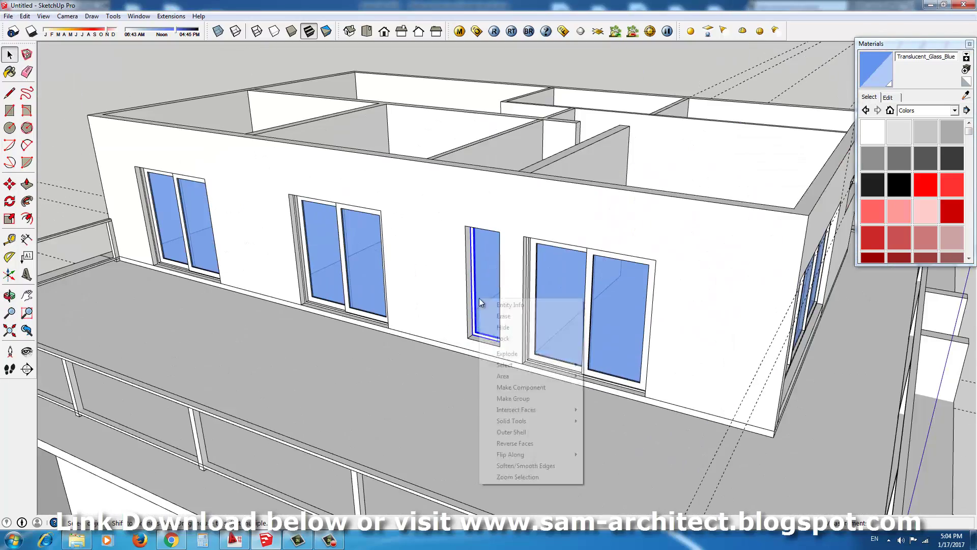
key(Escape)
key(space)
middle_drag(479, 298, 626, 313)
scroll(626, 313, up, 3)
scroll(662, 219, up, 3)
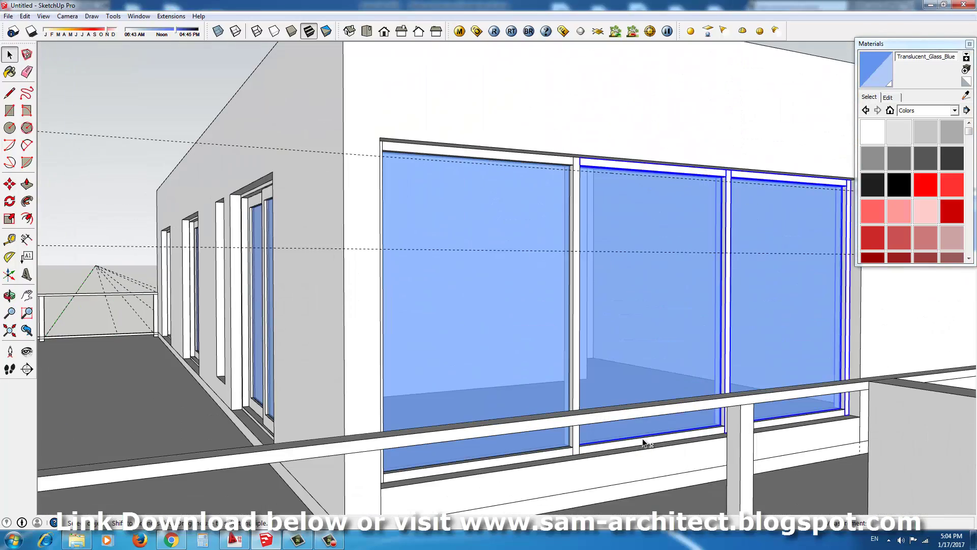
shift+click(557, 456)
middle_drag(556, 456, 491, 163)
key(Escape)
scroll(644, 299, down, 5)
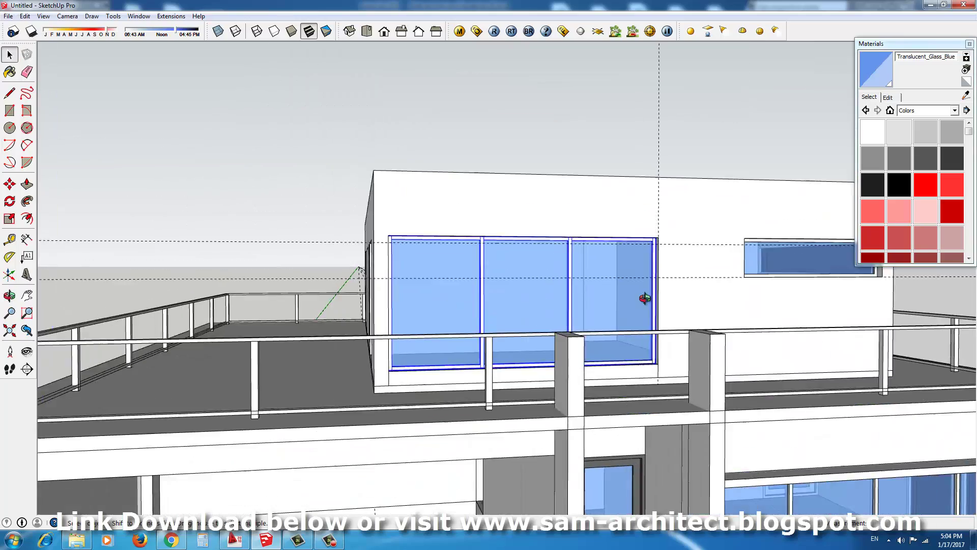
middle_drag(644, 300, 511, 283)
scroll(512, 283, up, 4)
Orbit from the right window down to a side view of the upper-floor wall
right_click(734, 281)
key(Escape)
scroll(519, 327, down, 5)
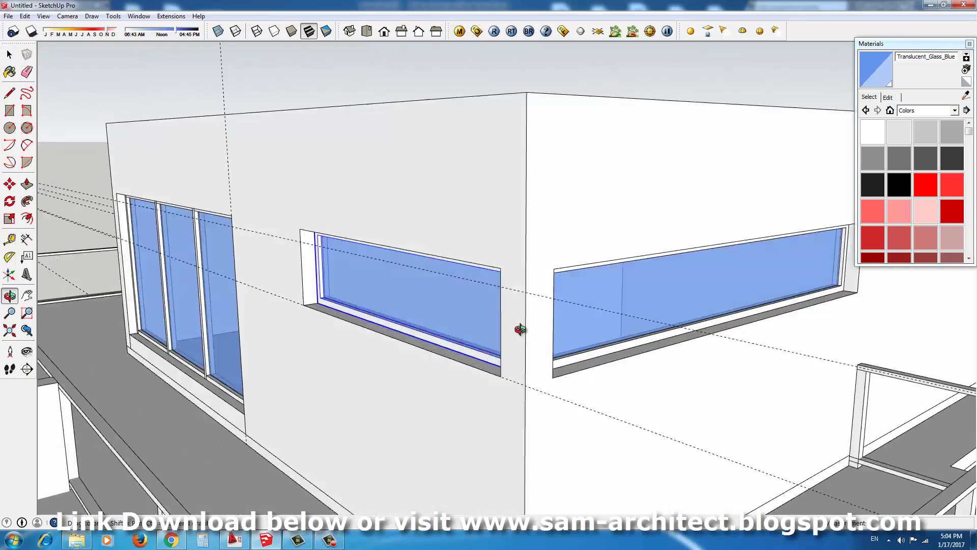
scroll(520, 327, up, 6)
key(Escape)
scroll(664, 290, down, 3)
mouse_move(664, 290)
middle_down()
mouse_move(428, 312)
mouse_move(565, 537)
middle_up()
scroll(427, 312, down, 3)
scroll(539, 448, up, 2)
mouse_move(539, 448)
middle_down()
mouse_move(644, 190)
mouse_move(660, 229)
middle_up()
scroll(688, 348, up, 3)
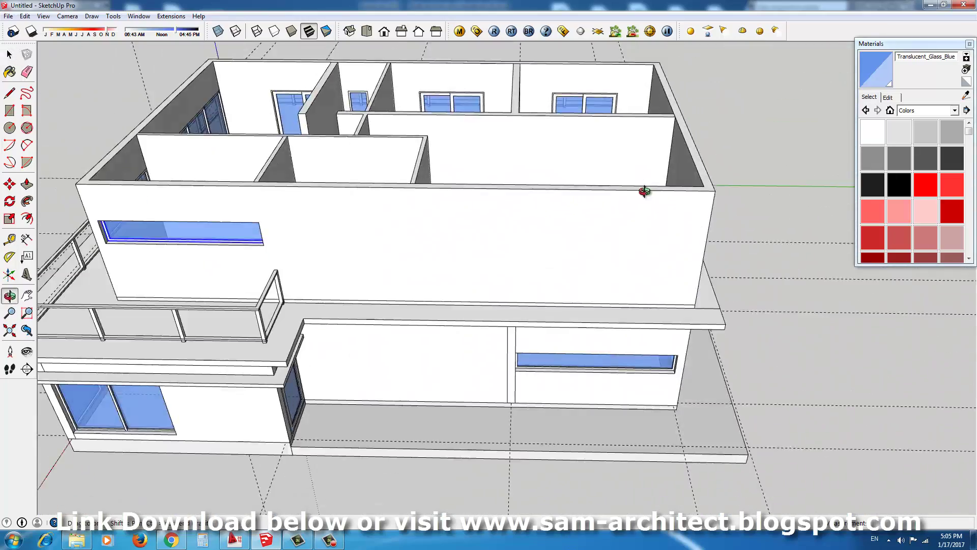
middle_drag(688, 344, 665, 334)
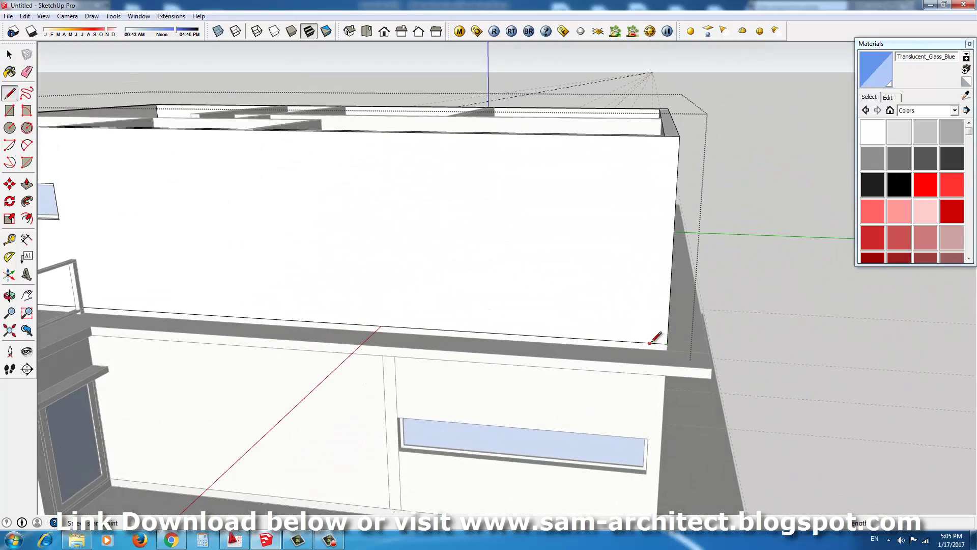
Draw a rectangle on the upper-floor wall and punch it into an opening
click(660, 222)
scroll(187, 188, down, 3)
middle_drag(187, 187, 568, 258)
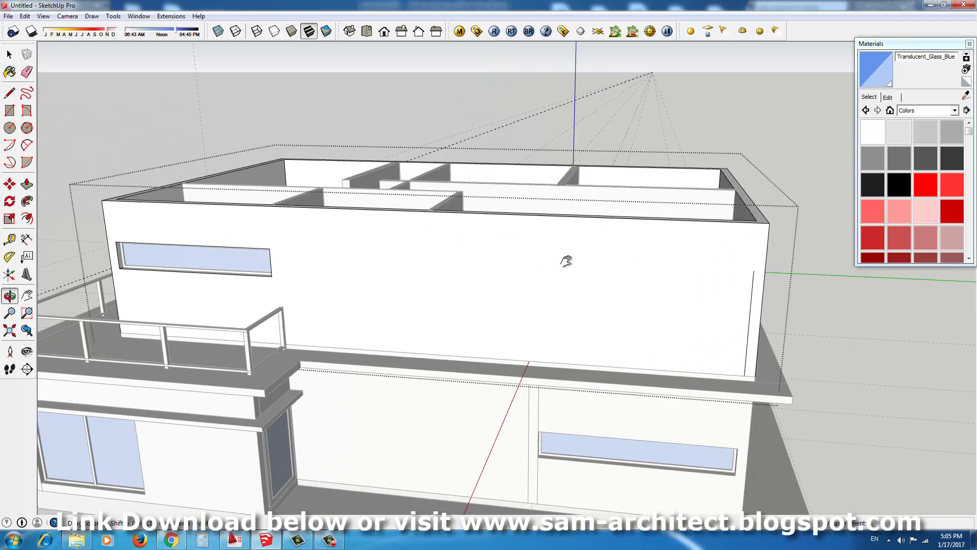
click(547, 265)
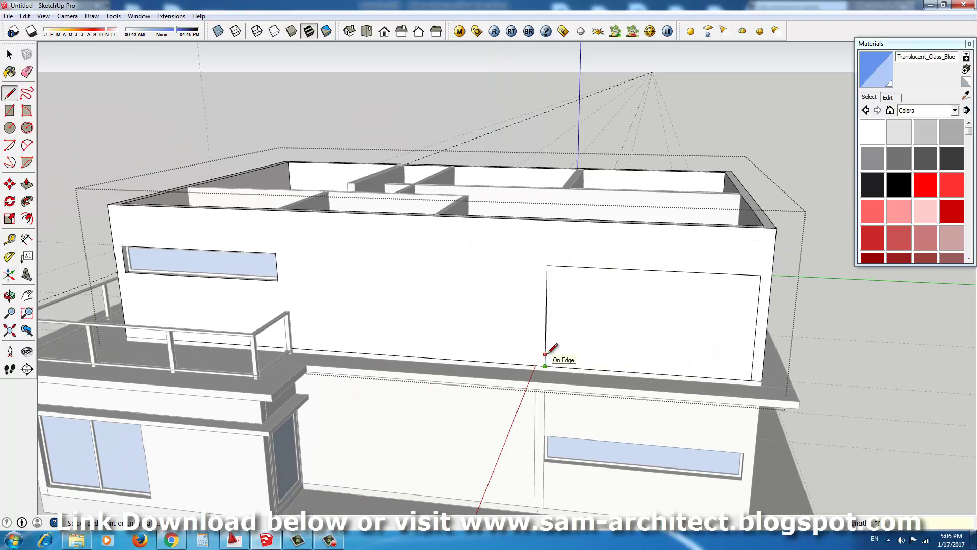
click(688, 331)
mouse_move(687, 330)
middle_down()
mouse_move(469, 338)
mouse_move(474, 250)
middle_up()
Punch a second rectangle through the front wall, exposing the rooms behind
key(r)
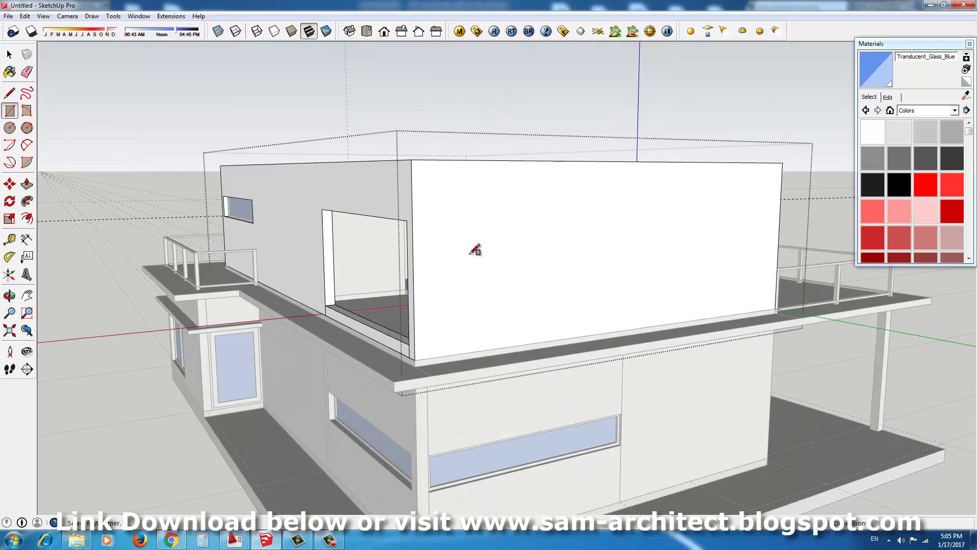
key(p)
double_click(518, 300)
middle_drag(518, 300, 533, 348)
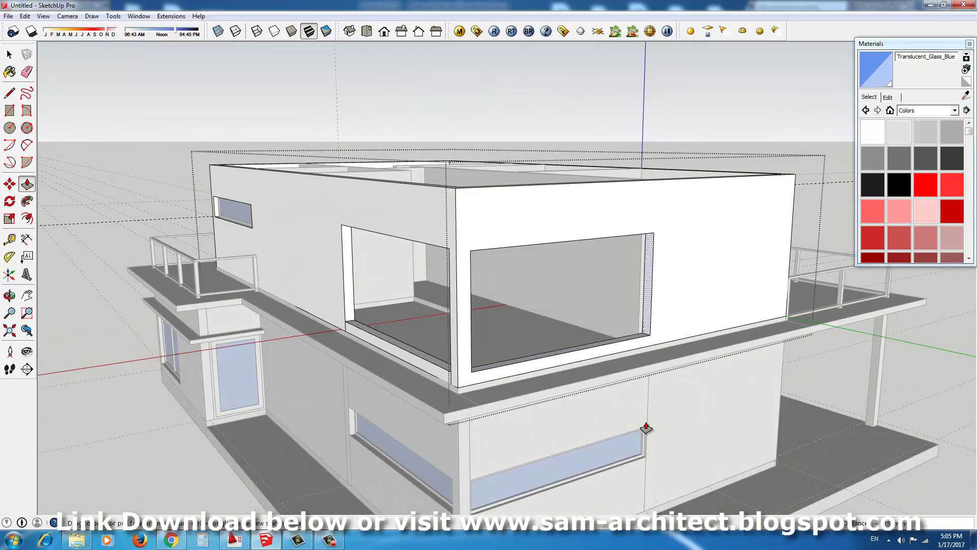
mouse_move(646, 428)
middle_down()
mouse_move(545, 61)
mouse_move(631, 270)
mouse_move(589, 349)
mouse_move(578, 312)
mouse_move(441, 491)
mouse_move(678, 334)
middle_up()
scroll(674, 328, up, 3)
scroll(609, 332, down, 3)
Orbit to a low view of the balcony and start a line at the railing post corner
key(space)
scroll(469, 383, up, 5)
scroll(469, 384, down, 5)
scroll(556, 356, up, 5)
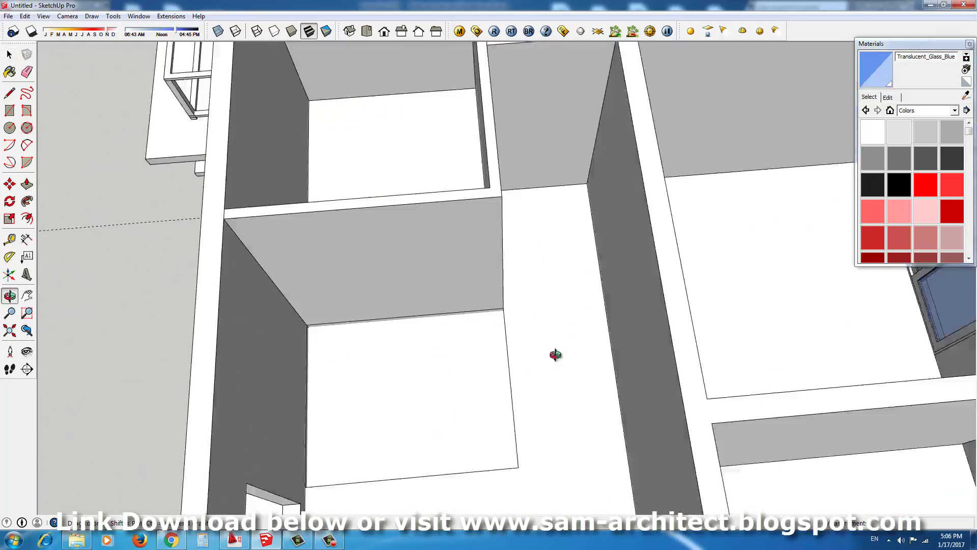
mouse_move(557, 355)
middle_down()
mouse_move(746, 114)
mouse_move(641, 199)
mouse_move(439, 429)
middle_up()
scroll(641, 198, down, 5)
scroll(428, 437, up, 4)
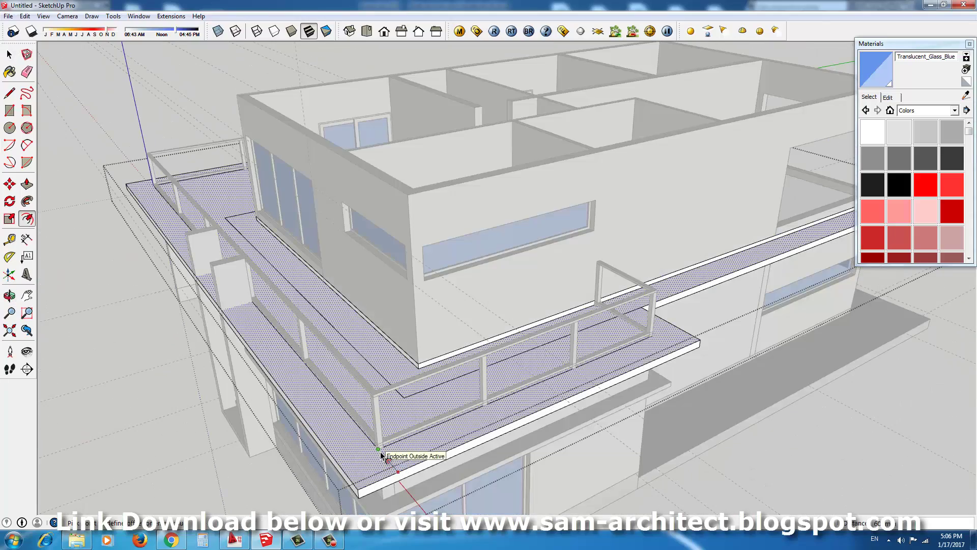
scroll(381, 455, up, 3)
scroll(593, 349, up, 5)
key(l)
click(367, 267)
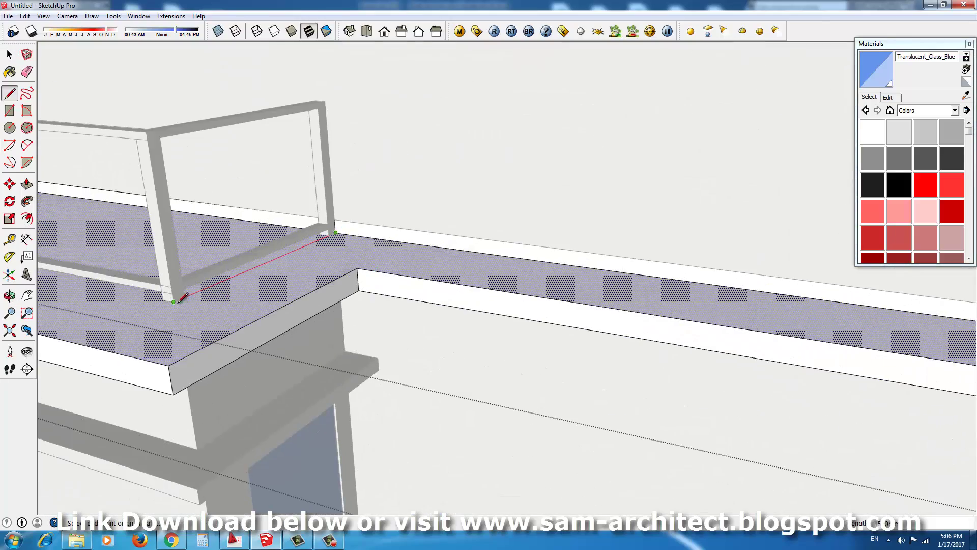
Trace along the railing base, then orbit to a lower front view of the house
scroll(185, 291, down, 3)
scroll(457, 368, up, 3)
scroll(465, 332, down, 3)
scroll(464, 367, up, 2)
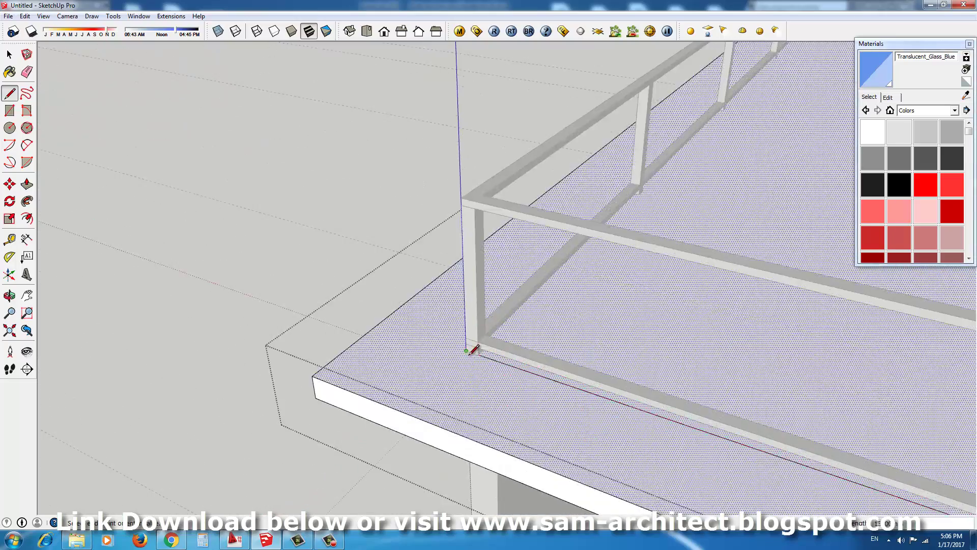
mouse_move(469, 350)
middle_down()
mouse_move(667, 326)
mouse_move(718, 285)
middle_up()
scroll(443, 268, up, 4)
scroll(443, 320, down, 5)
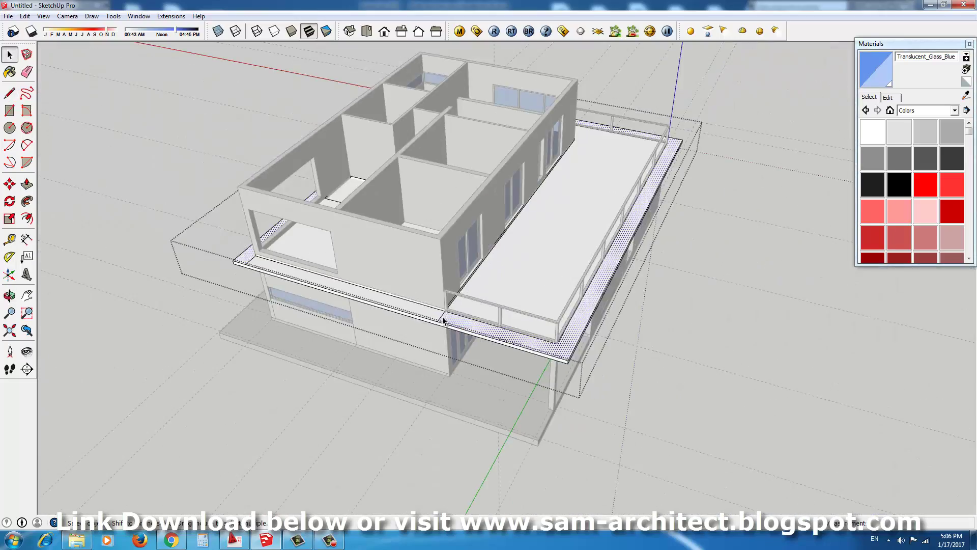
scroll(224, 249, up, 5)
key(space)
scroll(224, 248, down, 5)
scroll(344, 244, down, 3)
mouse_move(345, 244)
middle_down()
mouse_move(645, 280)
mouse_move(560, 255)
middle_up()
scroll(474, 221, up, 3)
Draw the roof rectangle over the upper storey and offset it outward as an overhang
key(r)
click(875, 425)
middle_drag(875, 425, 701, 322)
key(f)
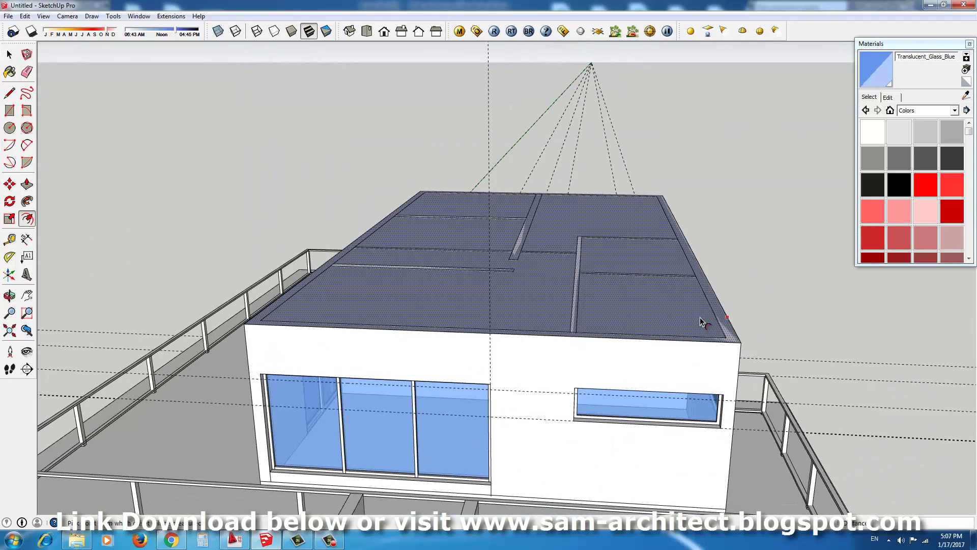
click(771, 325)
key(space)
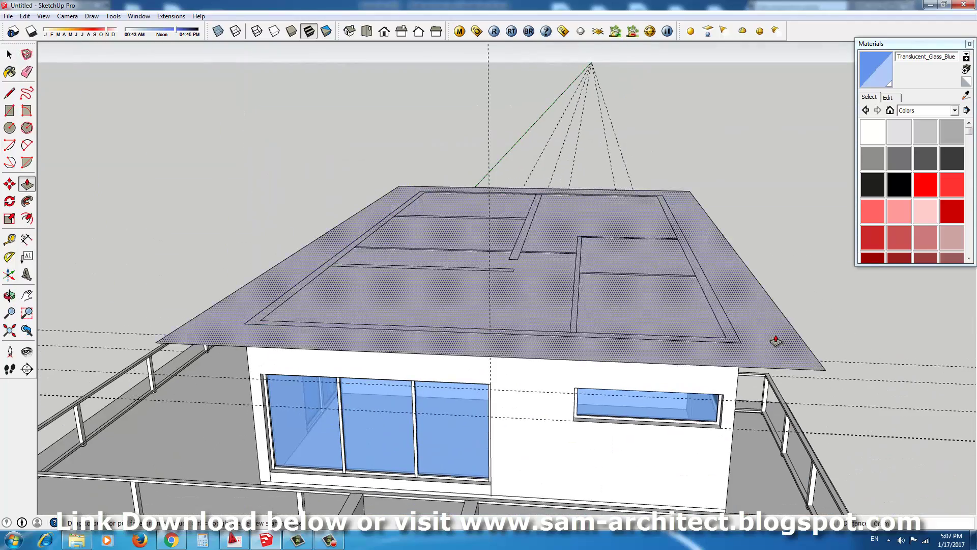
Orbit low around the house to inspect the roof overhang from below
scroll(775, 331, down, 5)
middle_drag(776, 330, 430, 305)
scroll(586, 312, up, 6)
key(space)
mouse_move(586, 316)
middle_down()
mouse_move(506, 275)
mouse_move(530, 342)
mouse_move(469, 240)
middle_up()
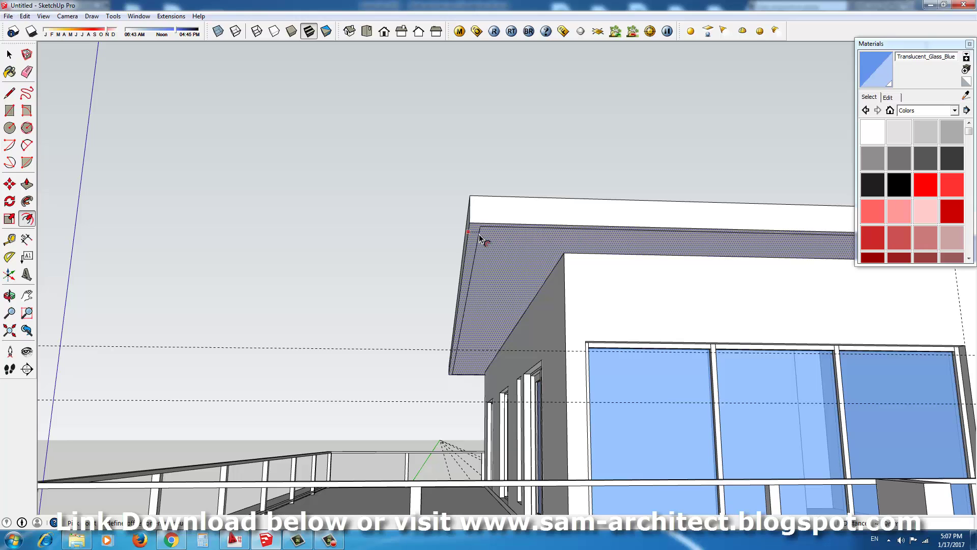
scroll(481, 242, up, 2)
scroll(496, 252, up, 2)
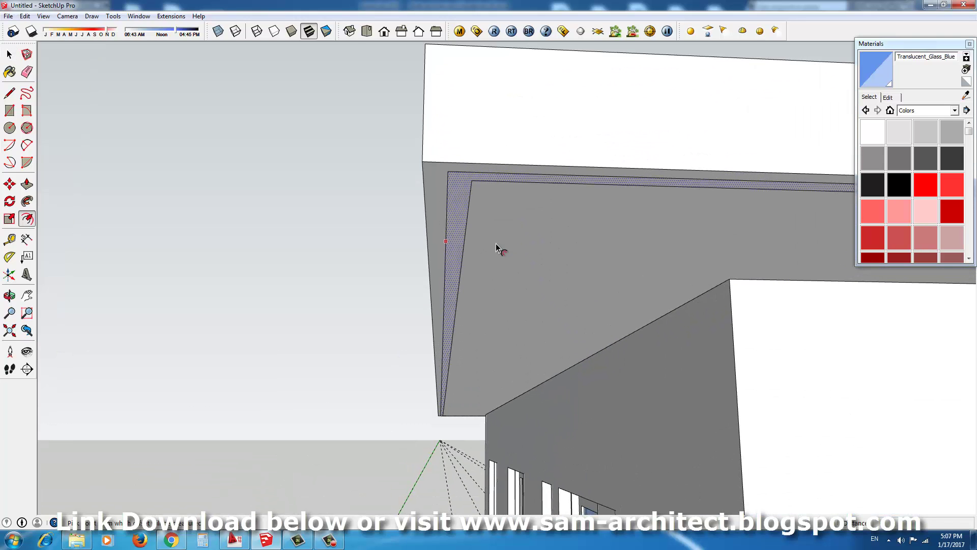
middle_drag(498, 248, 469, 231)
scroll(499, 275, down, 3)
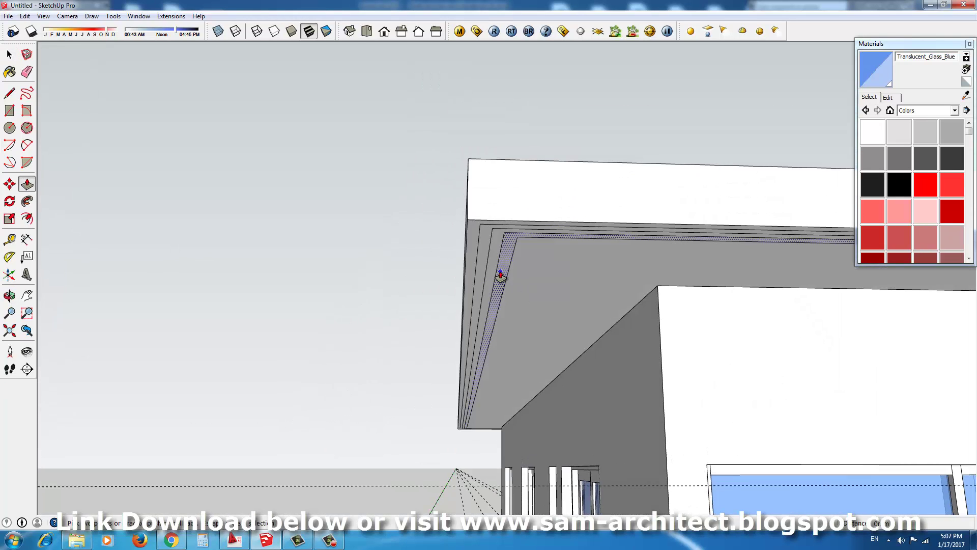
scroll(503, 258, up, 3)
Push/Pull the roof face upward to give the overhanging slab thickness
key(p)
scroll(458, 234, up, 2)
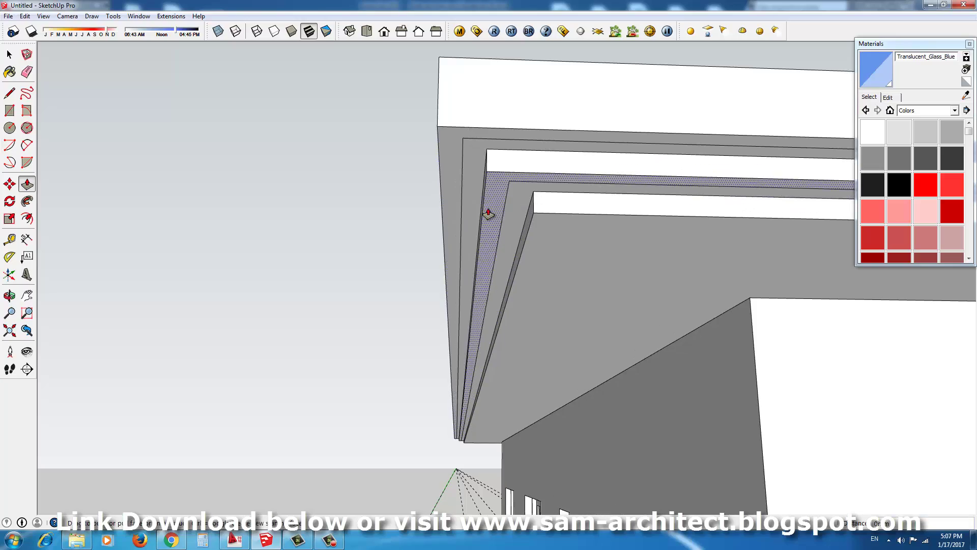
scroll(488, 214, down, 2)
scroll(456, 212, down, 2)
key(space)
mouse_move(456, 211)
middle_down()
mouse_move(574, 247)
mouse_move(622, 249)
middle_up()
Select the roof slab and set a pitch angle guide along its edge
click(622, 332)
middle_drag(621, 332, 584, 135)
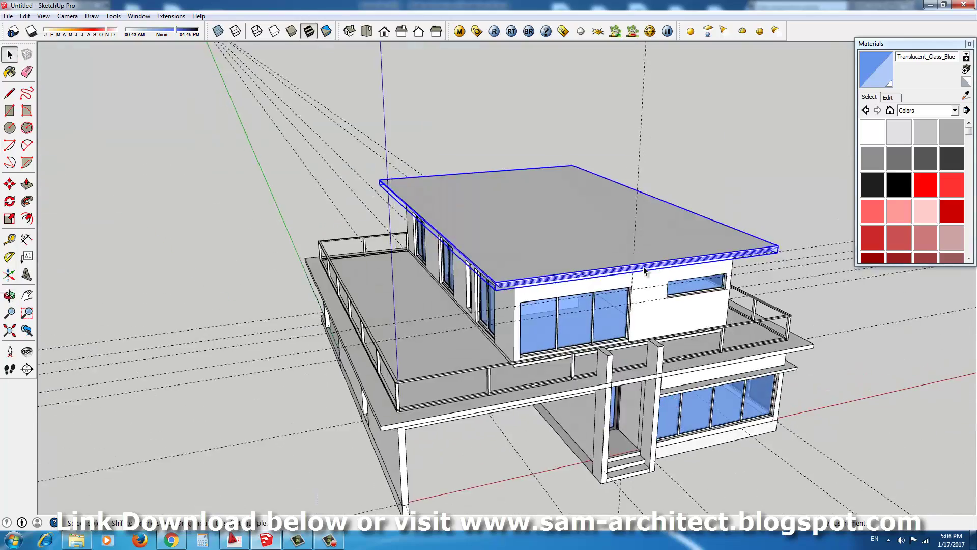
scroll(537, 265, up, 2)
scroll(575, 214, up, 2)
key(p)
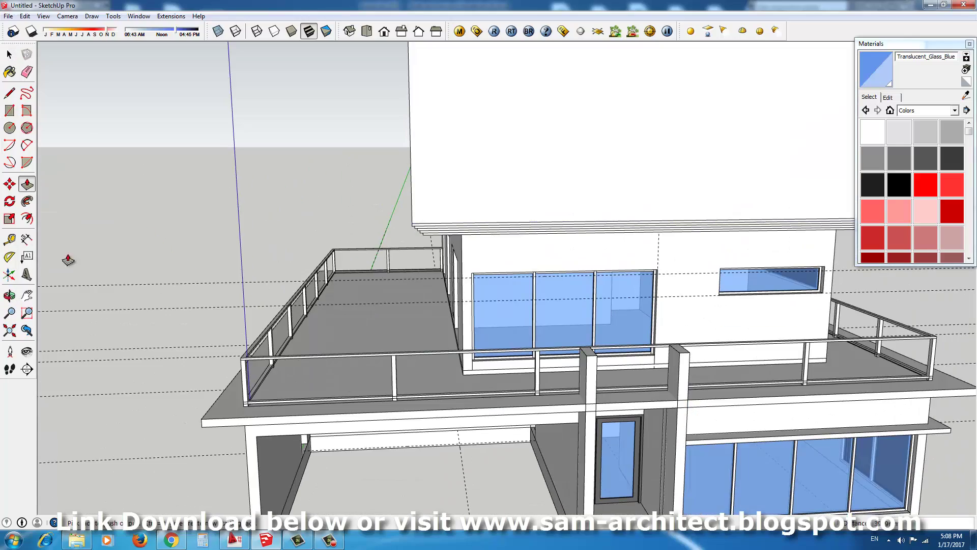
scroll(428, 222, down, 3)
click(465, 217)
click(620, 214)
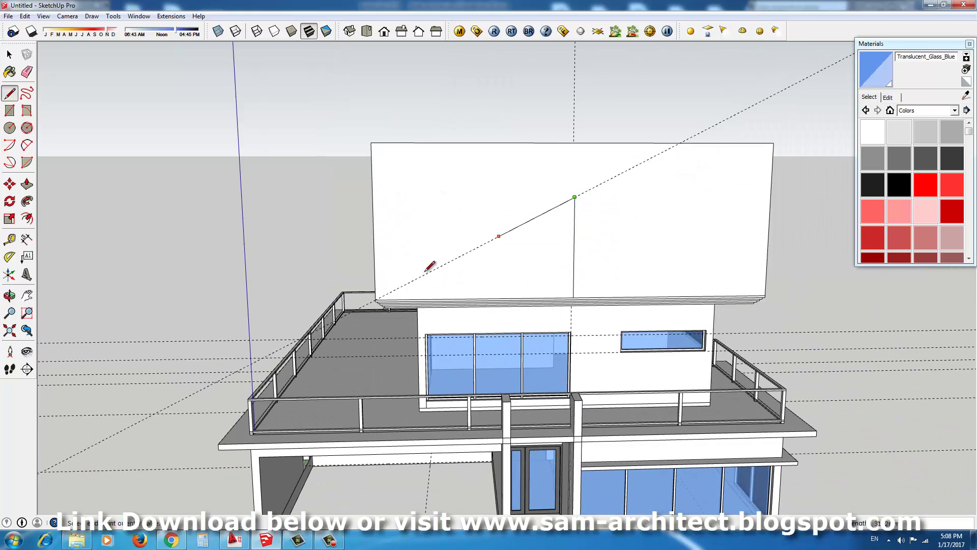
key(p)
Sweep the roof profile around the edge with Follow Me to form the hipped roof
key(f)
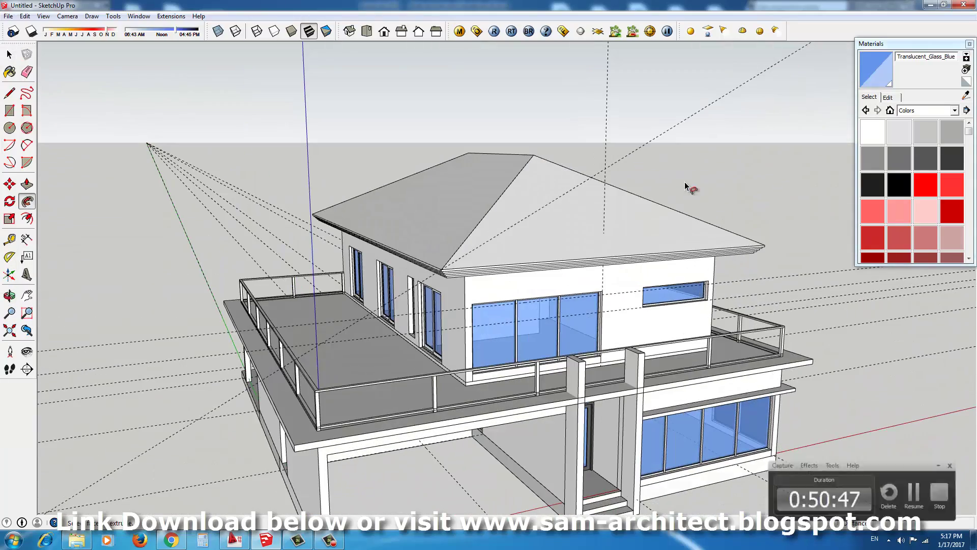
scroll(520, 193, up, 2)
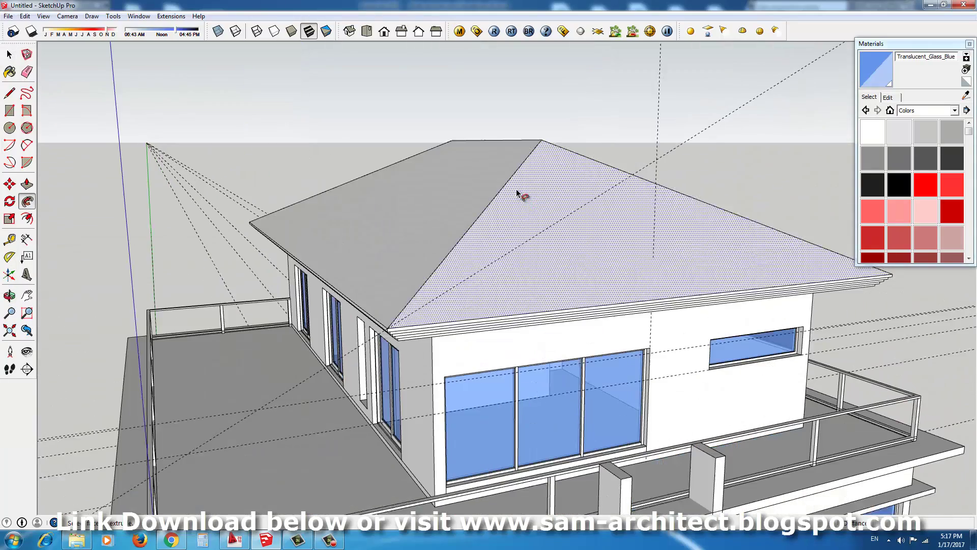
scroll(526, 199, up, 2)
middle_drag(537, 197, 530, 220)
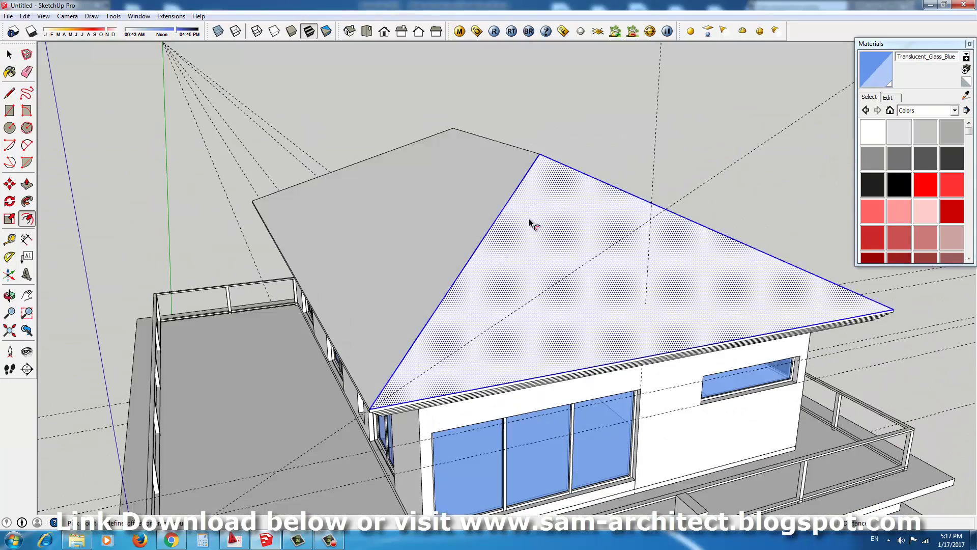
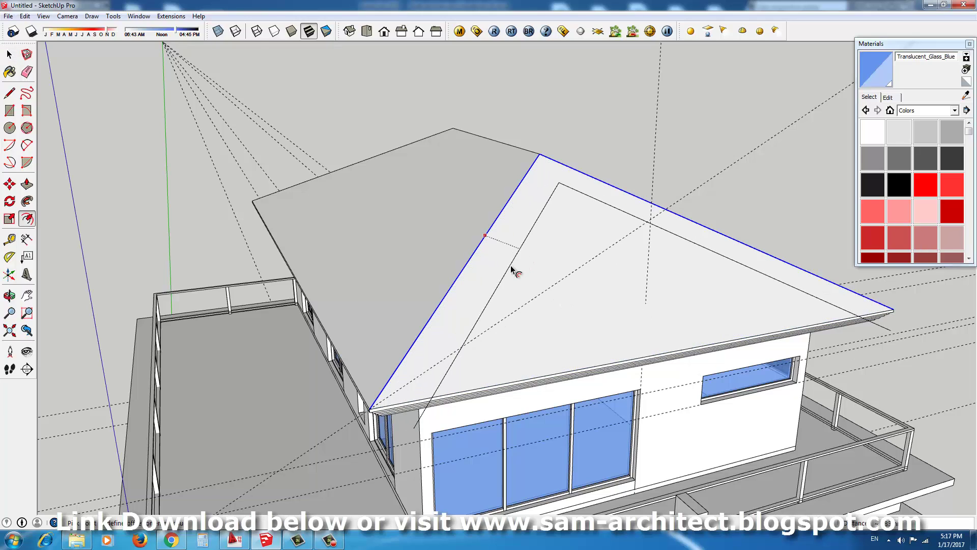
Select a hip roof face and offset its outline into a border strip
key(space)
middle_drag(512, 269, 533, 213)
click(533, 213)
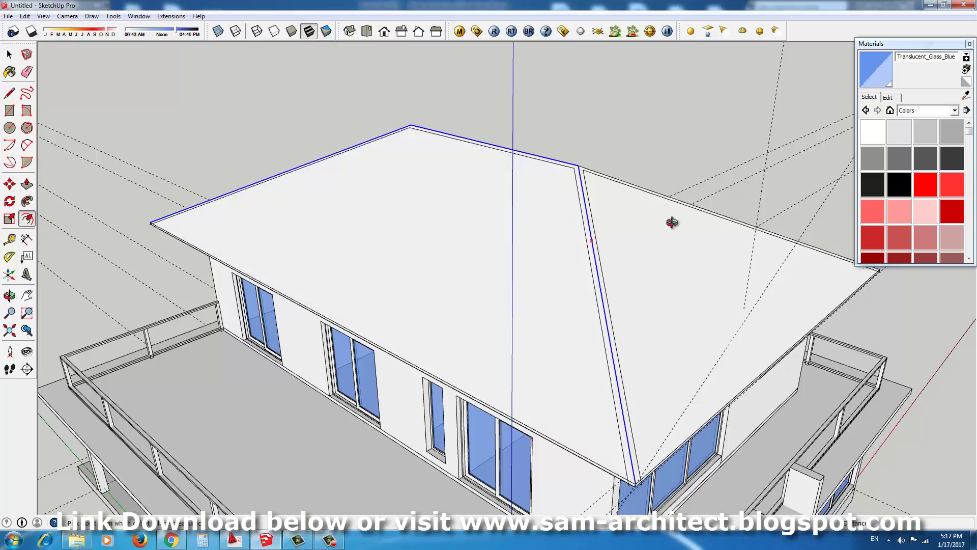
middle_drag(672, 221, 447, 189)
middle_drag(615, 239, 607, 382)
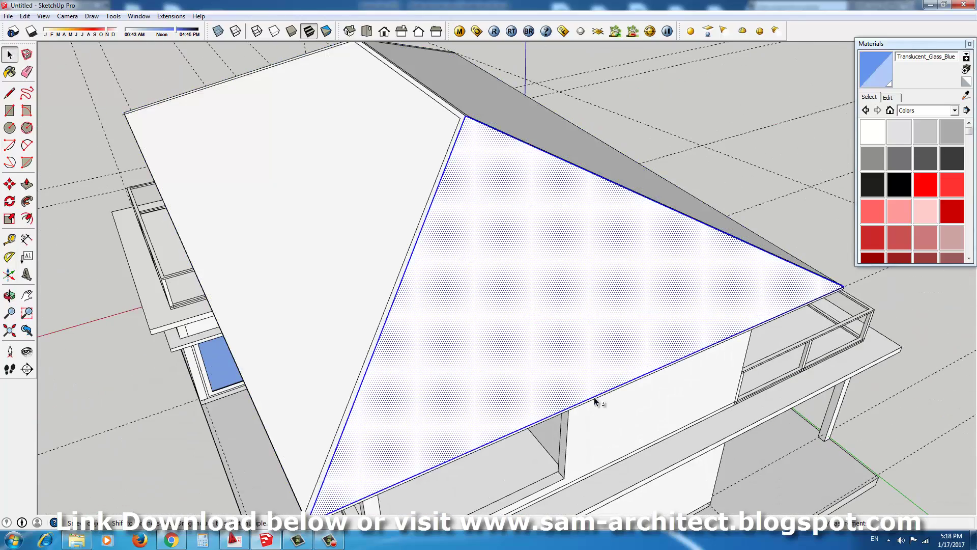
key(f)
middle_drag(428, 259, 537, 300)
Push/Pull the roof border strip up into a raised trim along the edges
key(p)
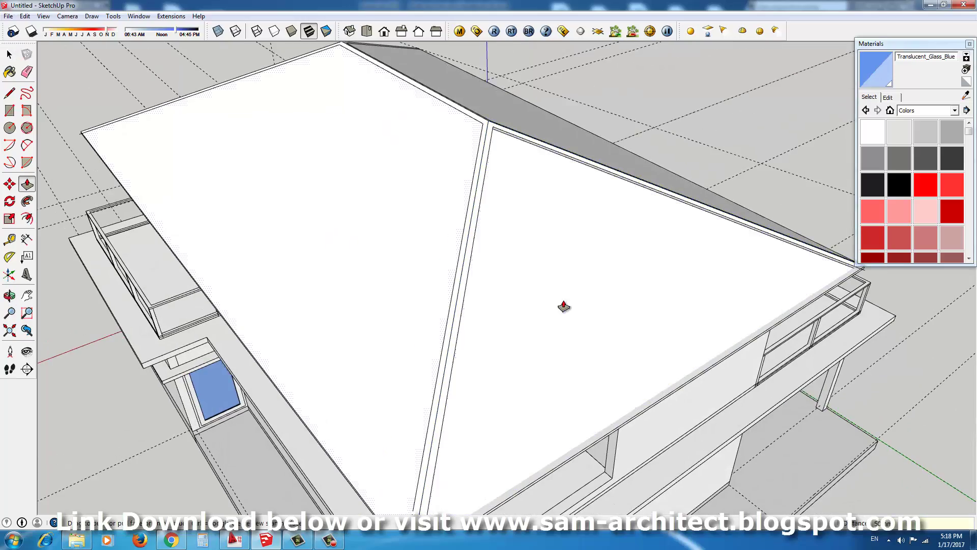
middle_drag(304, 127, 517, 146)
scroll(585, 221, up, 5)
scroll(429, 168, up, 3)
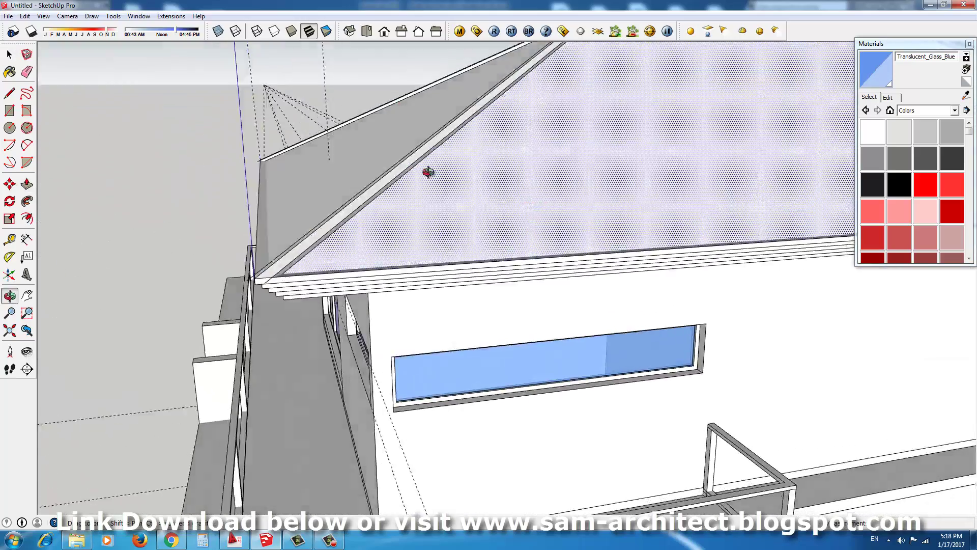
key(space)
scroll(521, 433, down, 5)
middle_drag(364, 360, 438, 279)
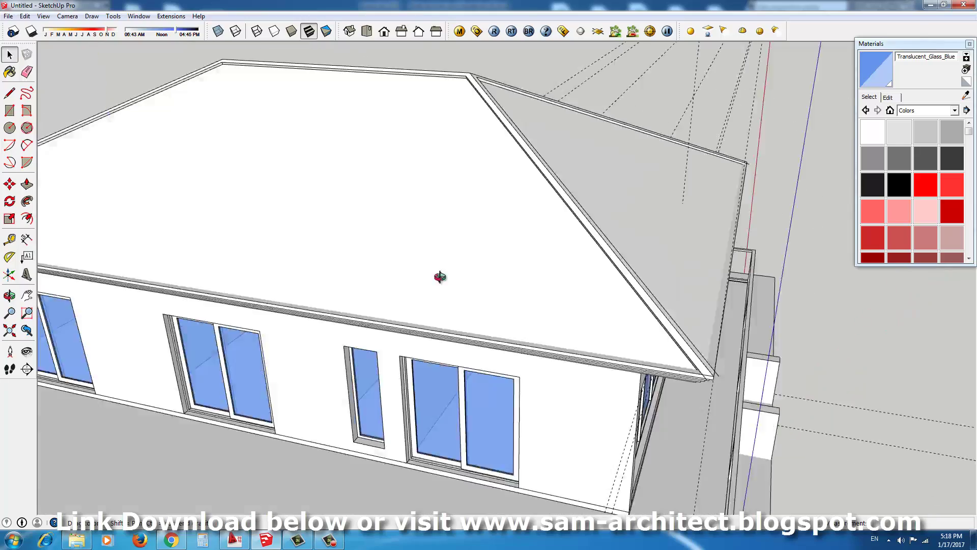
scroll(356, 447, up, 3)
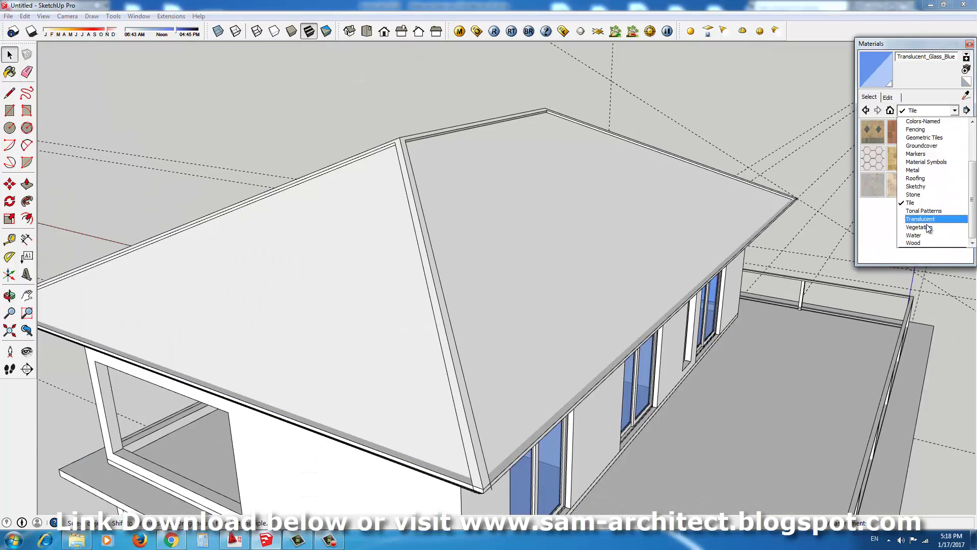
Paint the hip roof with the dark Roofing_Shingles material
click(457, 283)
mouse_move(633, 299)
middle_down()
mouse_move(560, 229)
mouse_move(615, 170)
middle_up()
key(space)
right_click(617, 169)
click(665, 259)
scroll(726, 168, down, 5)
scroll(265, 393, up, 5)
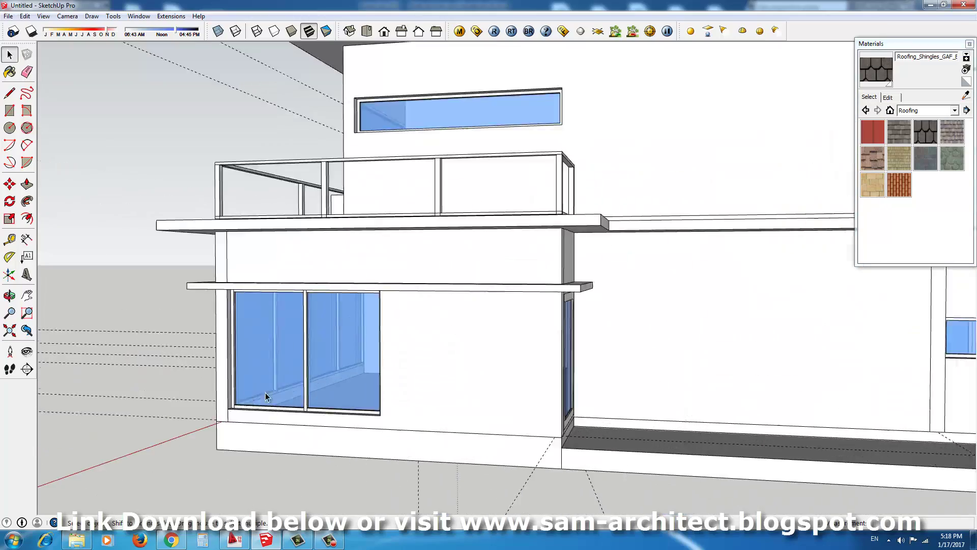
scroll(264, 393, up, 3)
Move the window frame piece left to meet the glass pane's edge
key(m)
scroll(203, 459, up, 5)
scroll(426, 422, down, 3)
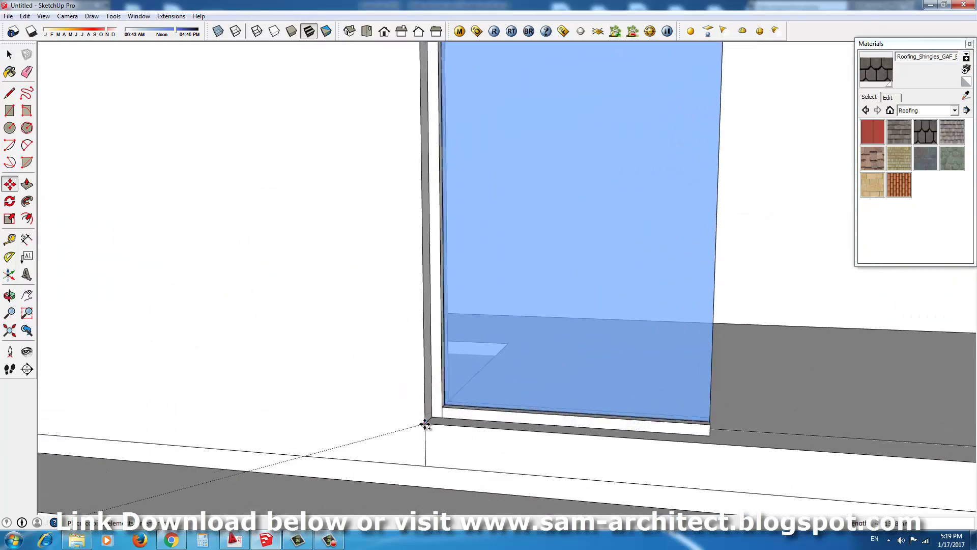
scroll(432, 376, down, 2)
scroll(447, 440, up, 3)
scroll(447, 440, down, 5)
scroll(813, 434, up, 3)
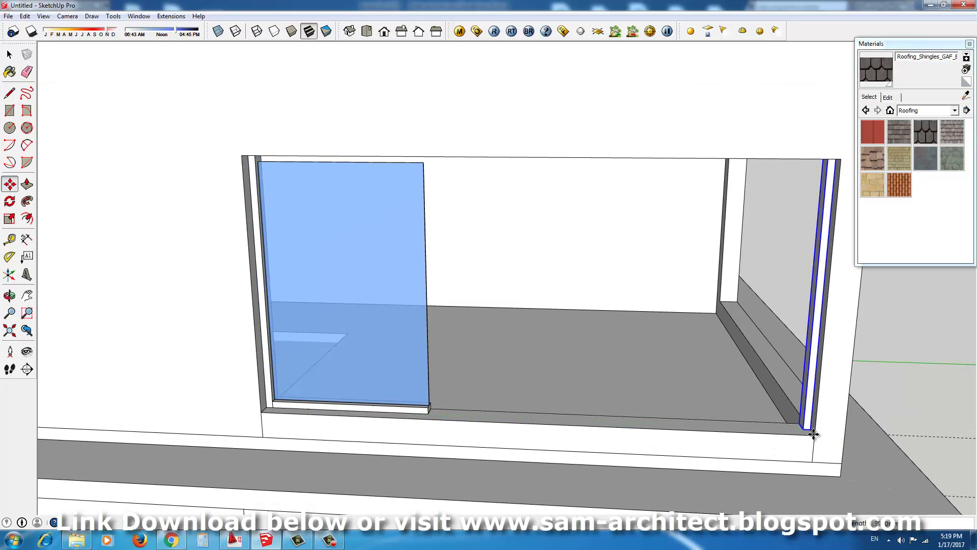
drag(813, 434, 453, 412)
scroll(434, 422, up, 3)
Zoom out and box-select the three-pane window frame
key(space)
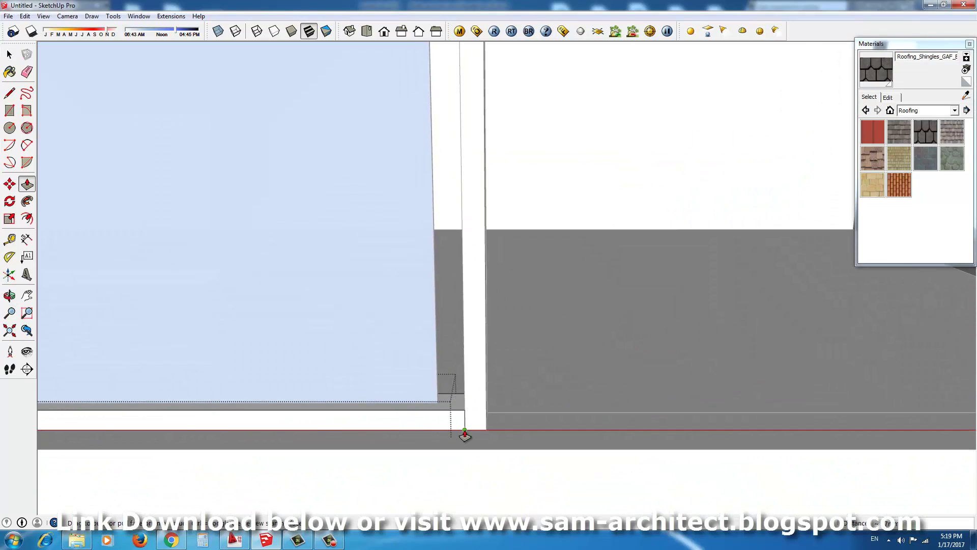
scroll(474, 402, down, 3)
scroll(402, 431, down, 3)
key(space)
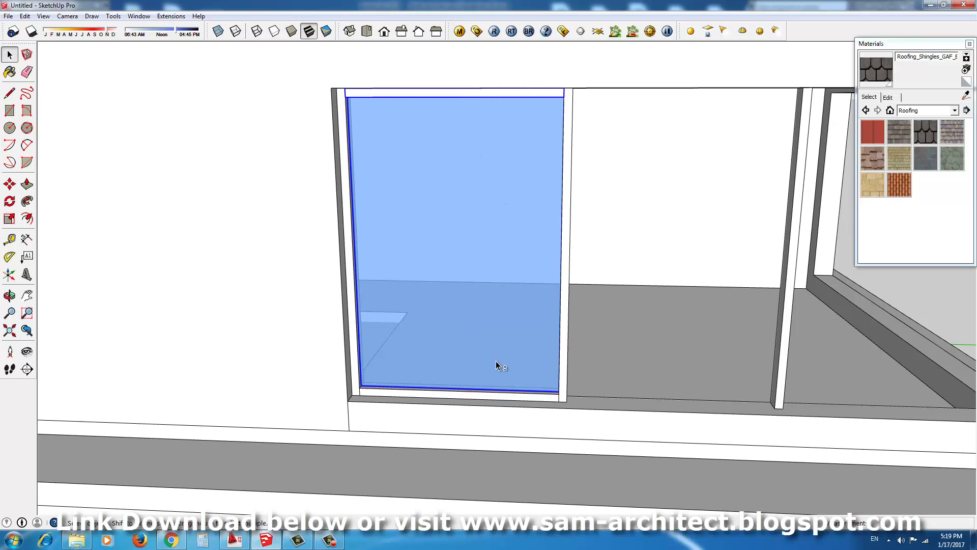
scroll(426, 353, down, 3)
scroll(388, 331, down, 3)
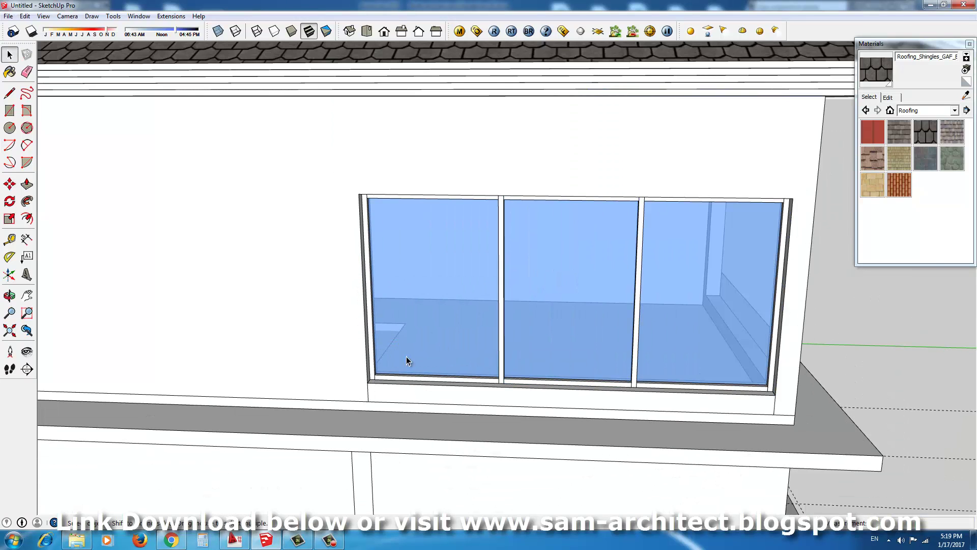
scroll(407, 356, down, 2)
key(space)
mouse_move(463, 134)
mouse_down()
mouse_move(722, 350)
mouse_move(761, 368)
mouse_up()
mouse_move(761, 368)
middle_down()
mouse_move(458, 448)
mouse_move(356, 311)
mouse_move(388, 342)
mouse_move(654, 262)
mouse_move(774, 360)
mouse_move(805, 364)
mouse_move(743, 270)
middle_up()
key(q)
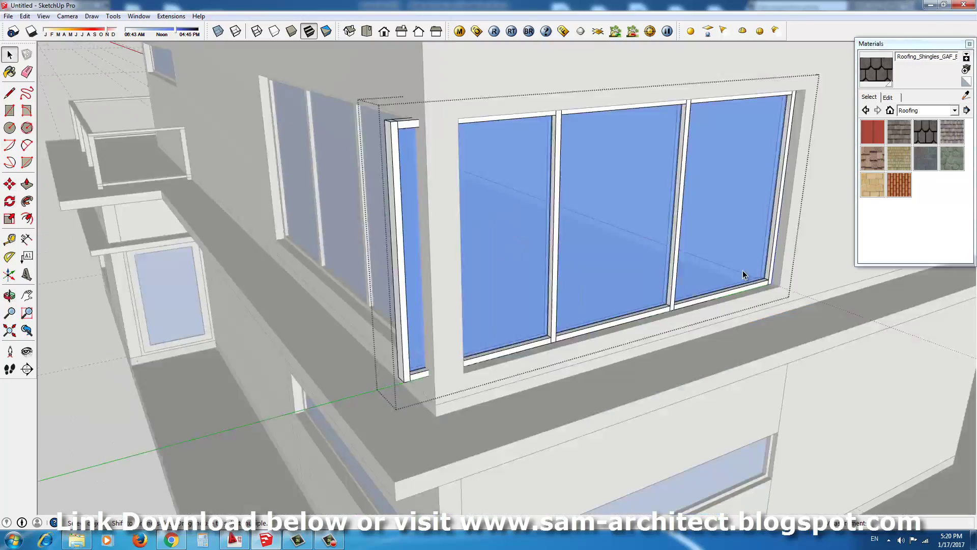
scroll(744, 271, down, 2)
Box-select the corner window frame and orbit toward its sill
key(space)
drag(467, 123, 658, 383)
drag(717, 354, 718, 356)
middle_drag(718, 356, 509, 331)
scroll(509, 331, up, 3)
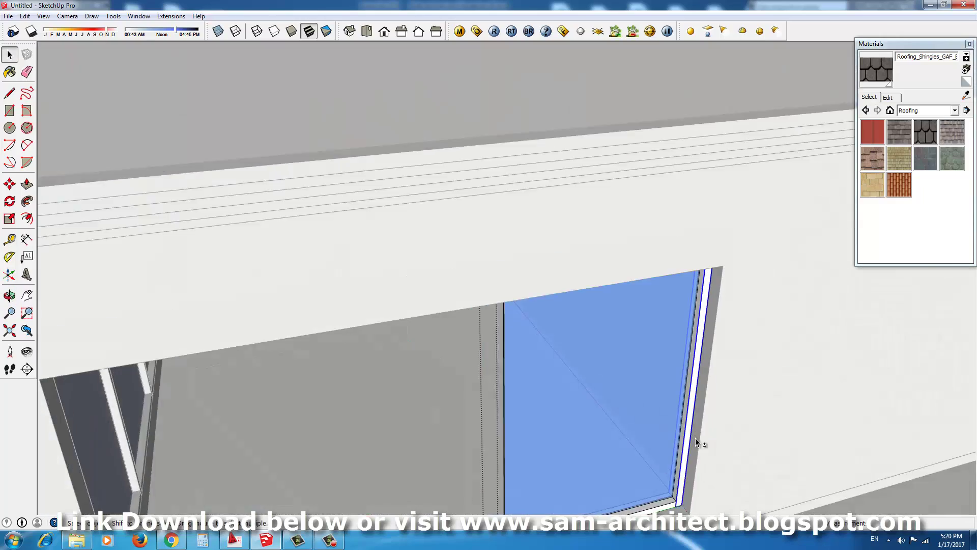
key(m)
scroll(312, 410, up, 2)
scroll(617, 305, down, 3)
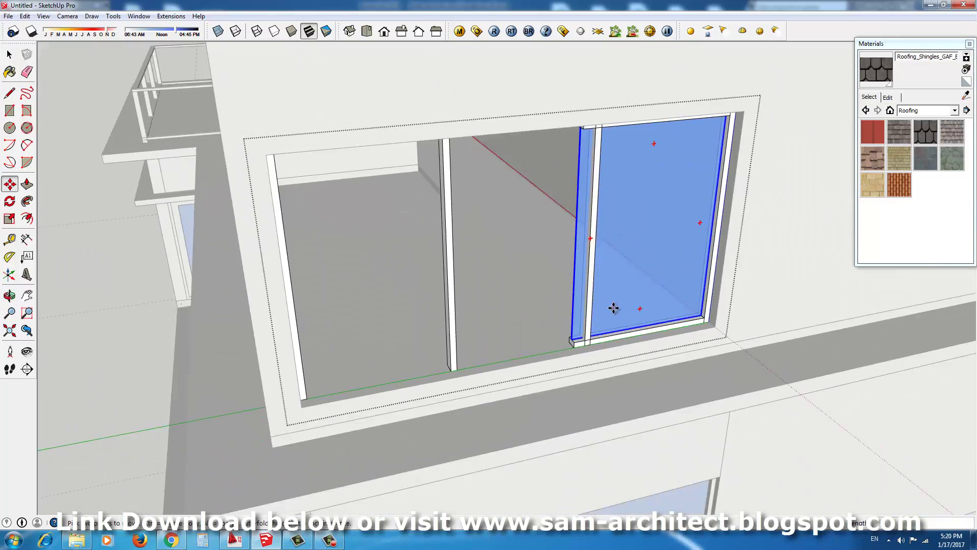
scroll(590, 377, up, 3)
Push/Pull the glass pane to shift it within its frame
key(p)
middle_drag(595, 377, 615, 222)
key(space)
scroll(615, 221, up, 5)
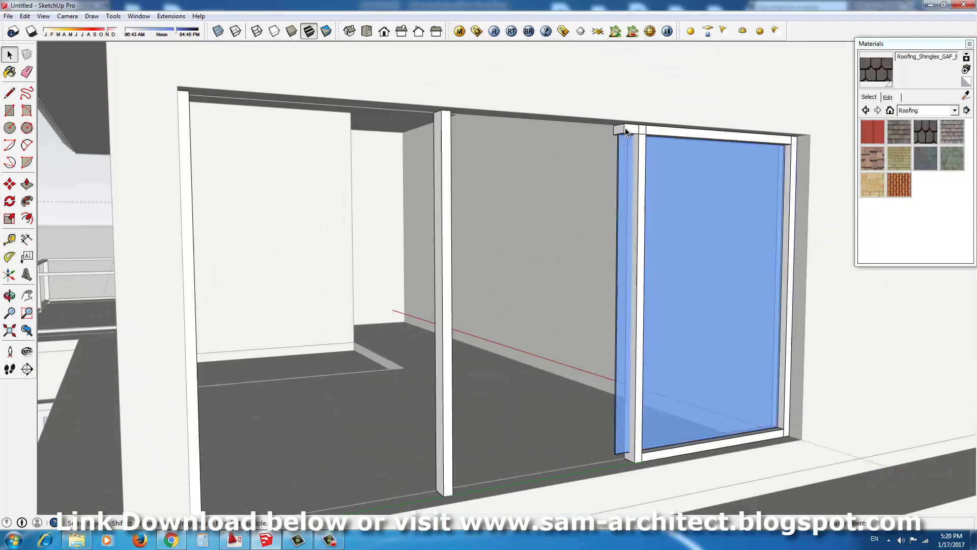
scroll(625, 247, up, 2)
scroll(619, 288, down, 2)
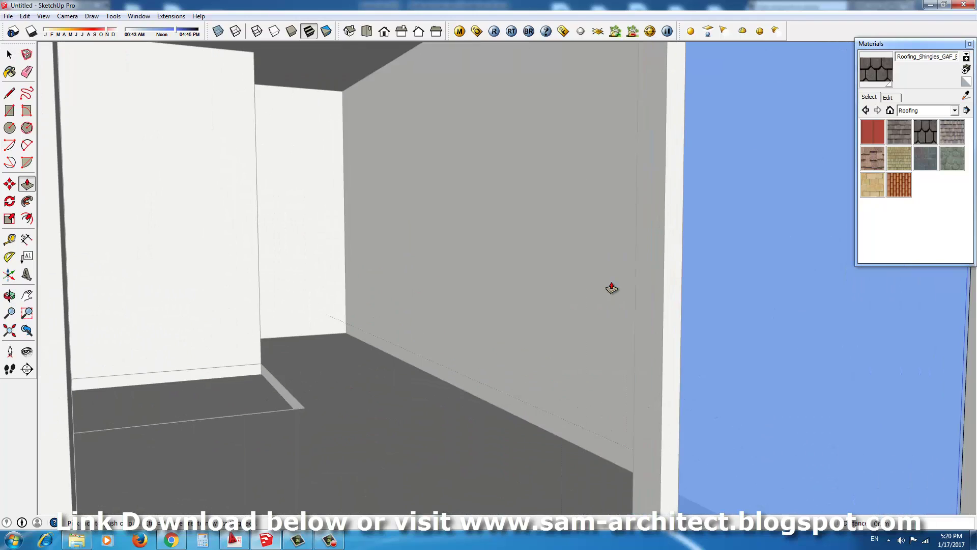
scroll(611, 288, down, 5)
scroll(640, 319, up, 2)
scroll(683, 214, up, 2)
Orbit and zoom to a corner view of the house
key(m)
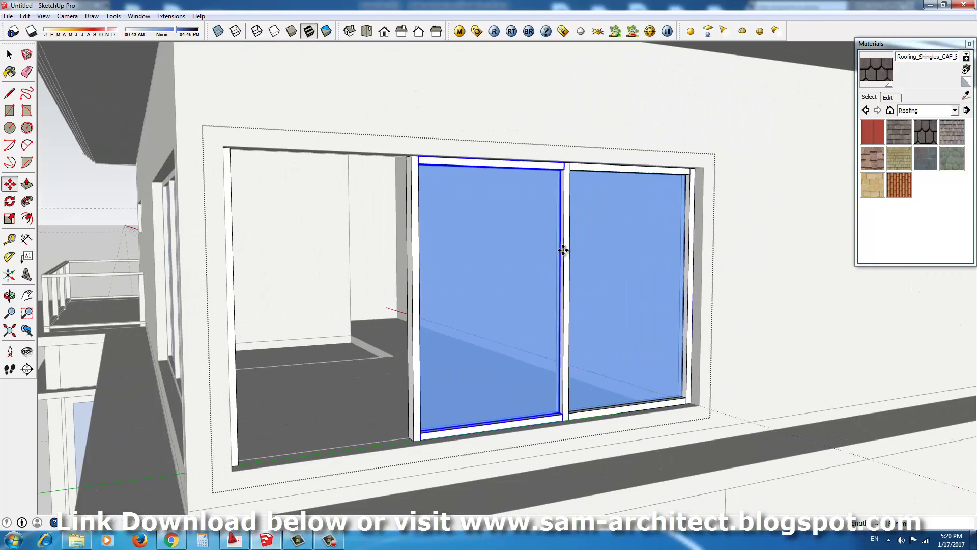
scroll(564, 250, down, 2)
scroll(565, 249, down, 4)
mouse_move(764, 153)
middle_down()
mouse_move(497, 192)
mouse_move(503, 209)
mouse_move(458, 242)
middle_up()
scroll(457, 243, up, 5)
scroll(442, 356, down, 3)
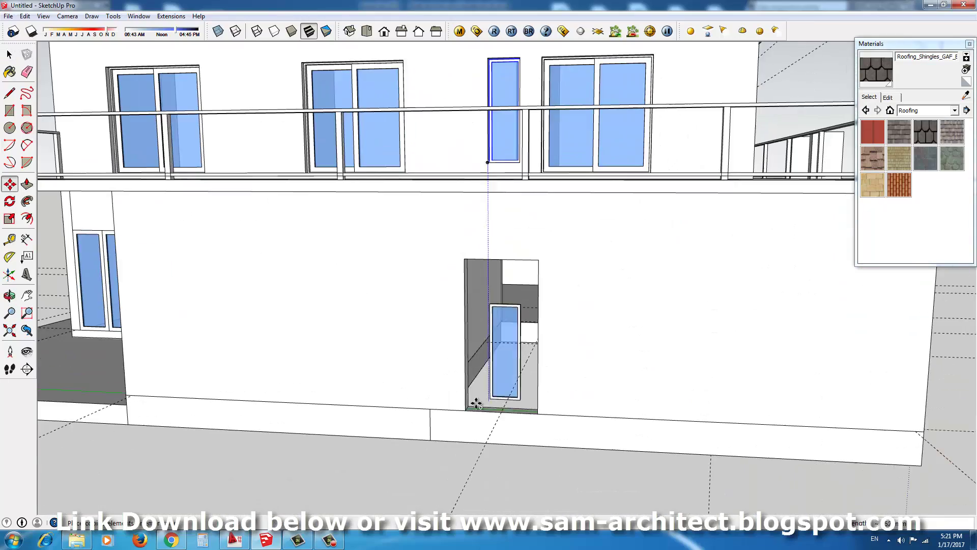
scroll(475, 399, up, 3)
scroll(502, 288, up, 2)
key(space)
scroll(519, 249, down, 3)
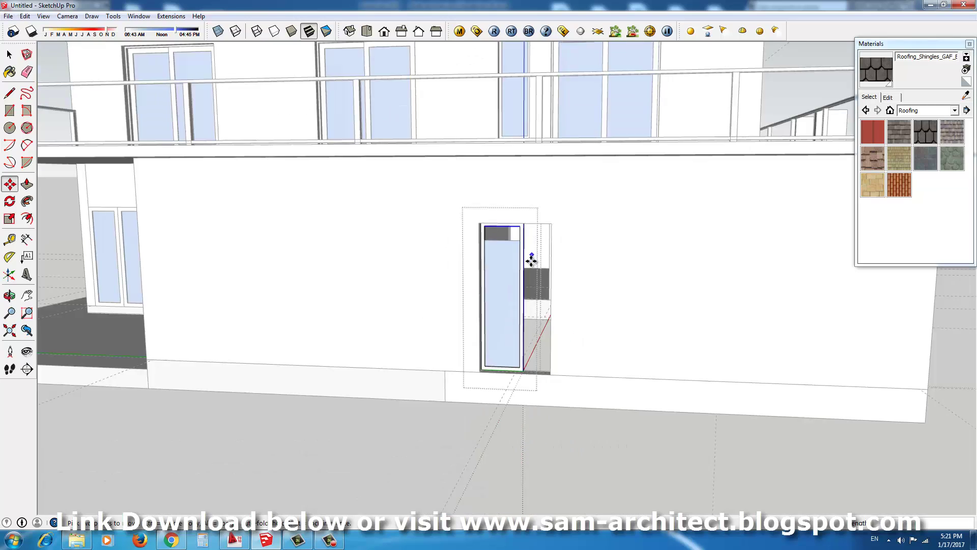
scroll(530, 257, down, 1)
scroll(610, 326, up, 5)
Select the narrow window's glass pane, then orbit to a front-corner view
key(space)
scroll(642, 326, down, 3)
click(622, 331)
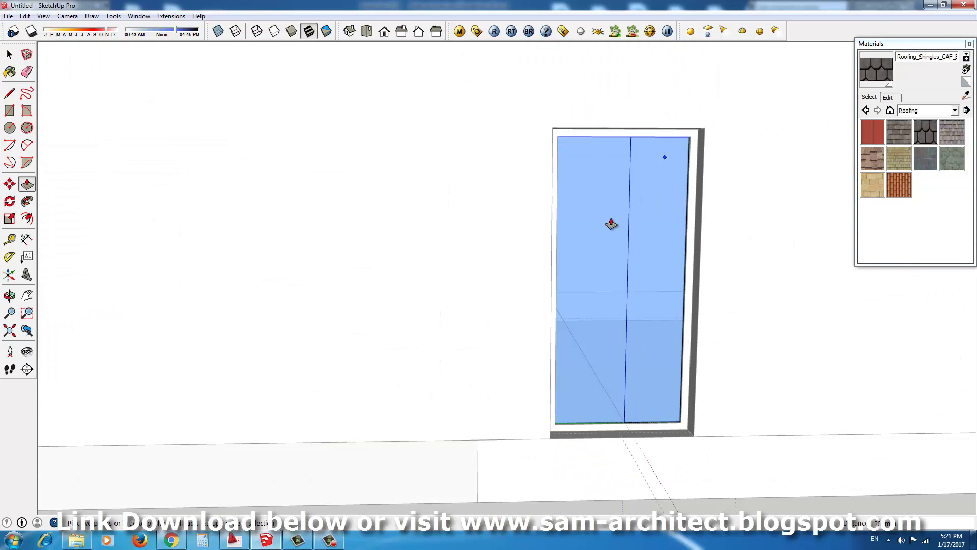
key(space)
scroll(611, 224, down, 5)
mouse_move(611, 224)
middle_down()
mouse_move(757, 244)
mouse_move(698, 186)
mouse_move(622, 173)
mouse_move(535, 193)
mouse_move(662, 214)
mouse_move(465, 223)
mouse_move(828, 336)
middle_up()
Orbit and zoom to a frontal view of the balcony columns
scroll(465, 222, up, 3)
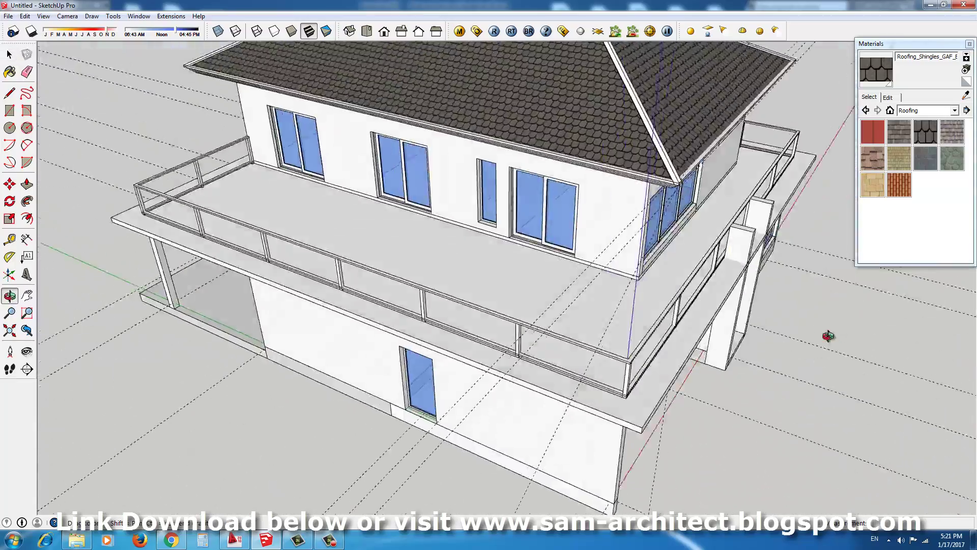
mouse_move(828, 336)
mouse_down()
mouse_move(460, 264)
mouse_move(700, 288)
mouse_move(707, 276)
mouse_up()
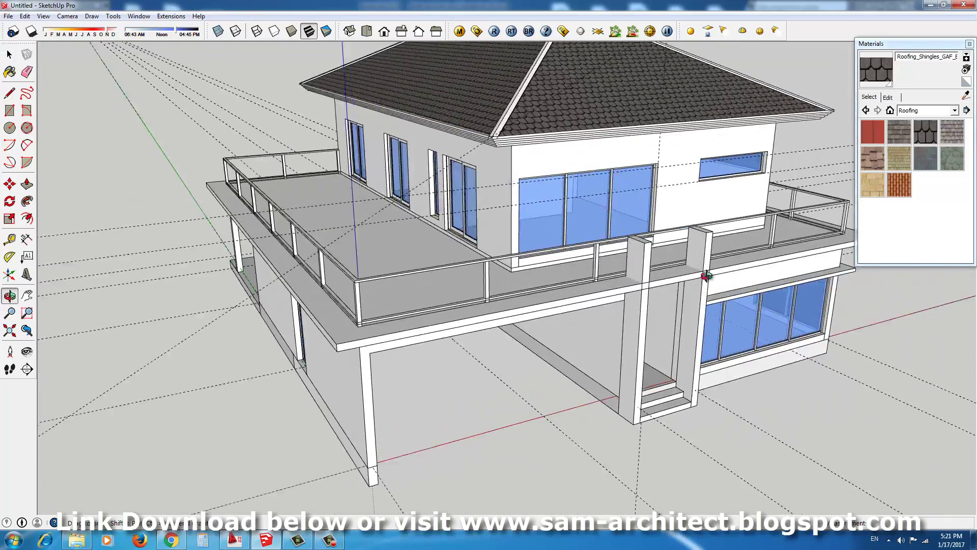
scroll(706, 276, up, 3)
scroll(524, 295, up, 3)
key(l)
scroll(534, 251, up, 2)
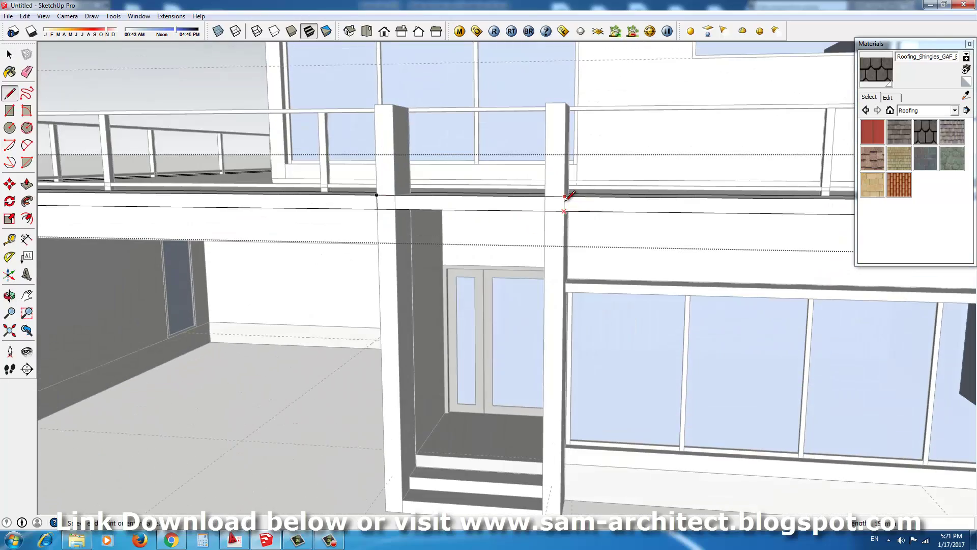
key(p)
mouse_move(557, 233)
middle_down()
mouse_move(505, 223)
mouse_move(375, 372)
mouse_move(395, 334)
middle_up()
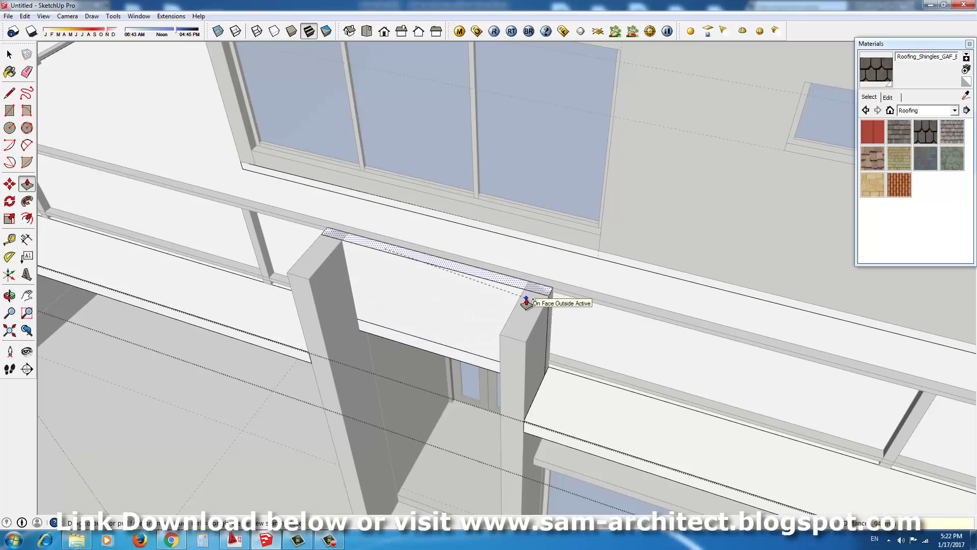
scroll(526, 301, down, 2)
mouse_move(535, 312)
middle_down()
mouse_move(572, 201)
mouse_move(555, 259)
mouse_move(519, 303)
middle_up()
Orbit over the house to look down on the column top and adjoining railing
key(space)
key(m)
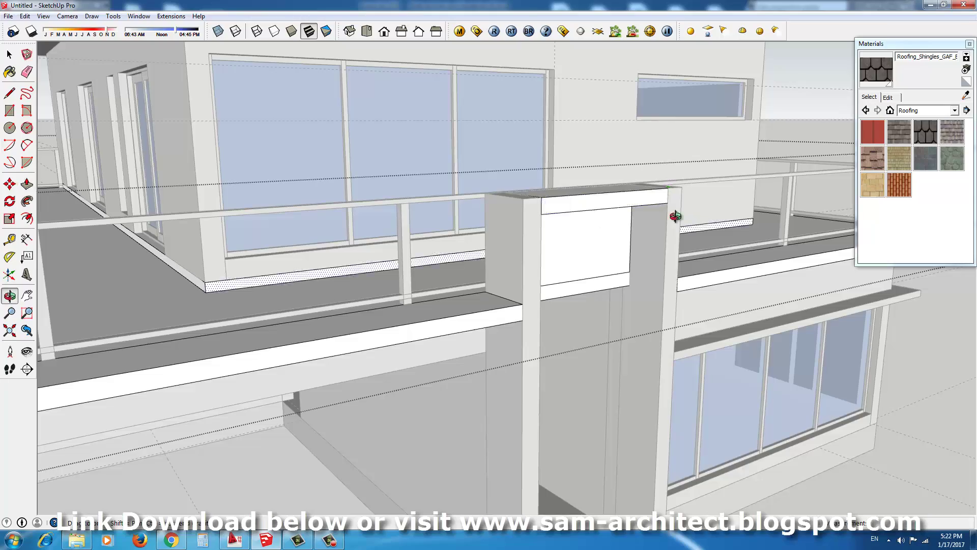
scroll(675, 216, down, 5)
middle_drag(475, 258, 673, 211)
key(p)
middle_drag(575, 260, 733, 347)
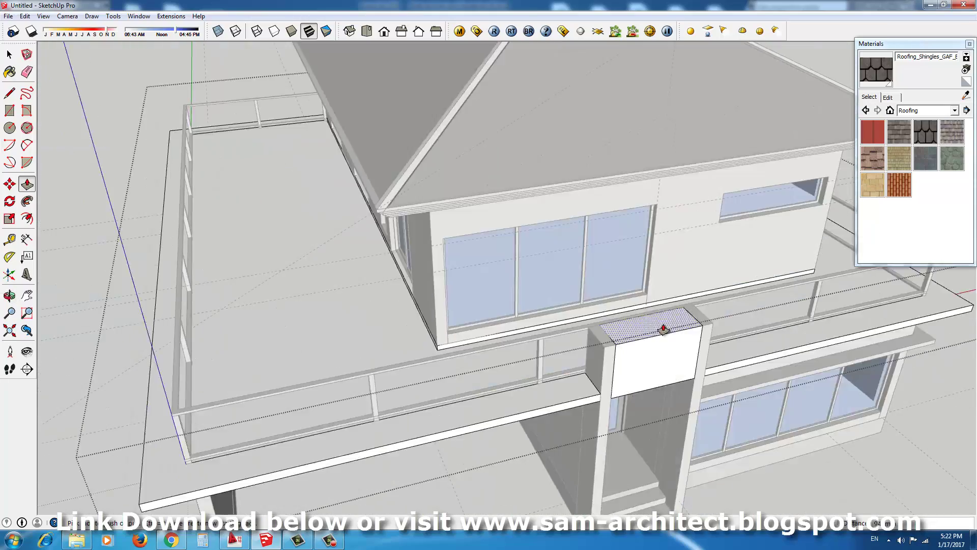
scroll(734, 346, up, 5)
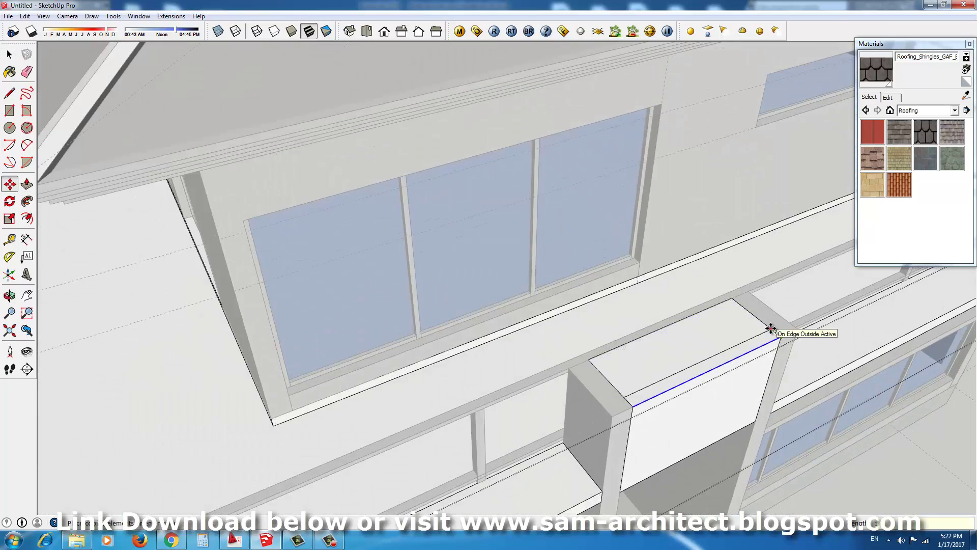
scroll(772, 328, down, 3)
mouse_move(677, 332)
middle_down()
mouse_move(775, 310)
mouse_move(699, 233)
middle_up()
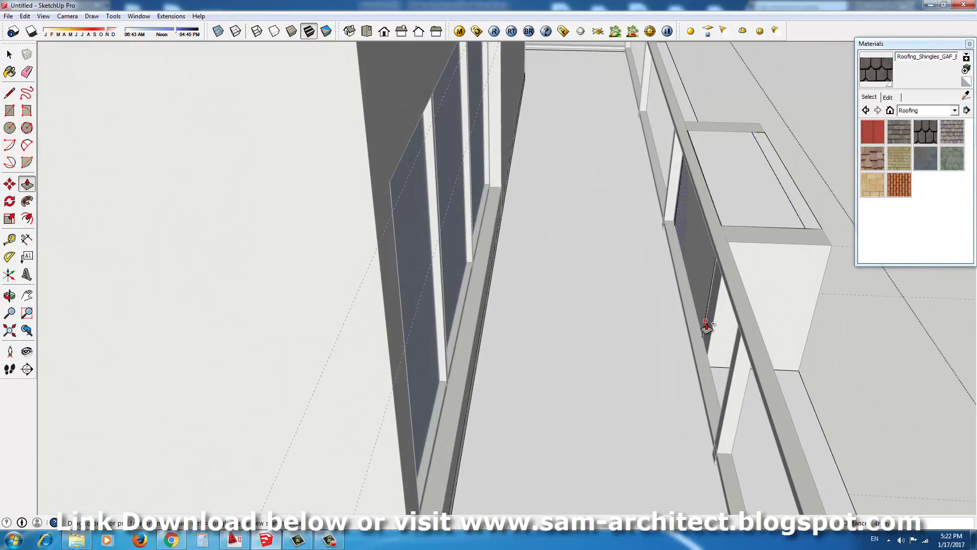
mouse_move(696, 318)
middle_down()
mouse_move(409, 212)
mouse_move(222, 202)
mouse_move(423, 253)
middle_up()
key(space)
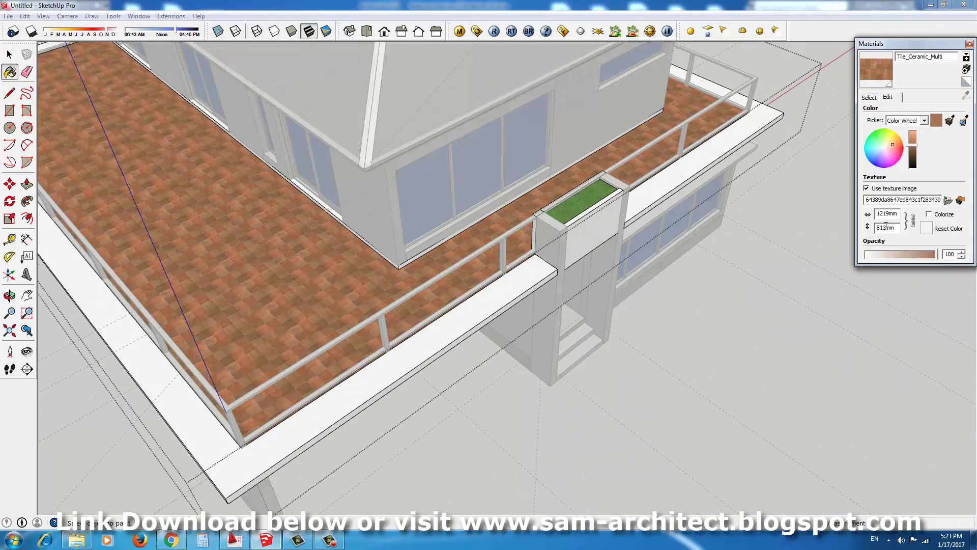
text(1200)
Commit the 1800 × 1200 mm Tile_Ceramic_Multi texture size and select the entire model
key(Return)
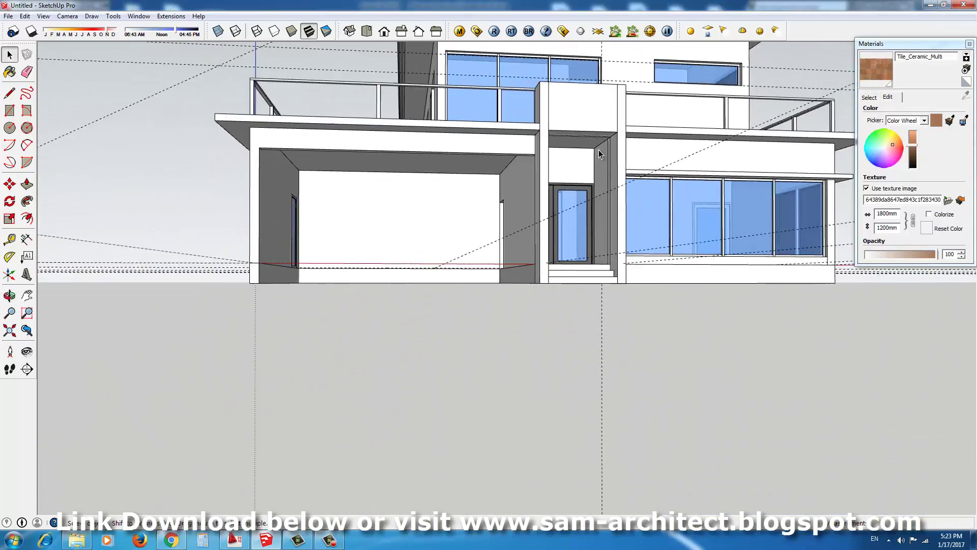
mouse_move(560, 229)
middle_down()
mouse_move(694, 162)
mouse_move(534, 109)
middle_up()
scroll(611, 255, down, 5)
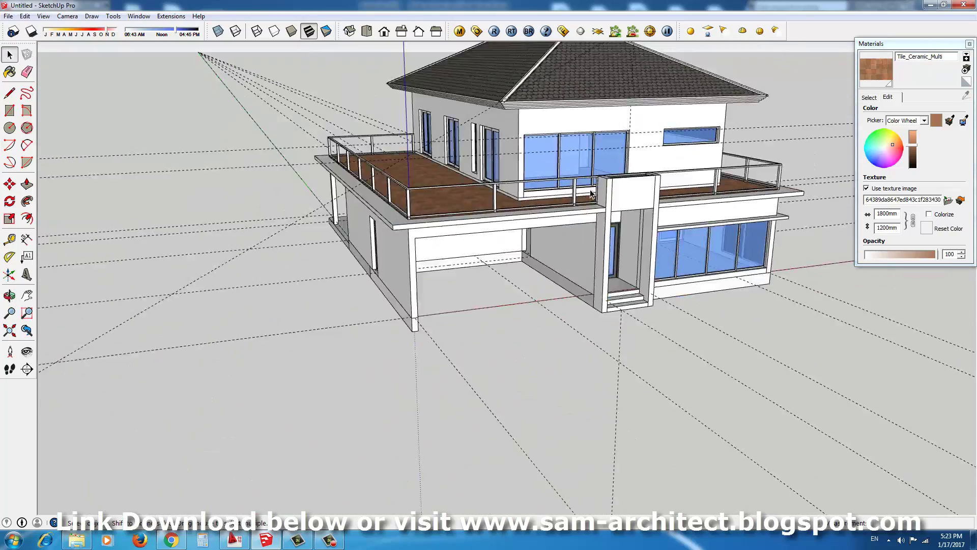
key(ctrl+a)
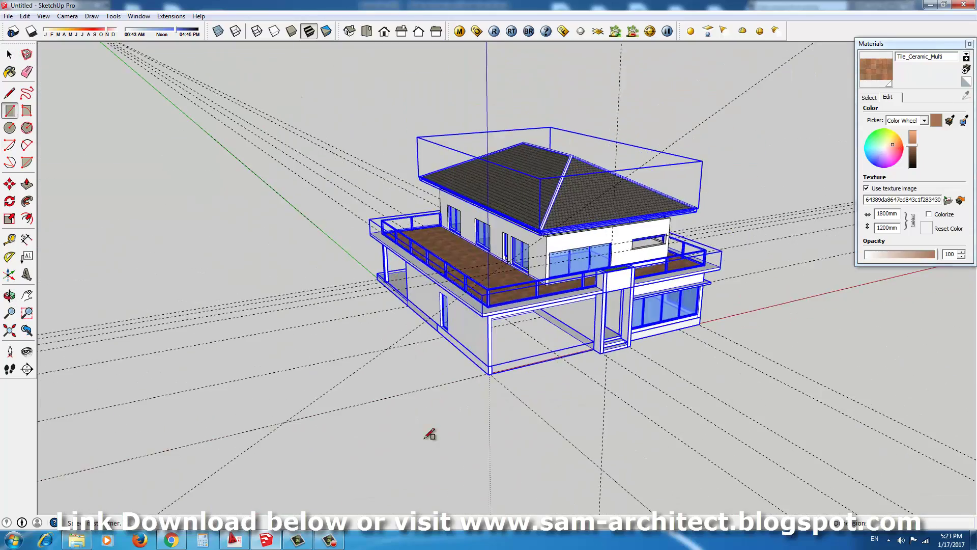
Orbit around the house to look down on the tiled balcony
mouse_move(719, 239)
middle_down()
mouse_move(611, 285)
mouse_move(573, 335)
mouse_move(534, 264)
mouse_move(626, 209)
middle_up()
scroll(585, 306, up, 4)
key(m)
scroll(459, 245, up, 4)
key(space)
mouse_move(384, 261)
middle_down()
mouse_move(482, 279)
mouse_move(530, 236)
mouse_move(542, 283)
middle_up()
mouse_move(686, 297)
middle_down()
mouse_move(637, 286)
mouse_move(509, 286)
mouse_move(458, 326)
middle_up()
Draw a glass panel rectangle in the outer railing opening and select it
scroll(334, 349, up, 5)
key(r)
middle_drag(333, 349, 458, 306)
scroll(540, 387, up, 3)
key(space)
click(541, 387)
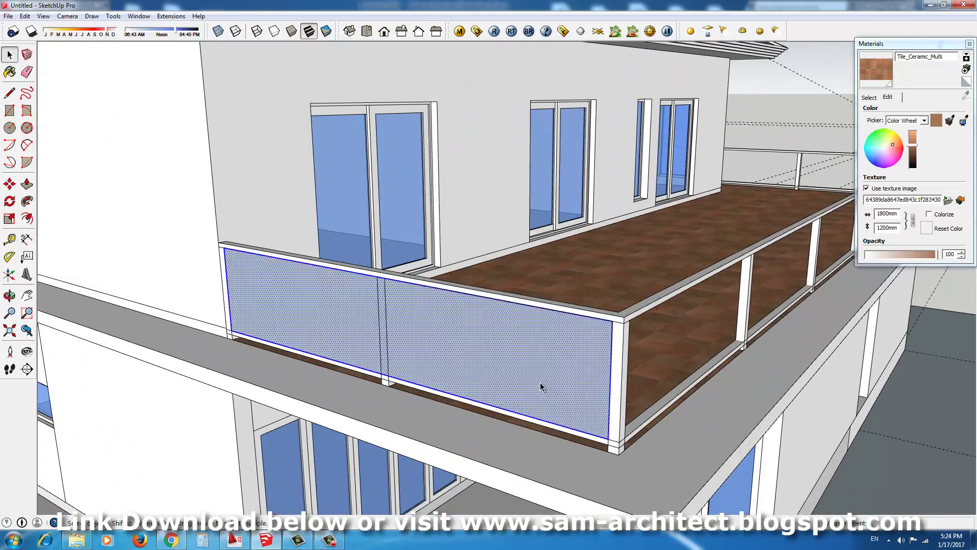
Choose the Translucent_Glass_Blue material for the railing panels
key(m)
scroll(488, 400, up, 5)
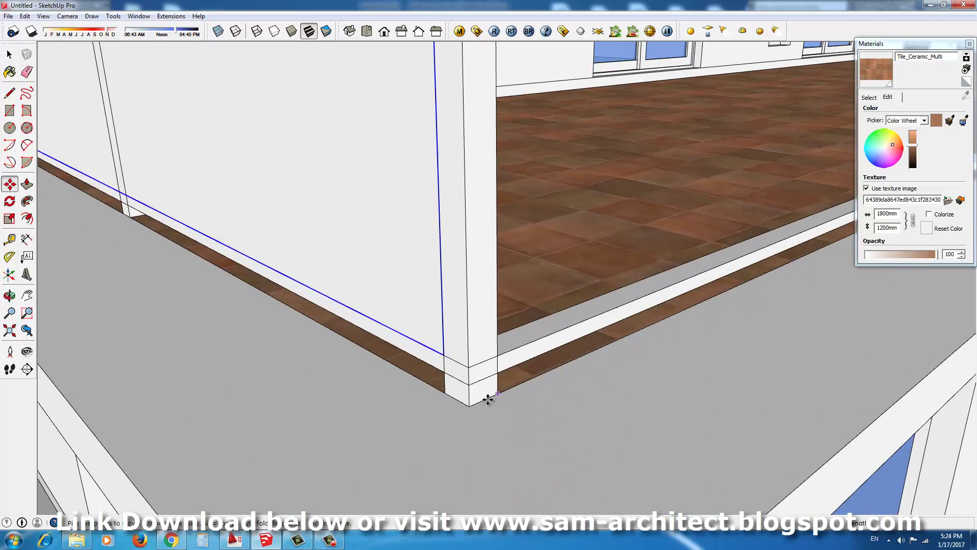
click(869, 97)
scroll(377, 295, down, 6)
scroll(377, 296, up, 2)
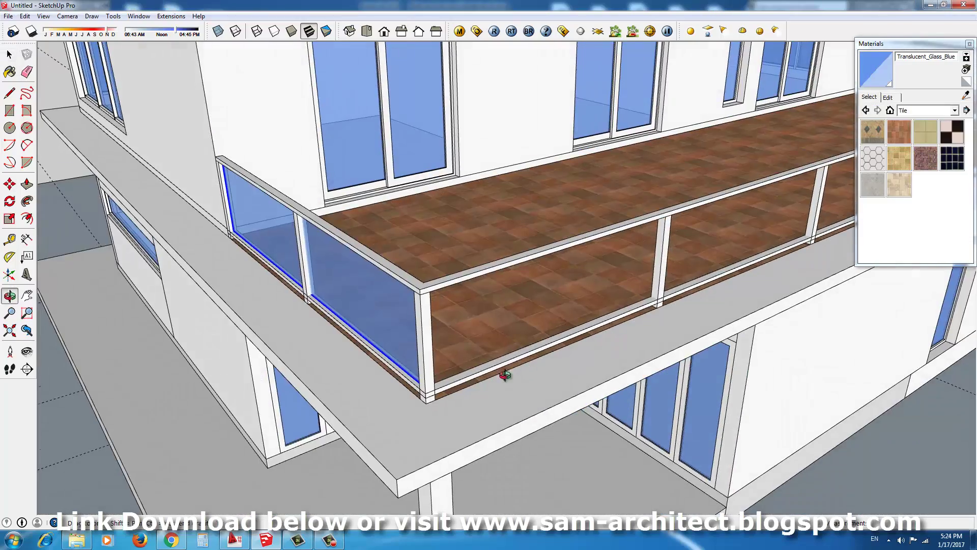
scroll(376, 296, up, 2)
Add a glass panel rectangle at the railing corner
key(r)
middle_drag(376, 295, 458, 353)
key(p)
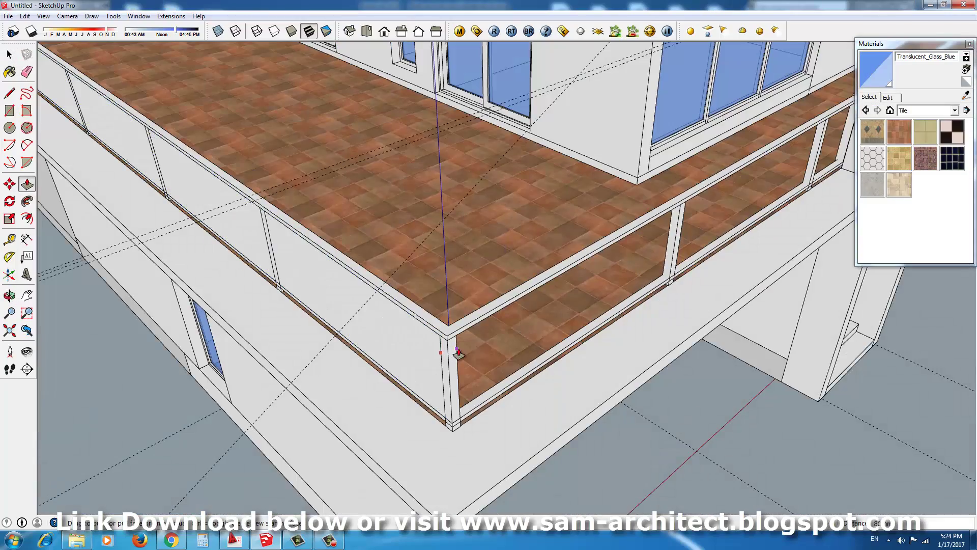
key(m)
scroll(445, 415, up, 2)
scroll(444, 412, up, 4)
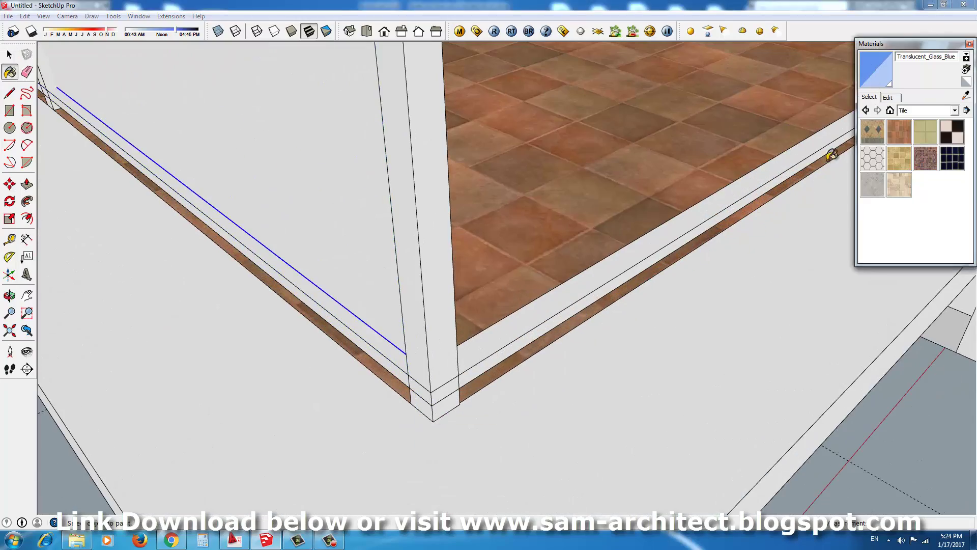
scroll(832, 154, down, 5)
Group the railing panel on the pillar side of the balcony
key(r)
middle_drag(611, 229, 531, 275)
scroll(531, 275, up, 5)
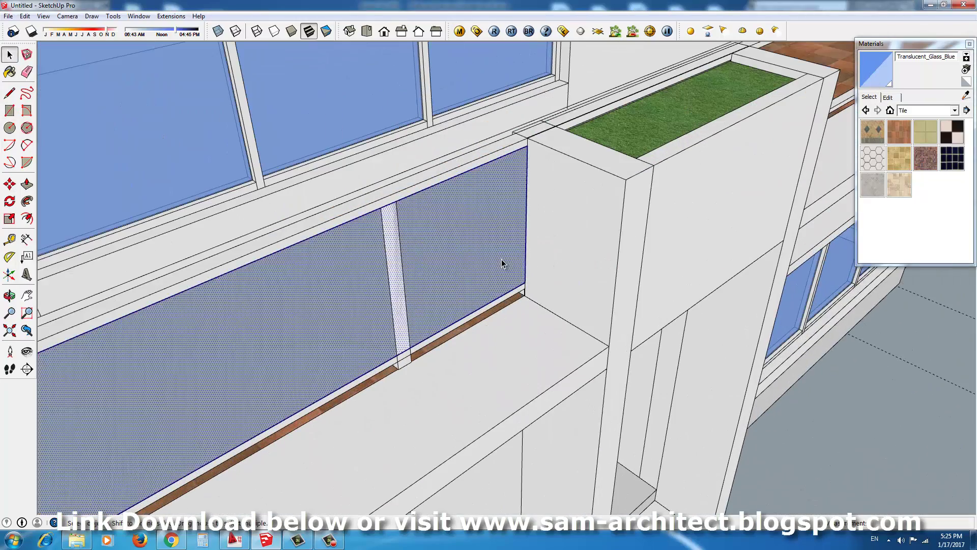
click(559, 345)
scroll(472, 409, up, 3)
key(m)
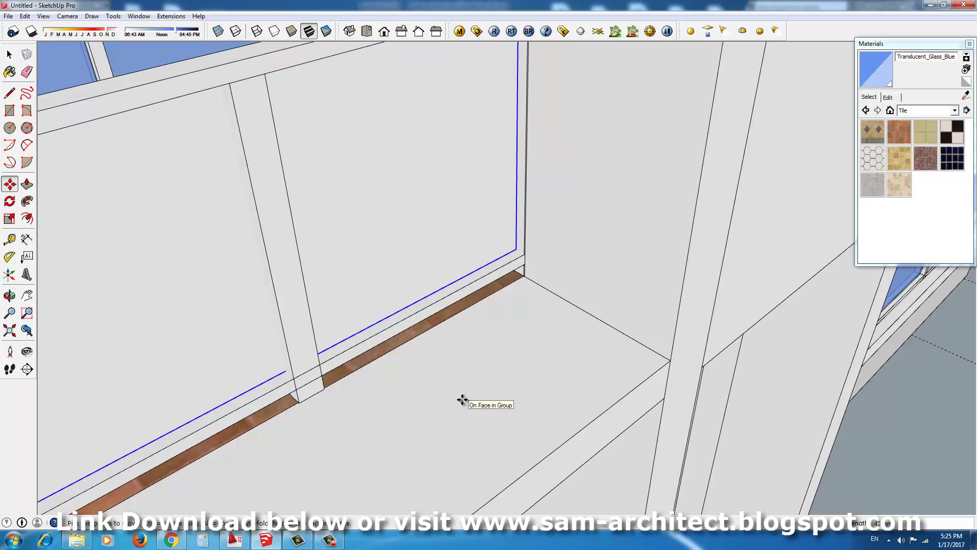
scroll(507, 200, down, 5)
Fill another railing opening with a face and paint it Translucent_Glass_Blue
middle_drag(507, 201, 560, 254)
scroll(810, 405, up, 3)
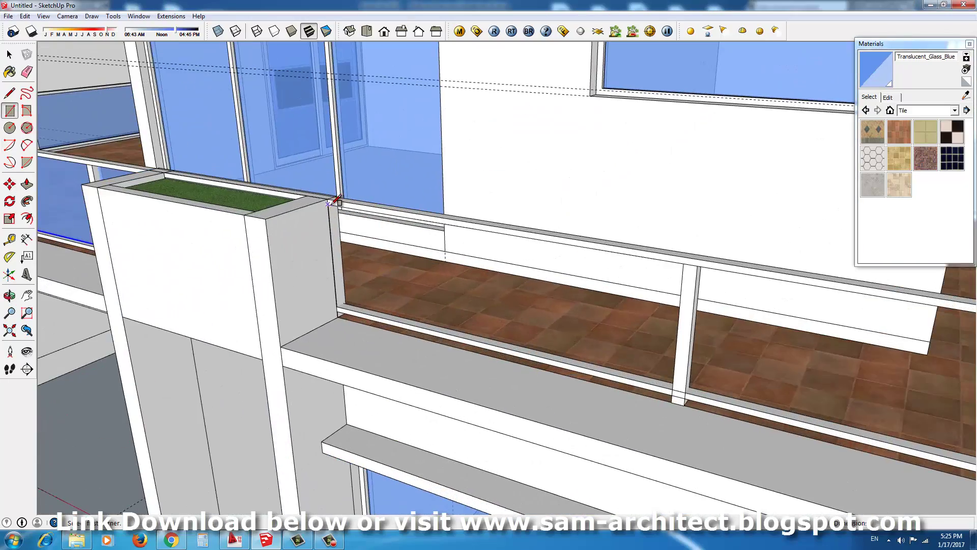
key(r)
click(810, 404)
middle_drag(810, 405, 588, 367)
key(p)
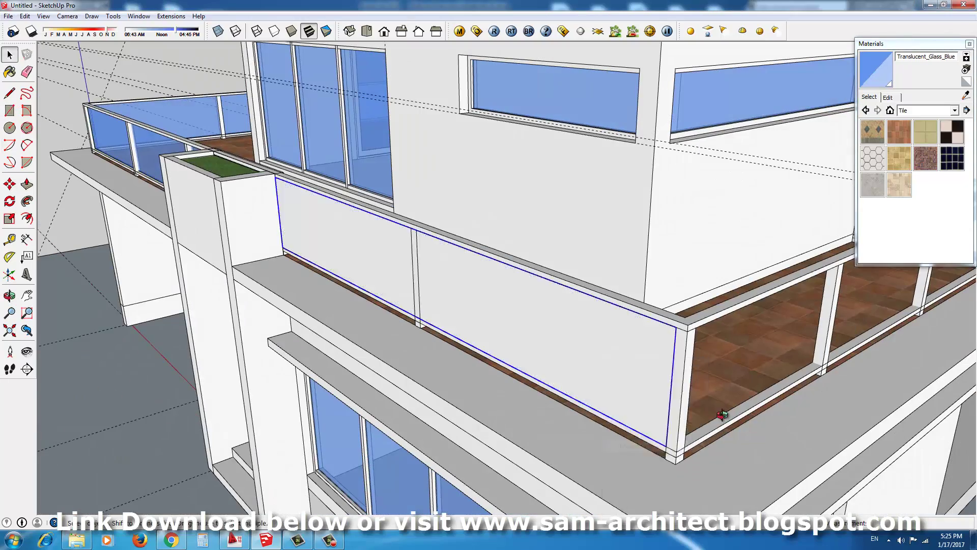
middle_drag(722, 415, 482, 343)
key(b)
click(482, 343)
Paint the remaining empty railing face Translucent_Glass_Blue
middle_drag(385, 375, 701, 322)
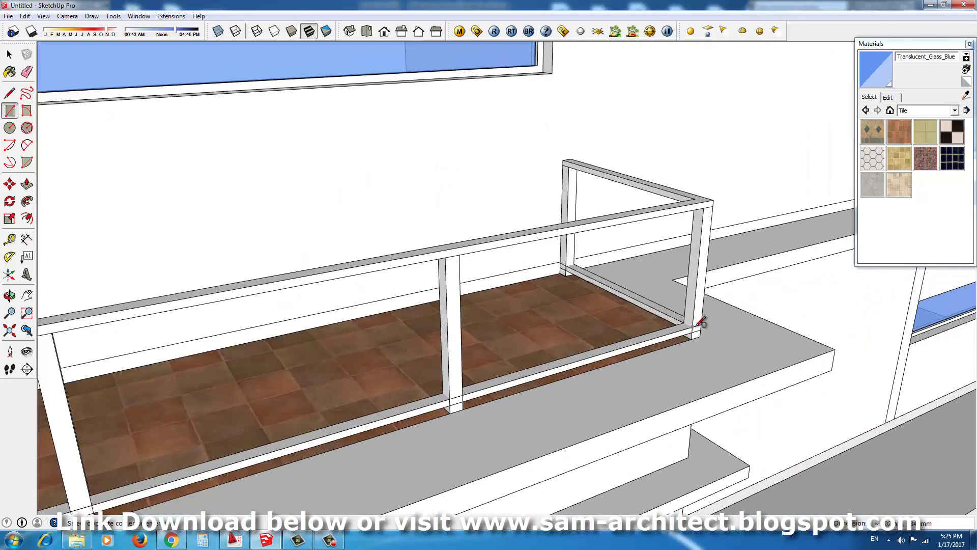
click(650, 301)
scroll(661, 316, up, 3)
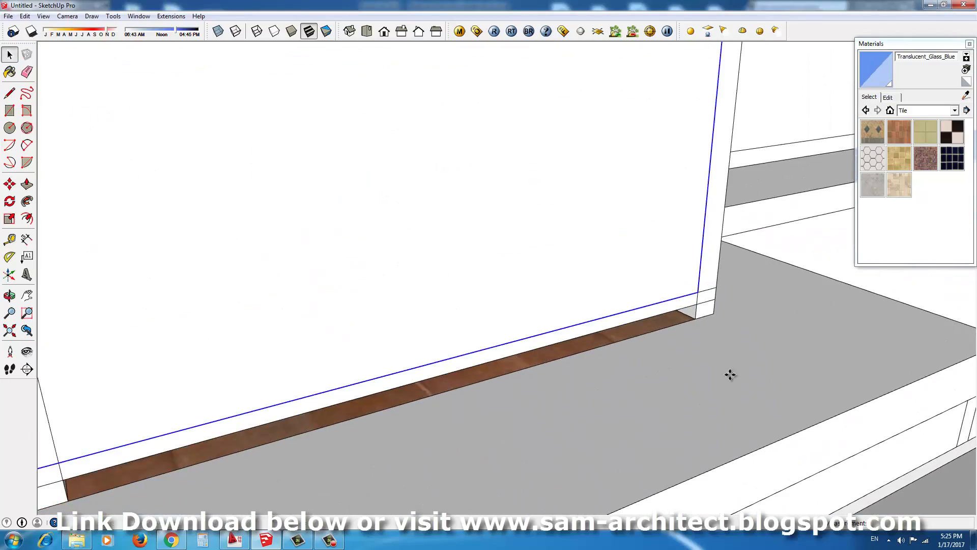
key(b)
scroll(756, 305, down, 5)
click(400, 277)
scroll(362, 245, up, 3)
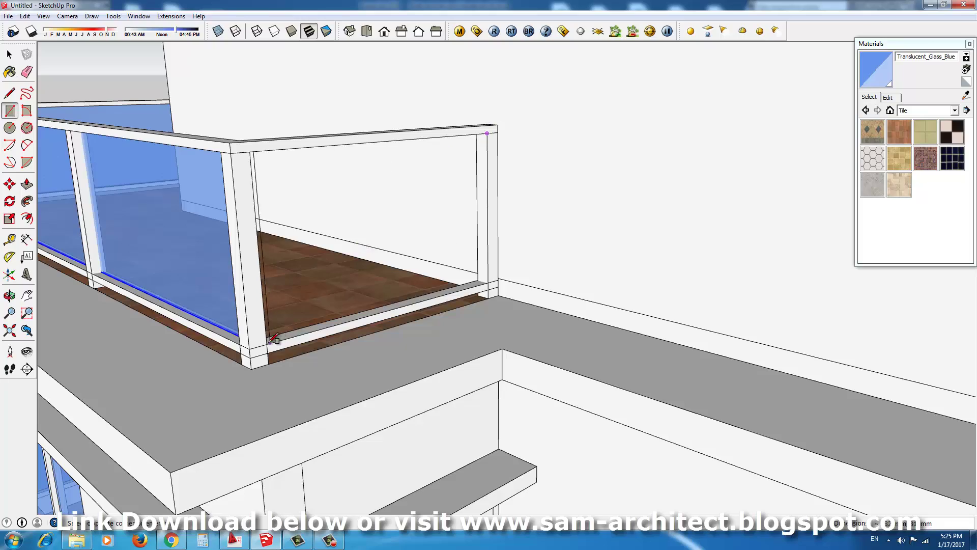
Orbit around the balcony corner to inspect the blue glass railings
middle_drag(707, 197, 546, 366)
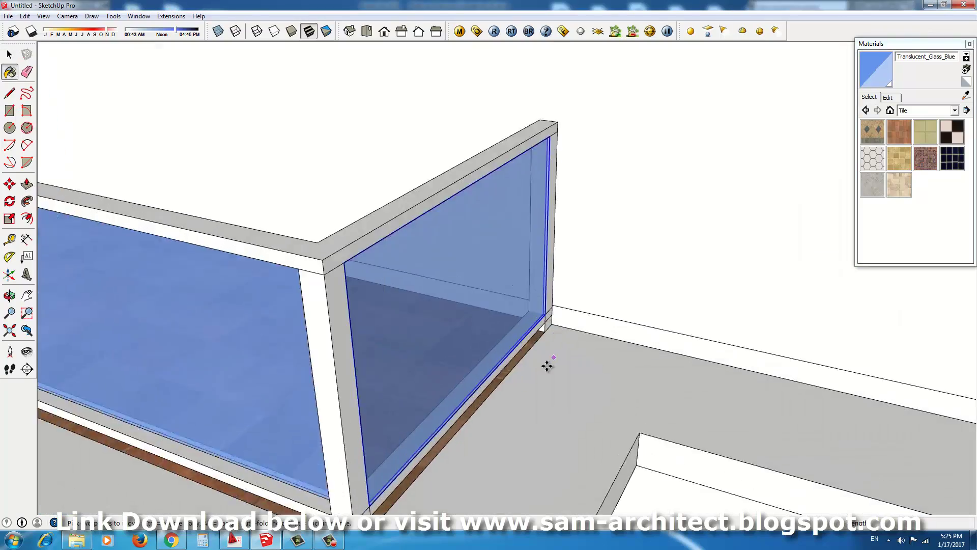
scroll(556, 354, up, 2)
scroll(637, 332, down, 3)
scroll(724, 198, down, 8)
Try the Tile_Limestone_Multi material on the roof terrace floor
middle_drag(724, 199, 713, 326)
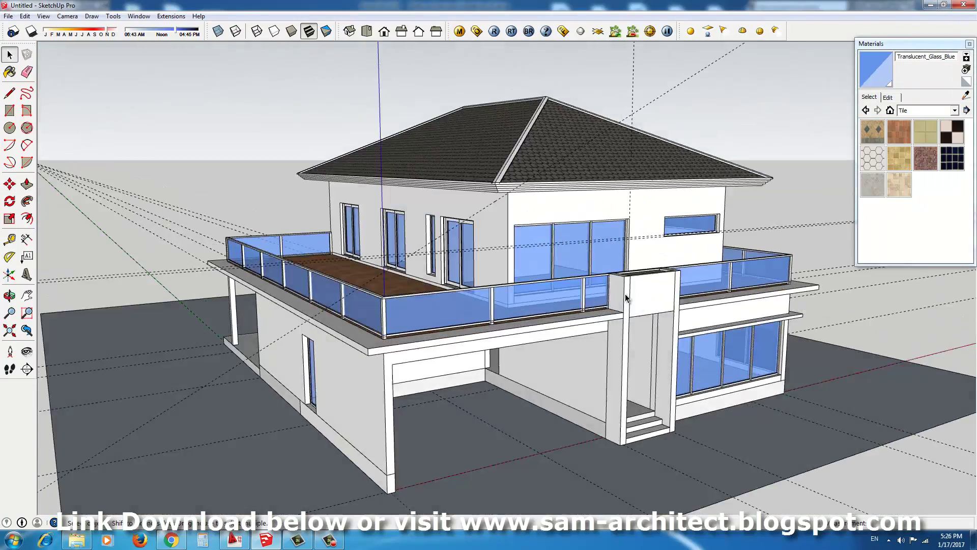
scroll(458, 254, up, 2)
scroll(458, 255, up, 4)
click(906, 163)
scroll(662, 285, down, 5)
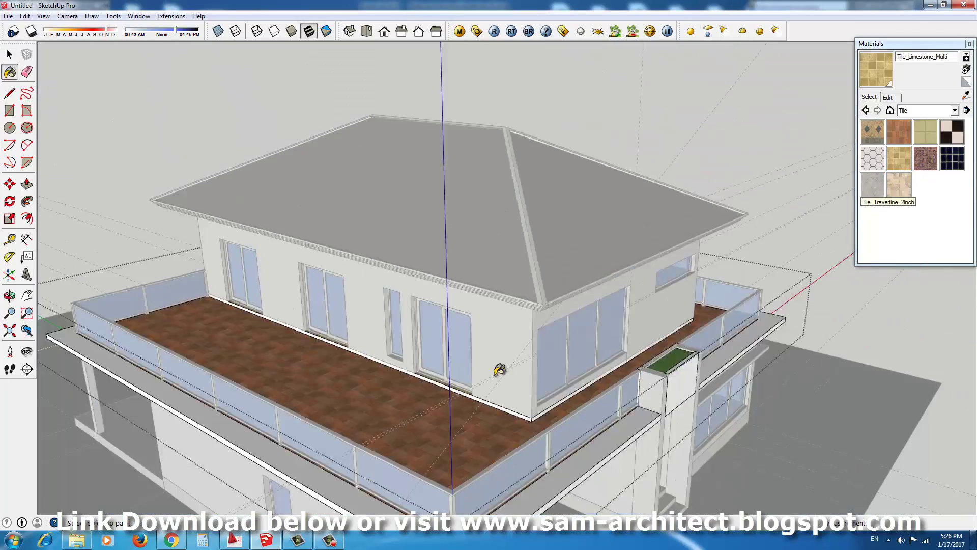
middle_drag(661, 285, 724, 315)
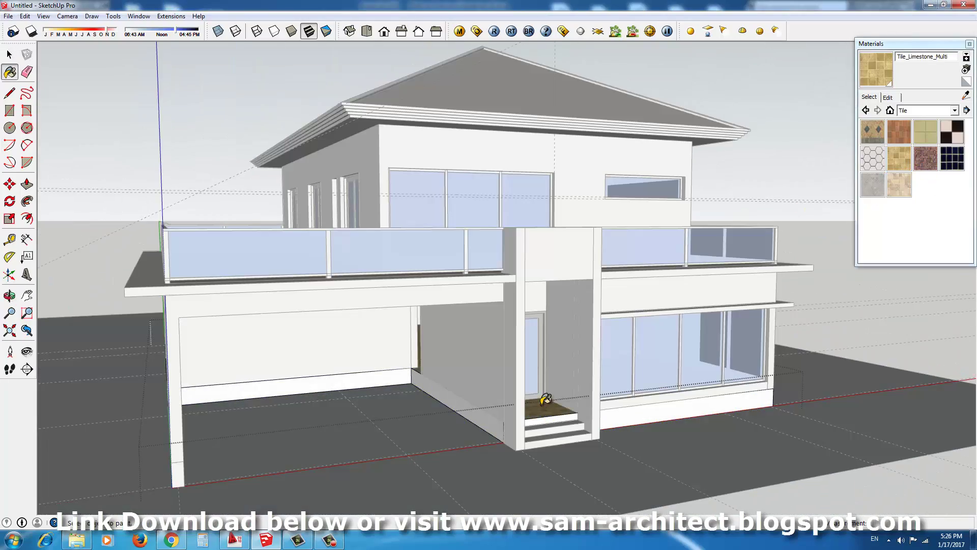
Try Cladding_Siding_Tan, settle on Cladding_Stucco_White walls, and end on a whole-house overview
middle_drag(545, 400, 764, 305)
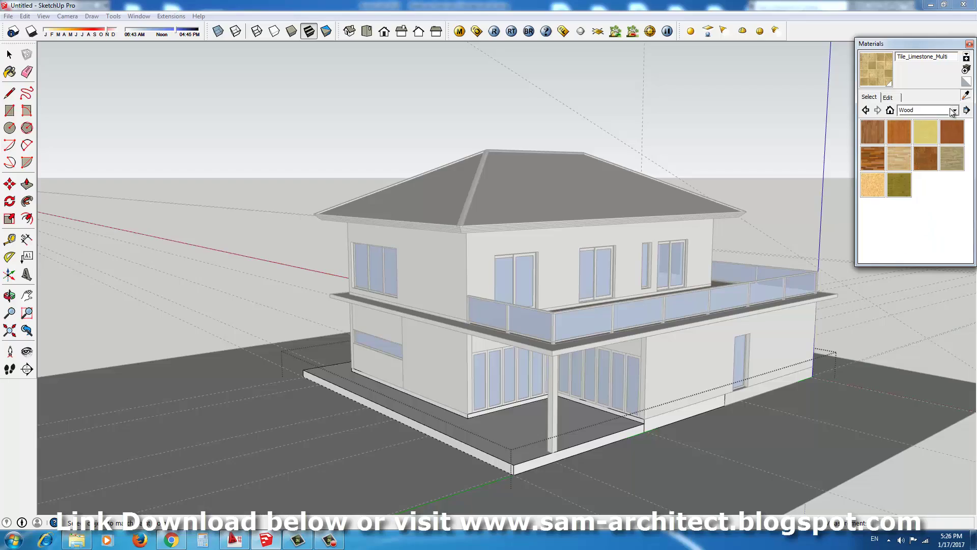
click(873, 184)
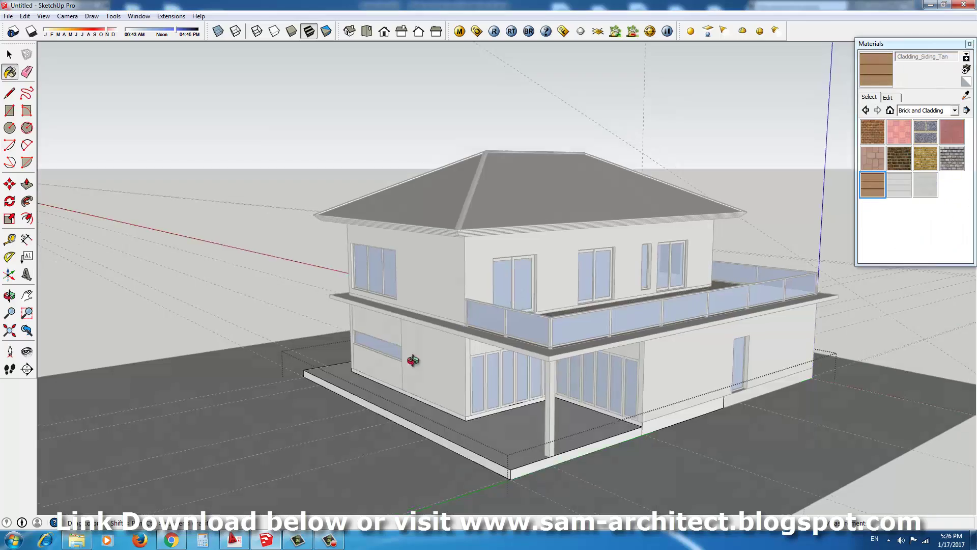
mouse_move(403, 349)
middle_down()
mouse_move(894, 356)
mouse_move(774, 338)
mouse_move(342, 325)
mouse_move(569, 253)
mouse_move(640, 264)
mouse_move(764, 229)
middle_up()
click(926, 184)
mouse_move(840, 244)
middle_down()
mouse_move(681, 249)
mouse_move(633, 300)
mouse_move(527, 270)
mouse_move(774, 174)
mouse_move(724, 219)
mouse_move(321, 419)
mouse_move(531, 265)
middle_up()
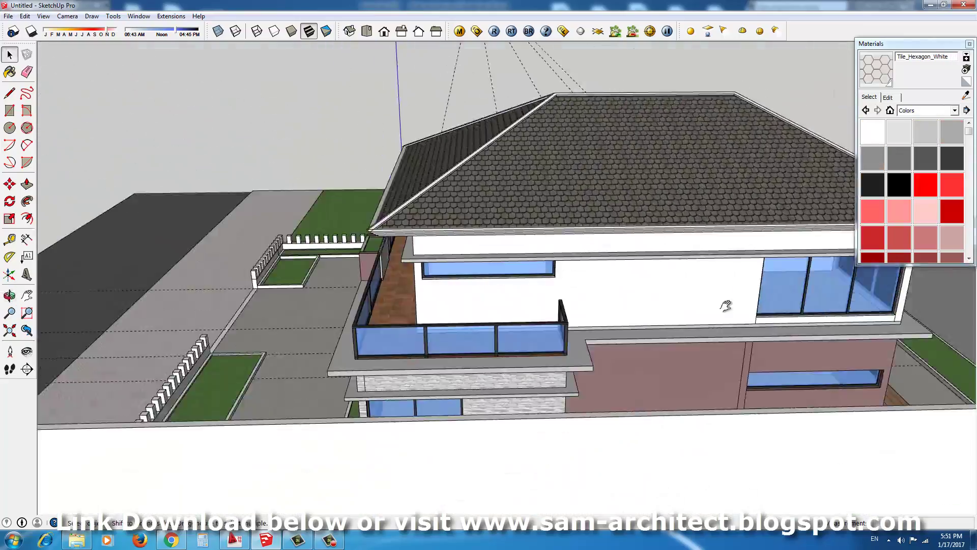
mouse_move(725, 305)
middle_down()
mouse_move(633, 298)
mouse_move(609, 227)
mouse_move(557, 248)
middle_up()
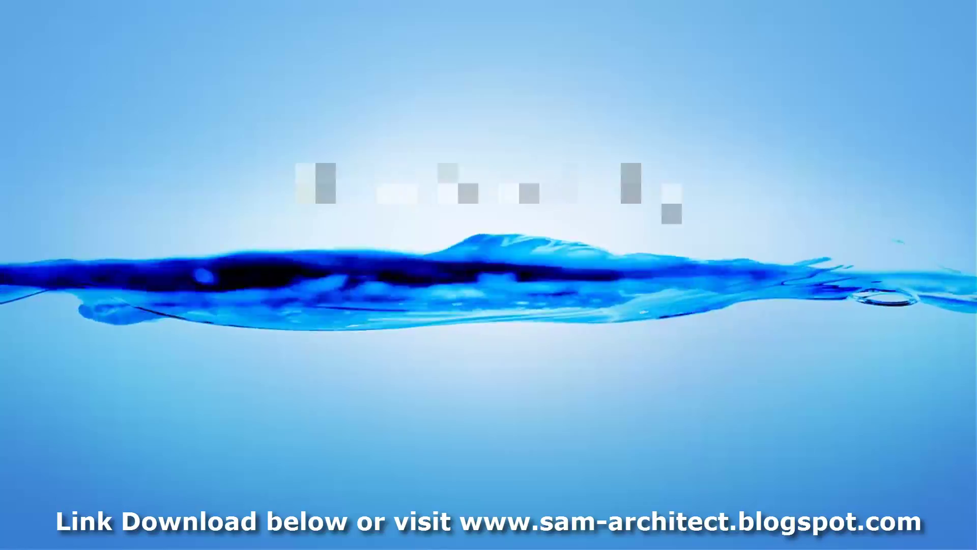